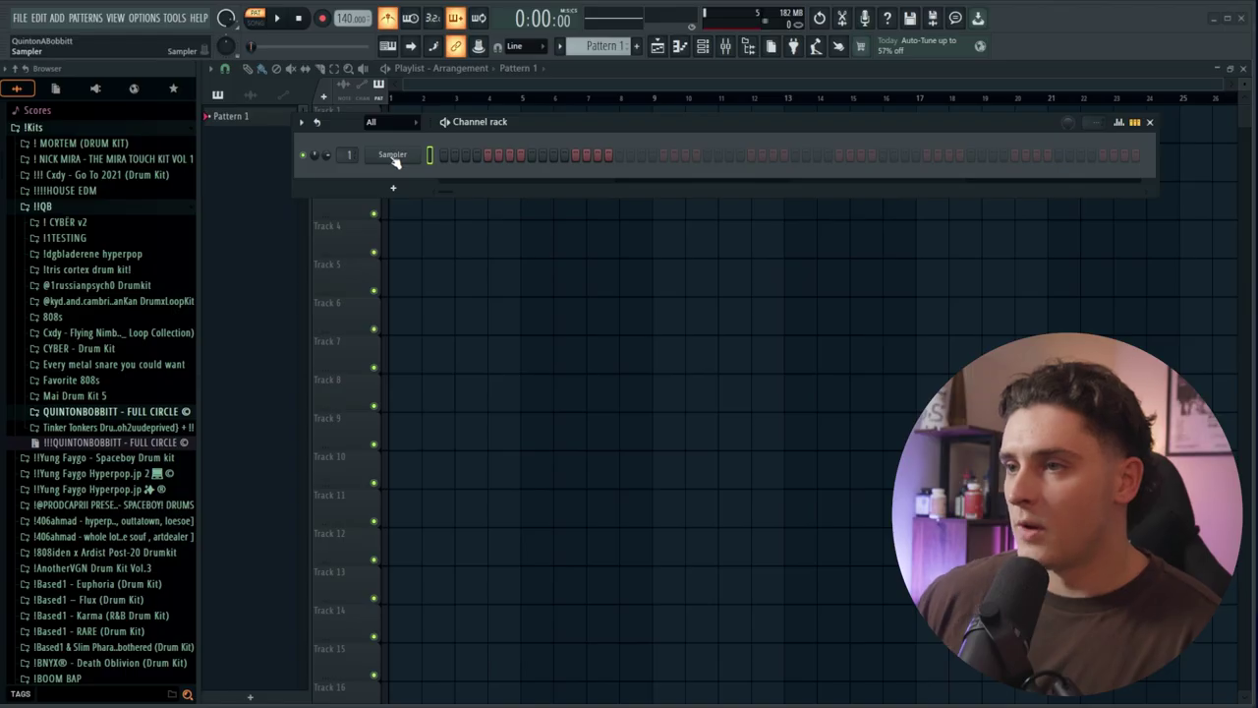
- Open the Sampler channel's piano roll and turn off Snap to scale
right_click(393, 160)
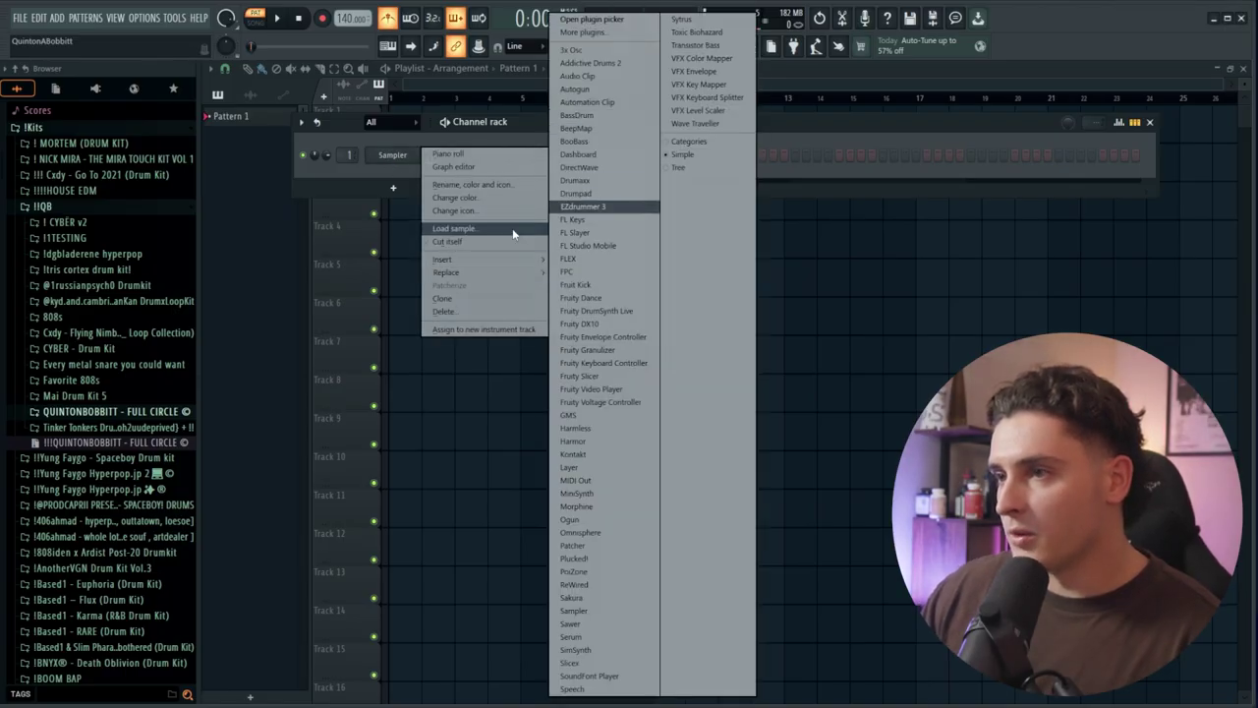
left_click(448, 155)
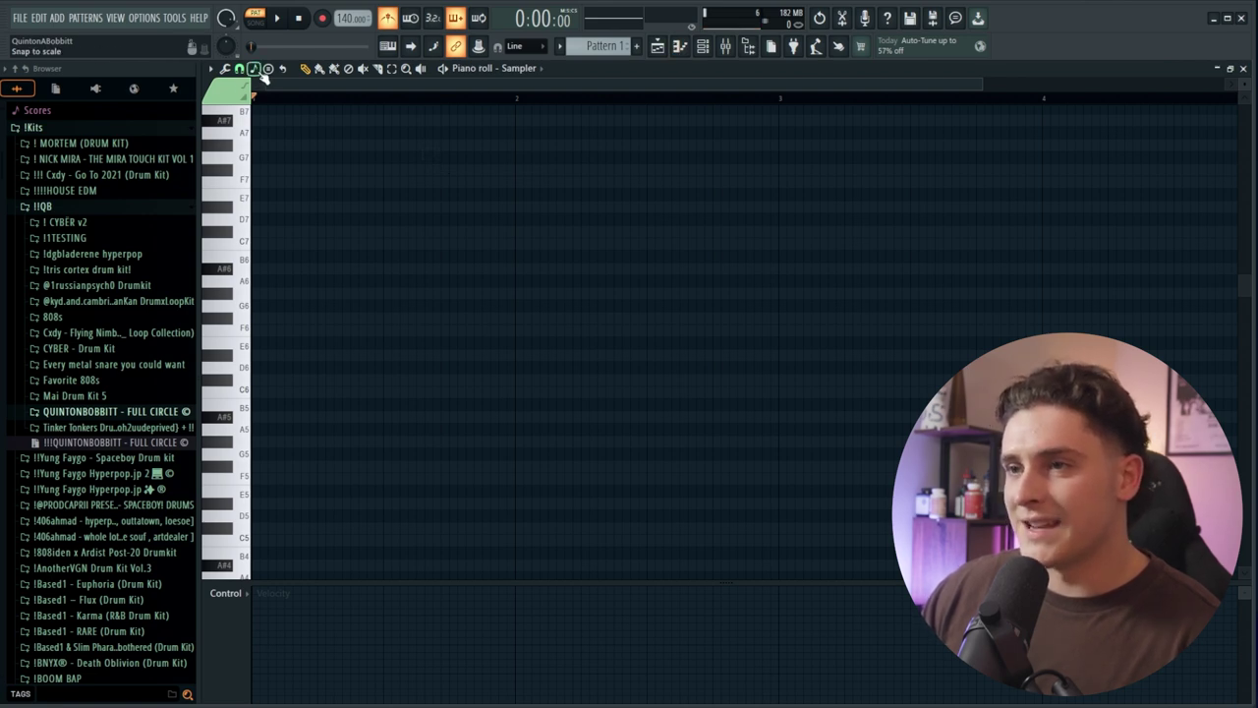
left_click(258, 71)
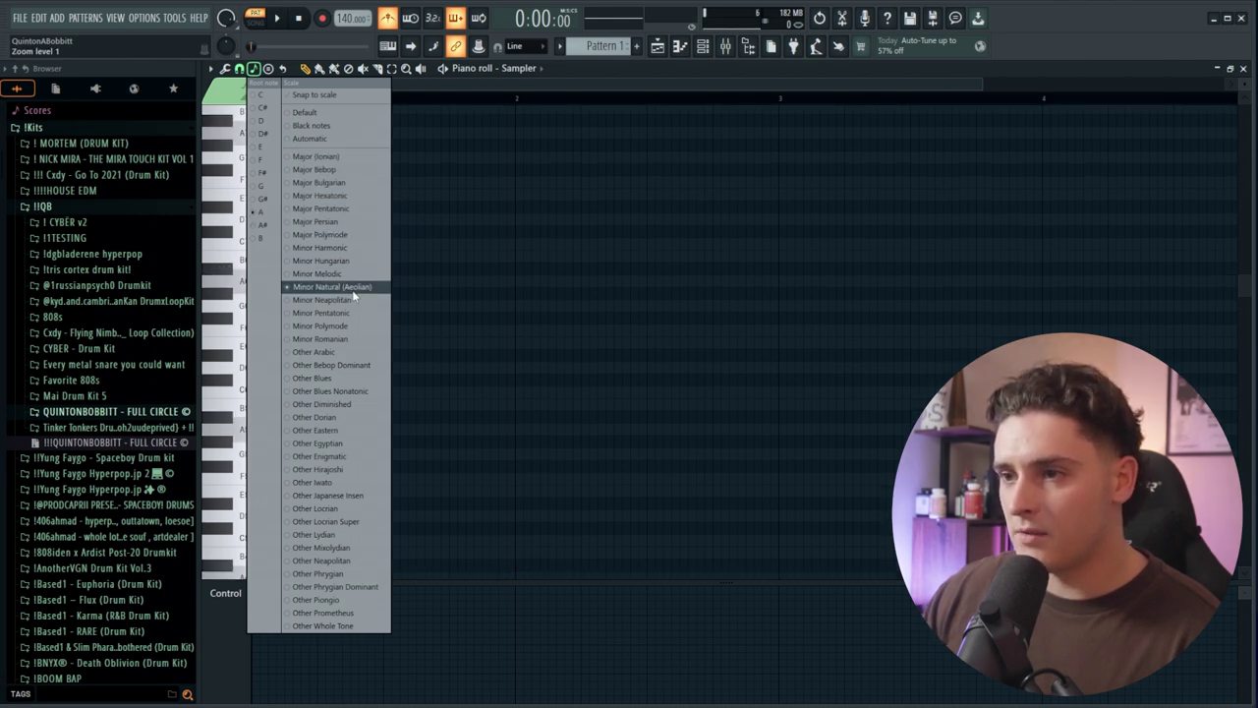
left_click(301, 101)
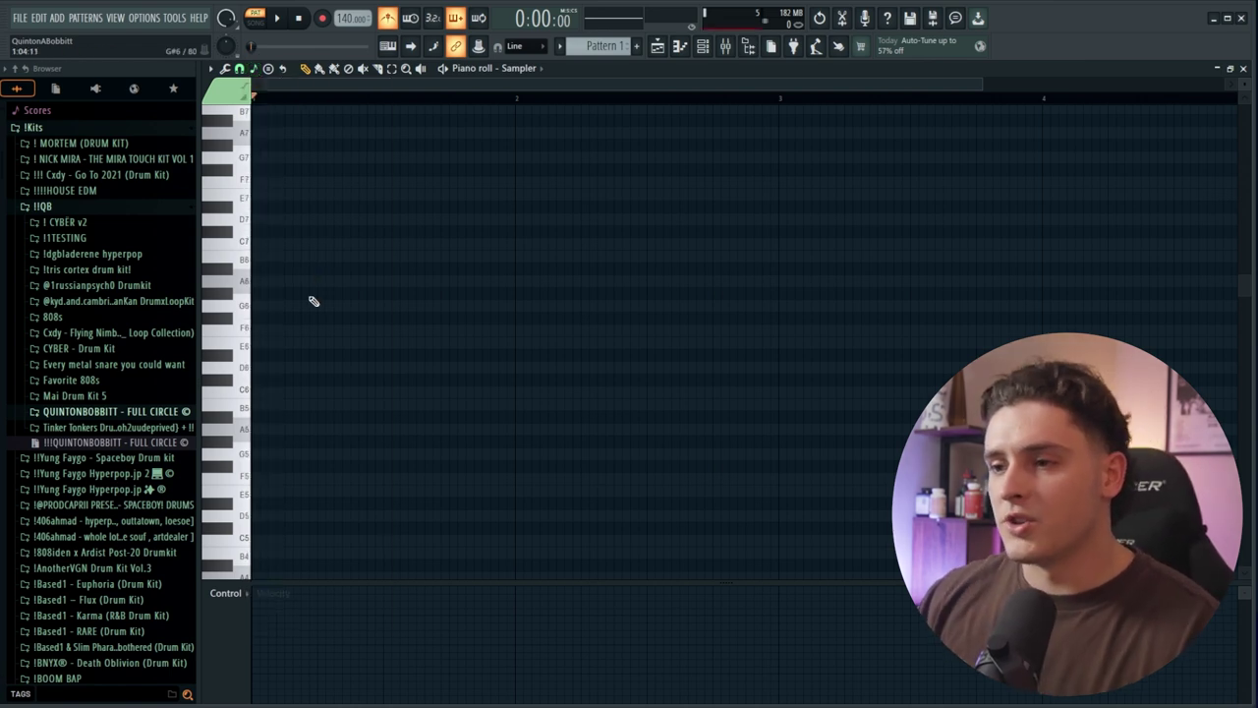
- Load the LA Custom C7 Grand Piano patch from the Keyscape Library in Omnisphere and close the plugin window
left_click(702, 46)
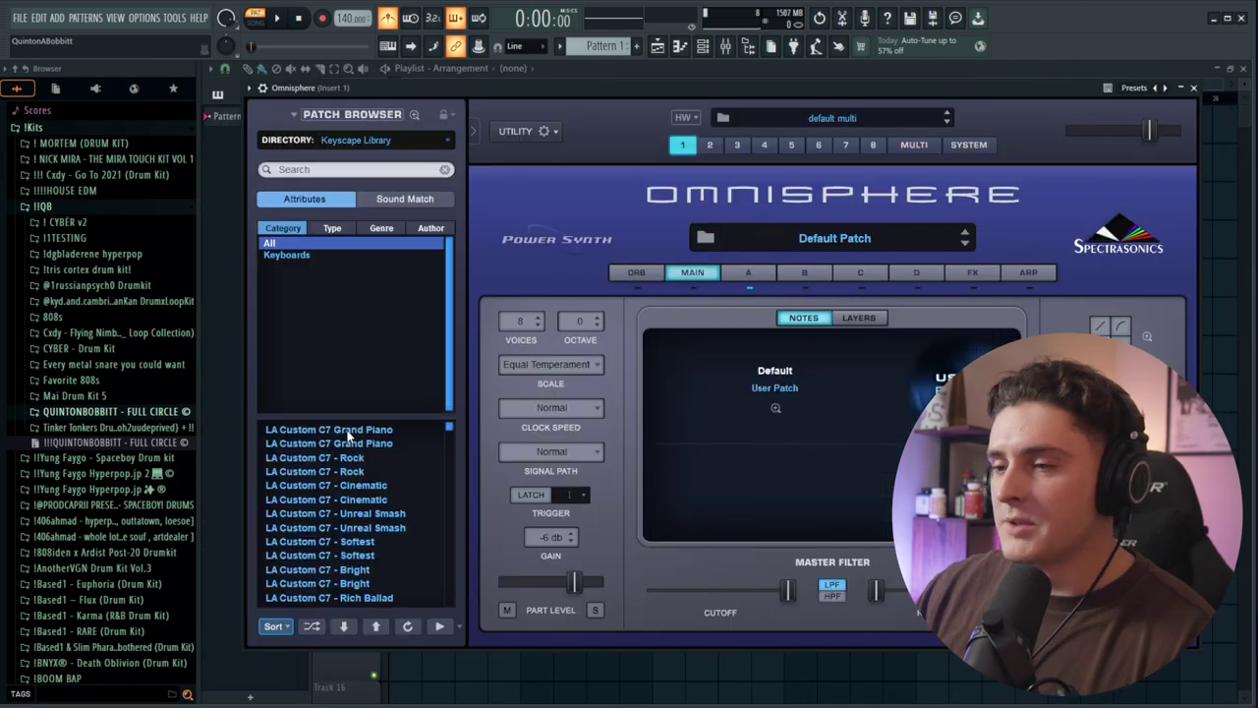
left_click(349, 433)
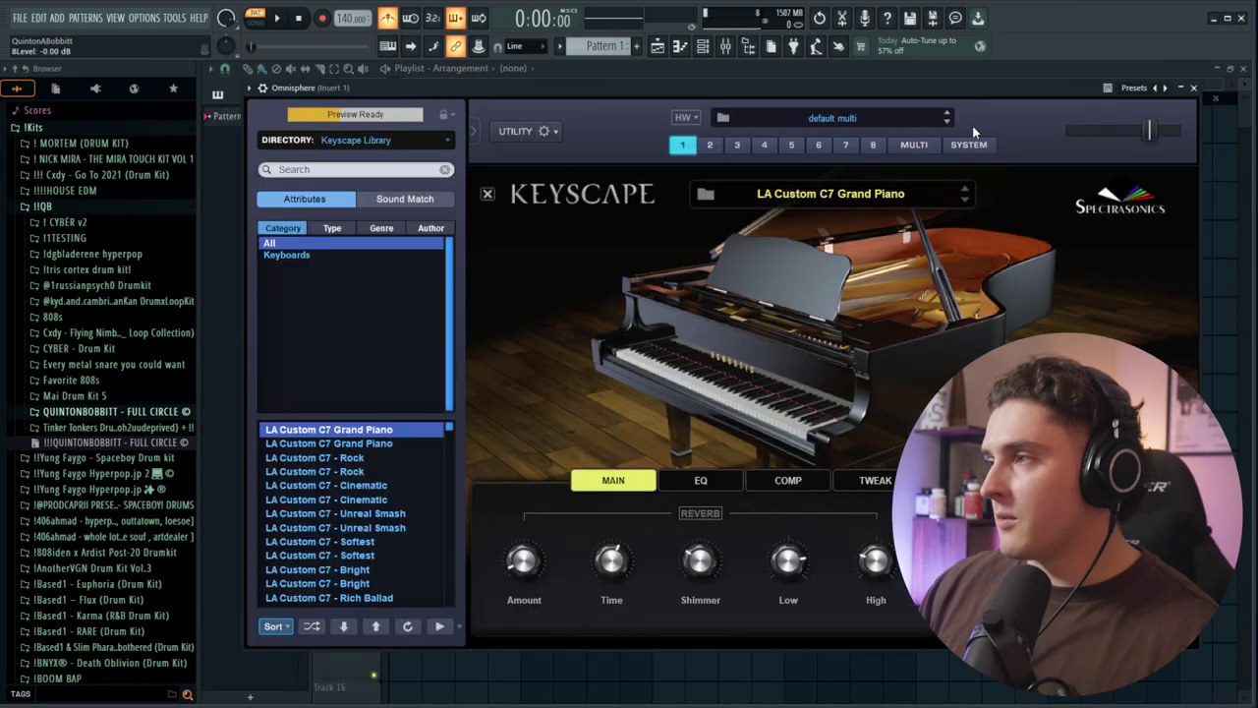
left_click(1194, 88)
- Build an A minor triad with the notes A5, C6 and E6 at the start of the Omnisphere channel's piano roll
right_click(394, 154)
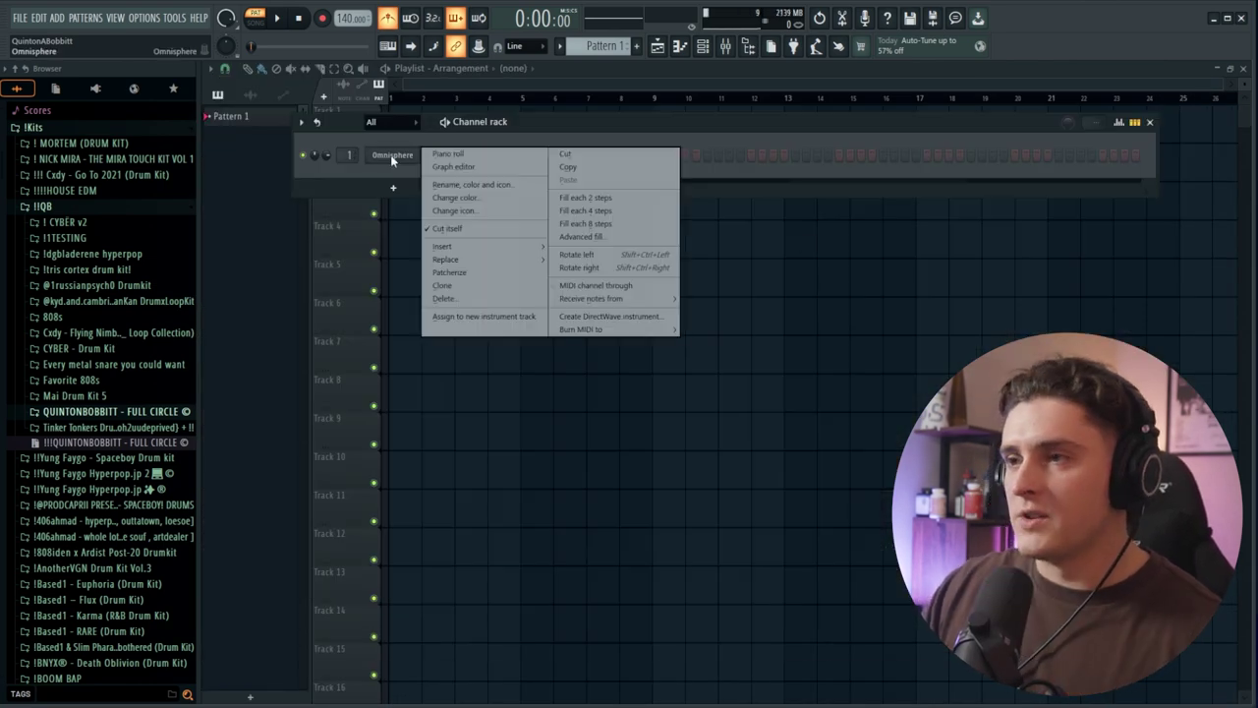
left_click(428, 154)
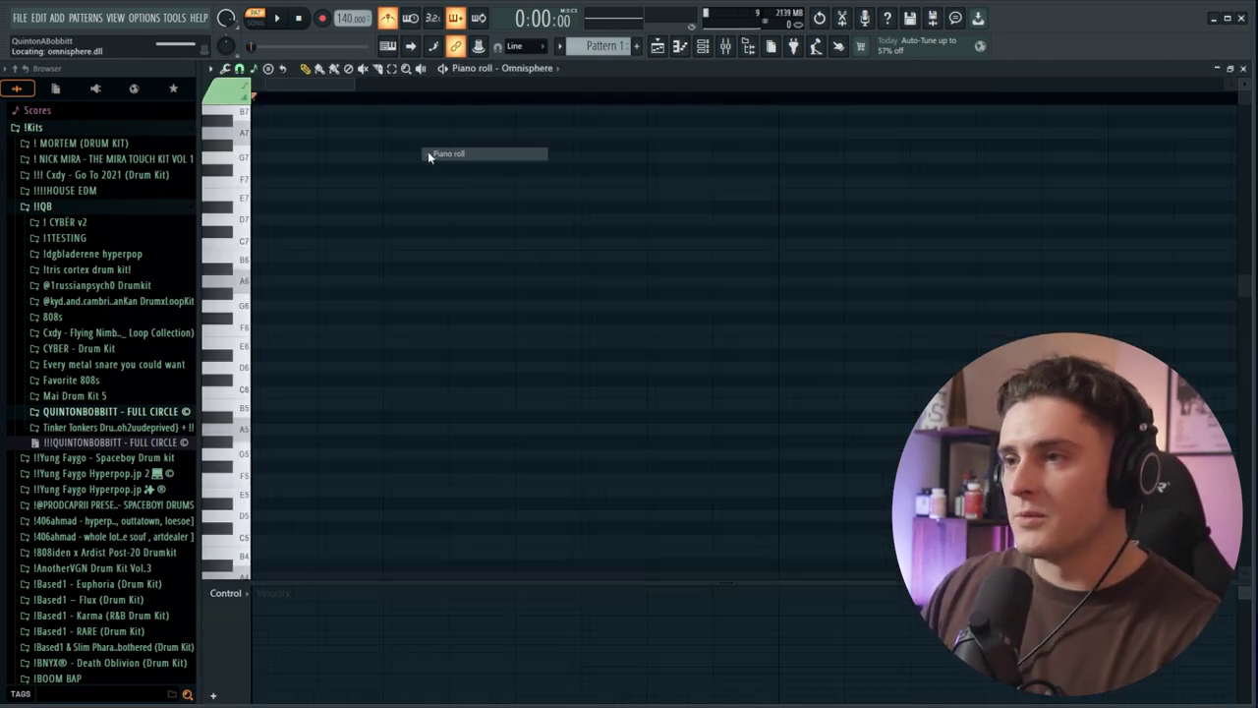
left_click(282, 430)
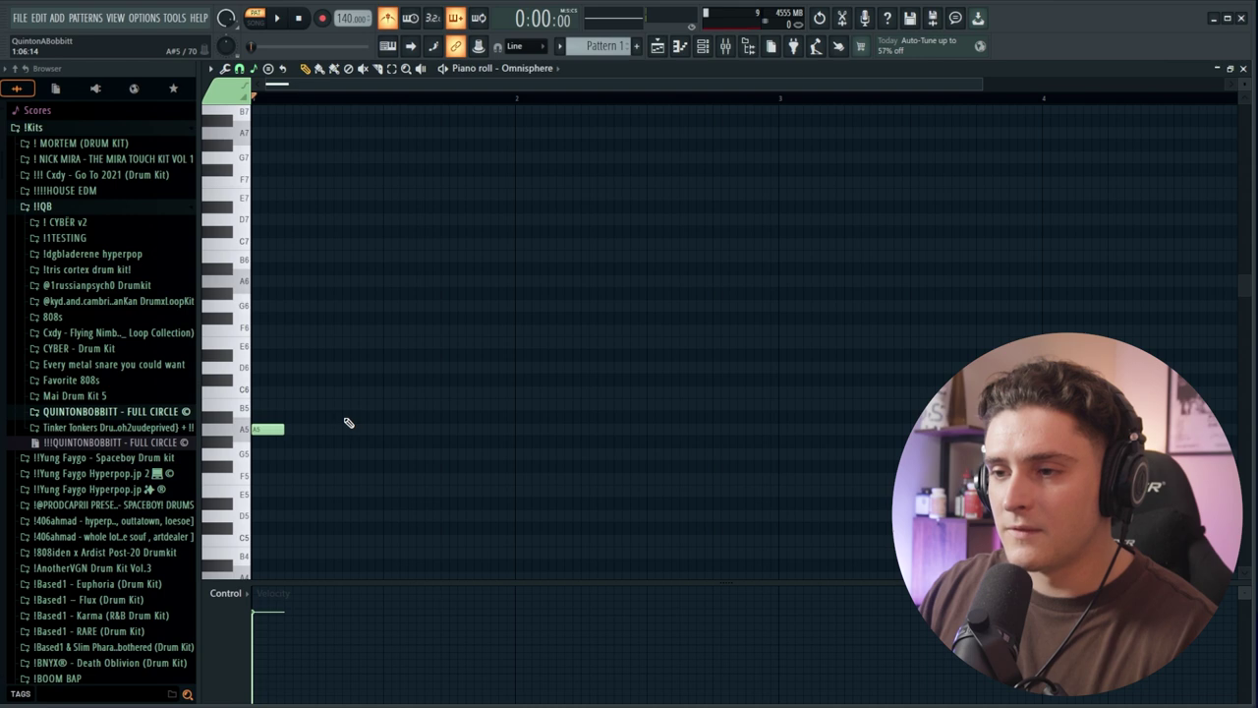
left_click(329, 429)
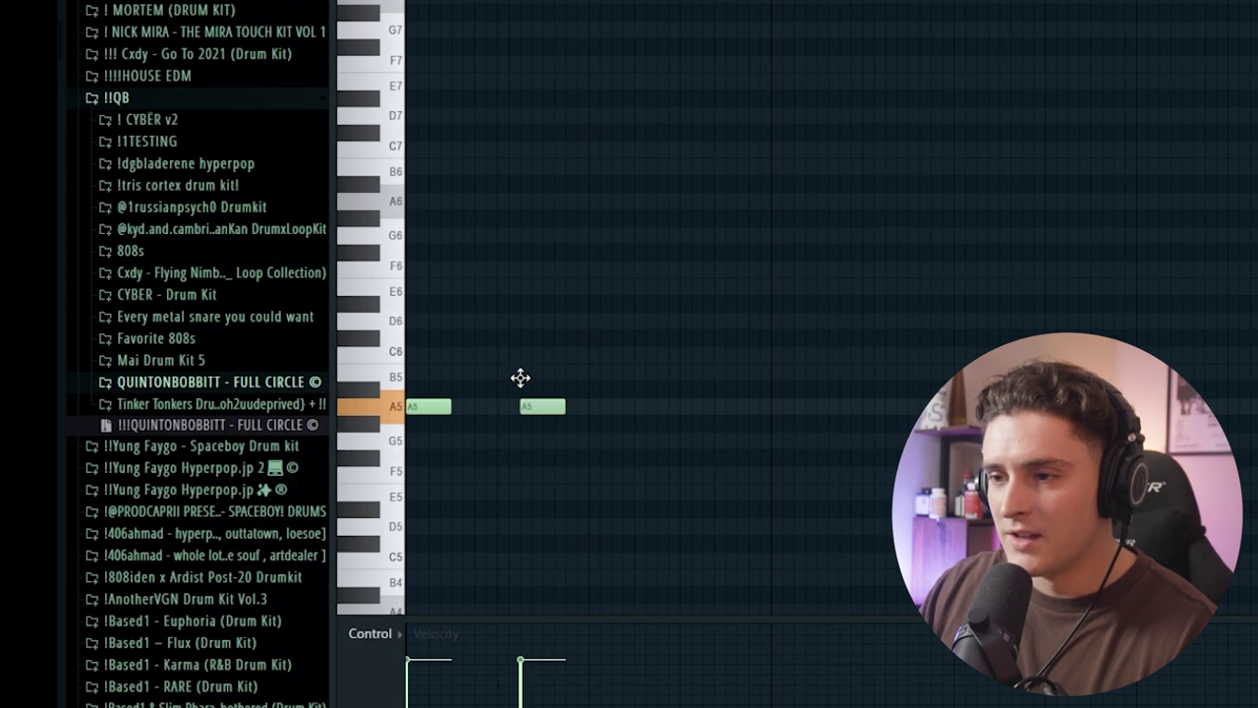
left_click_drag(508, 403, 507, 379)
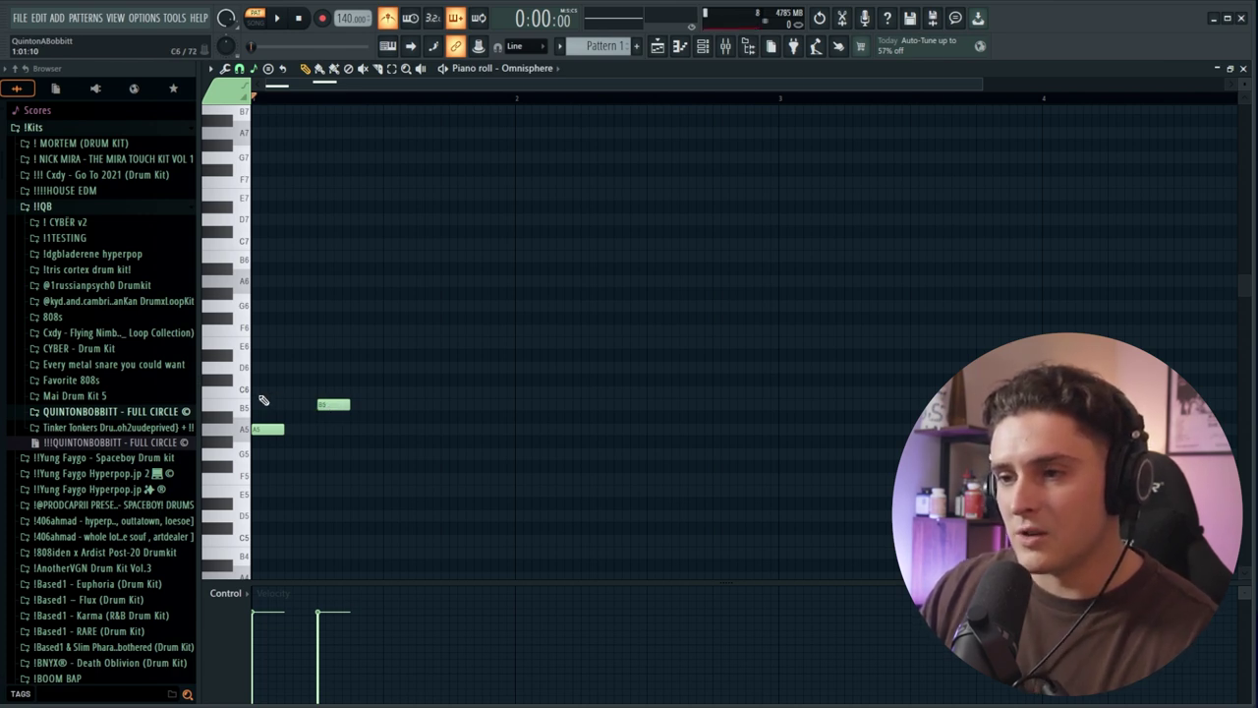
left_click(263, 391)
right_click(333, 403)
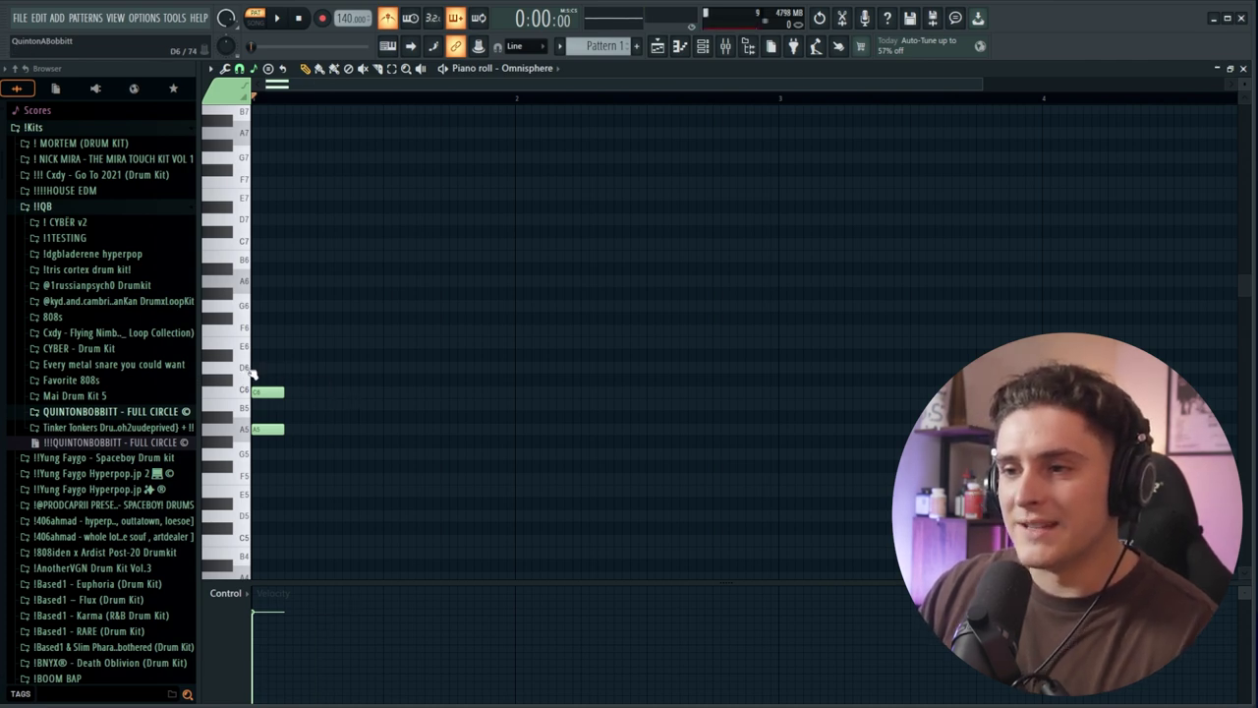
left_click(267, 343)
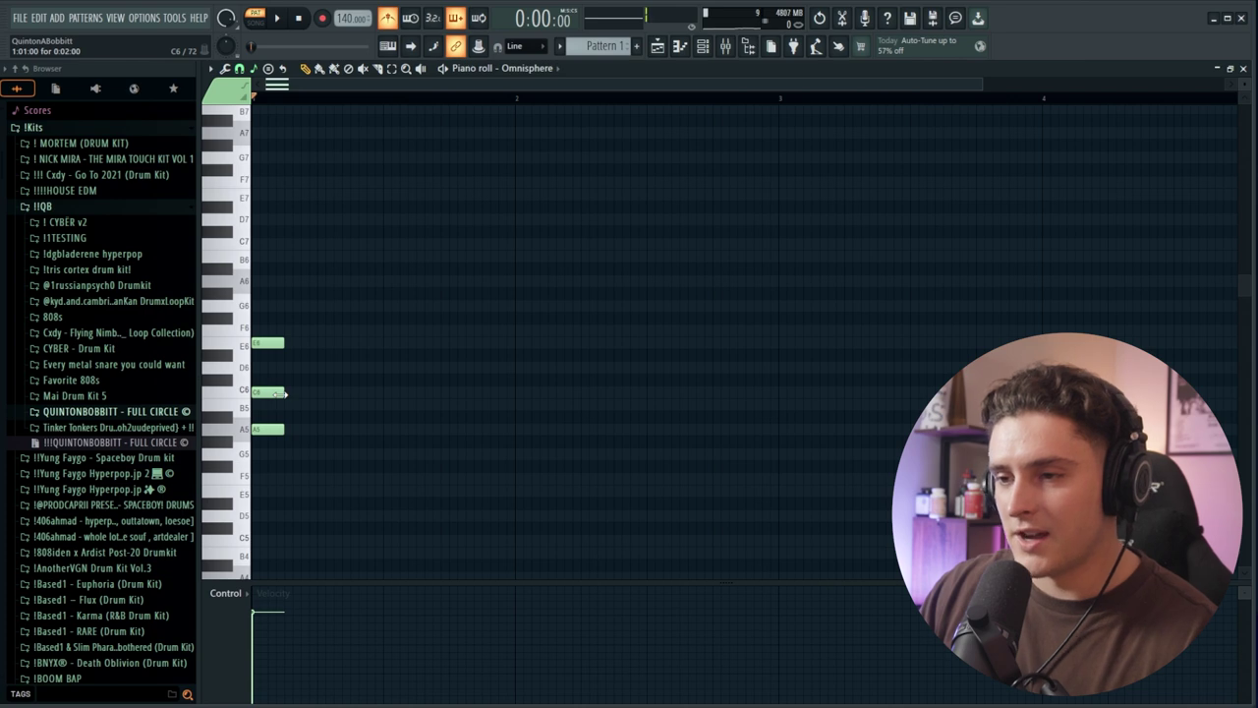
- Lengthen all three chord notes to fill the first bar and play the chord back
key("ctrl+a")
left_click_drag(284, 342, 506, 323)
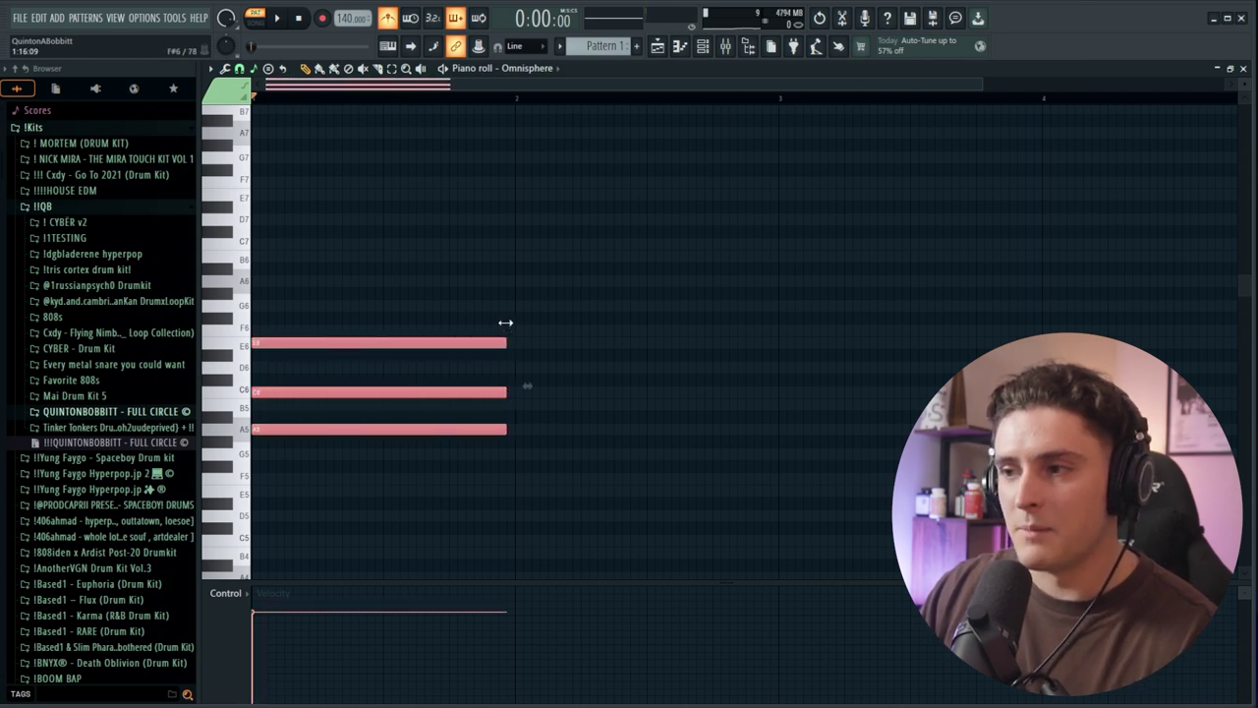
left_click(632, 316)
key("space")
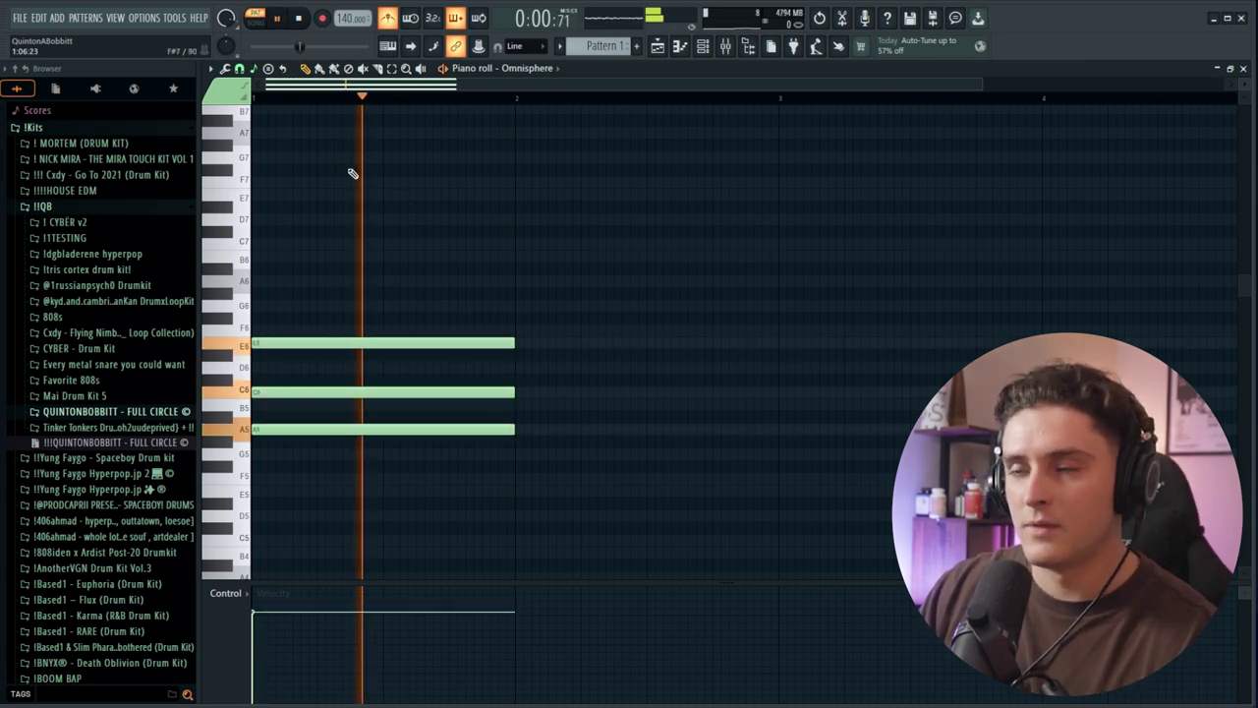
key("space")
- Transpose the chord down one octave to A4, C5 and E5 and play it back
key("ctrl+Down")
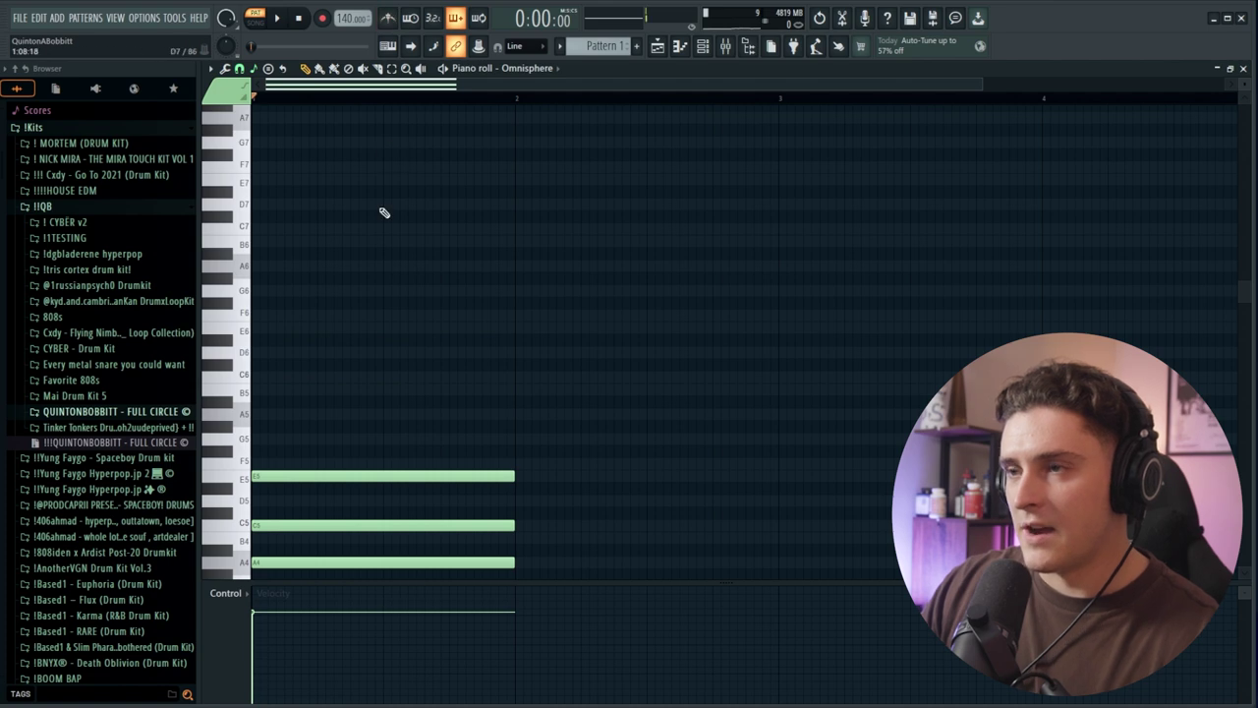
scroll(387, 226, "down", 3)
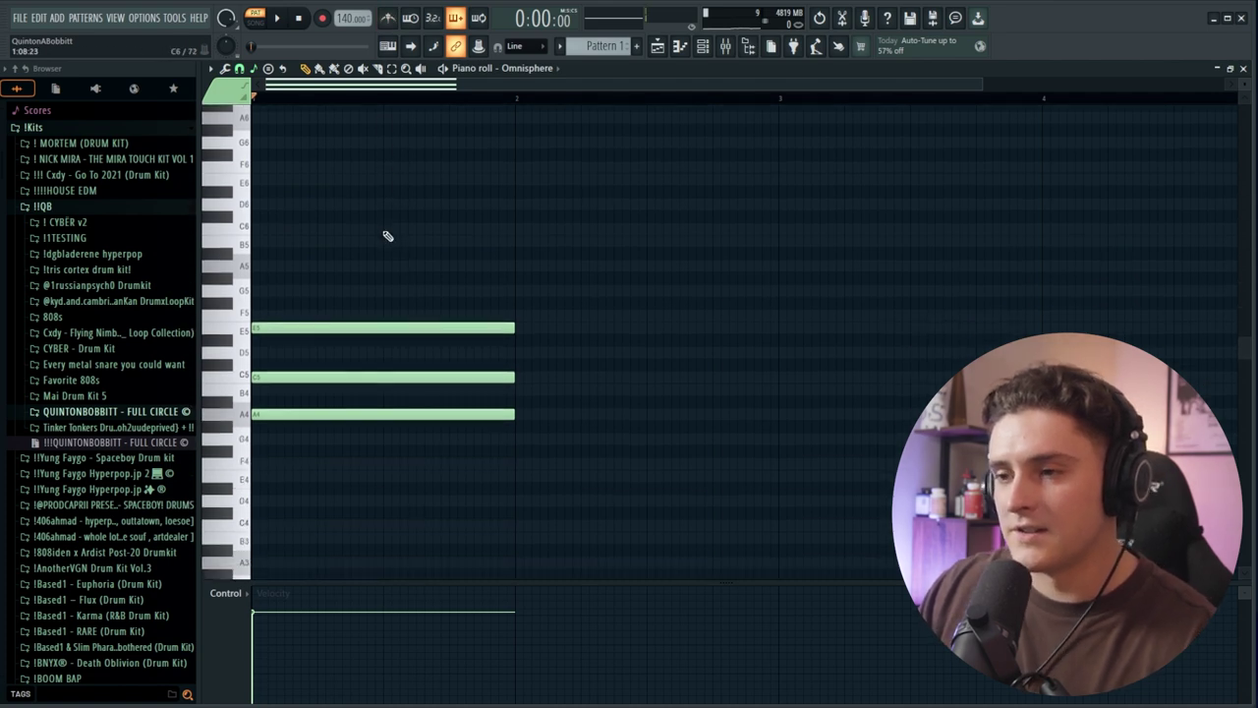
key("space")
key("space")
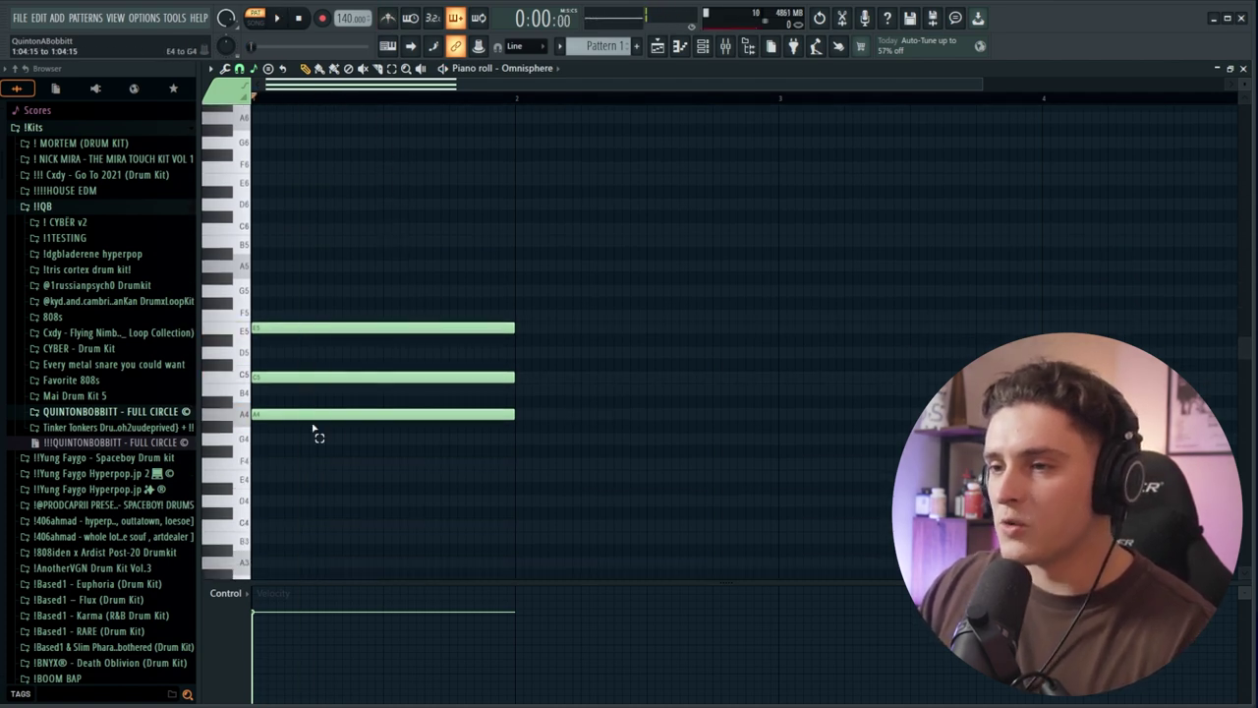
- Copy the chord shape into bars 2 to 4 as D5-F5-A5, B4-D5-F5 and C5-E5-G5
key("ctrl+a")
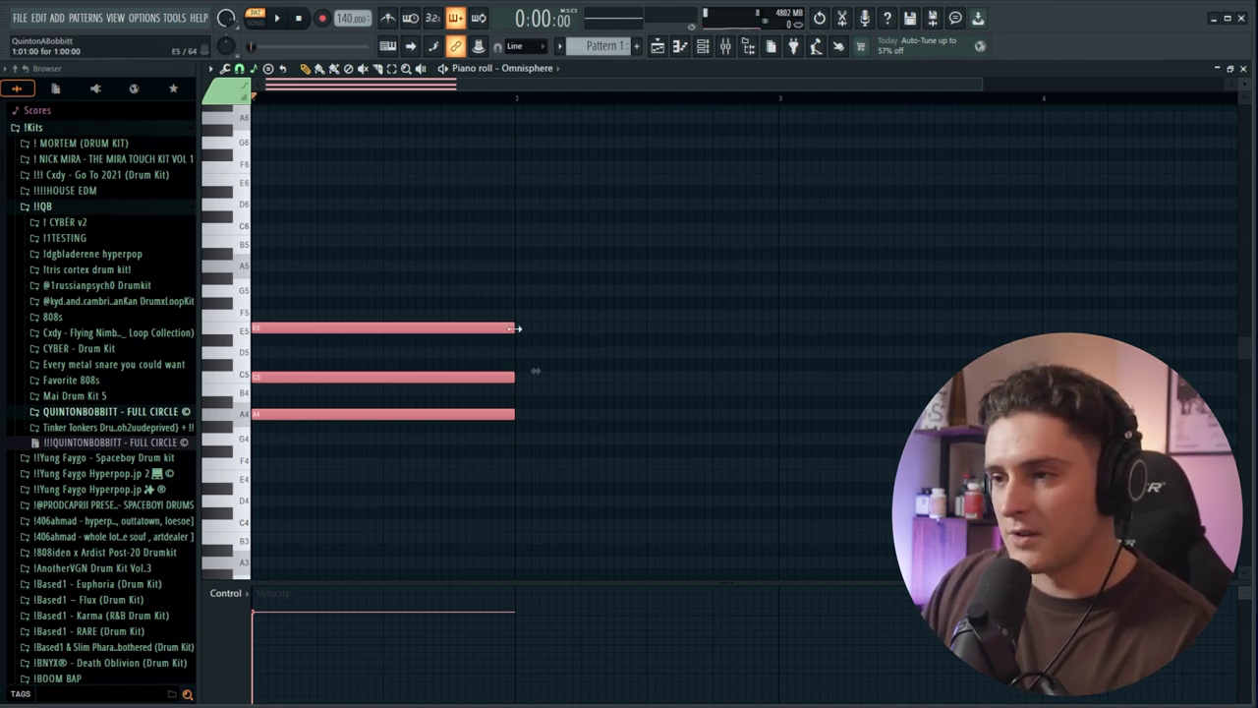
scroll(403, 111, "down", 1)
mouse_move(303, 327)
left_mouse_down()
mouse_move(534, 309)
mouse_move(499, 263)
left_mouse_up()
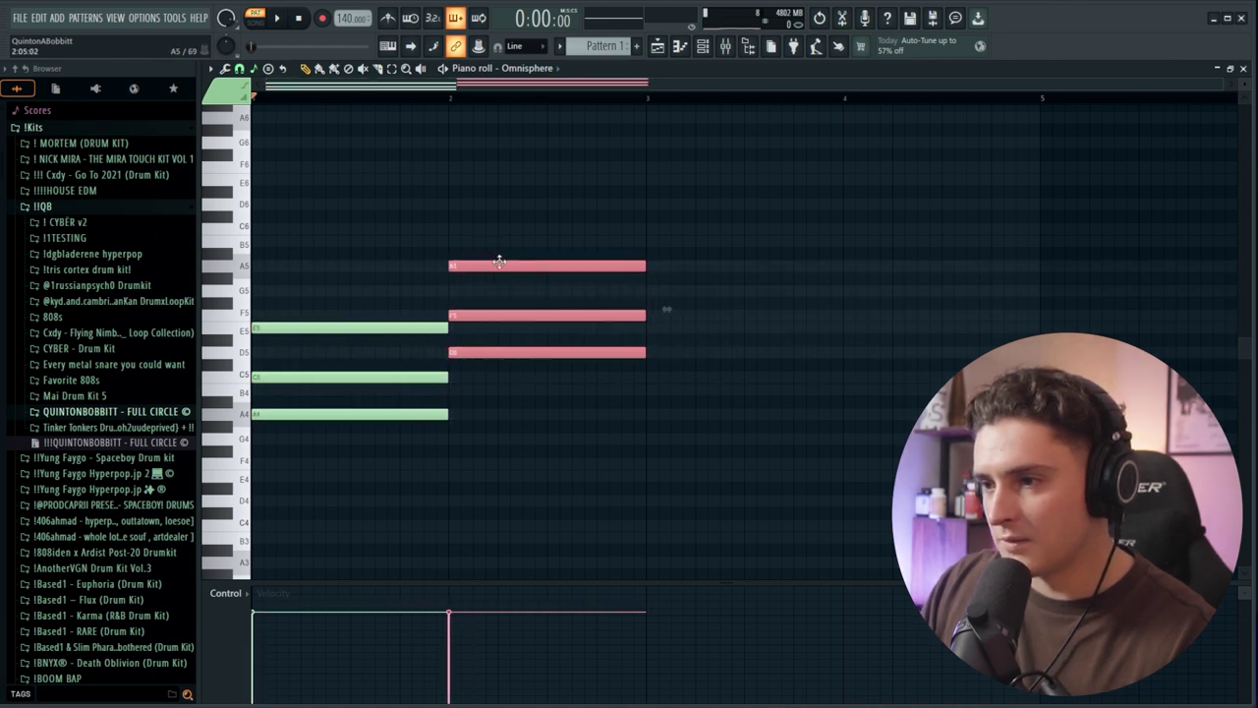
key("ctrl+b")
left_click_drag(463, 354, 881, 377)
key("ctrl+b")
left_click(881, 452)
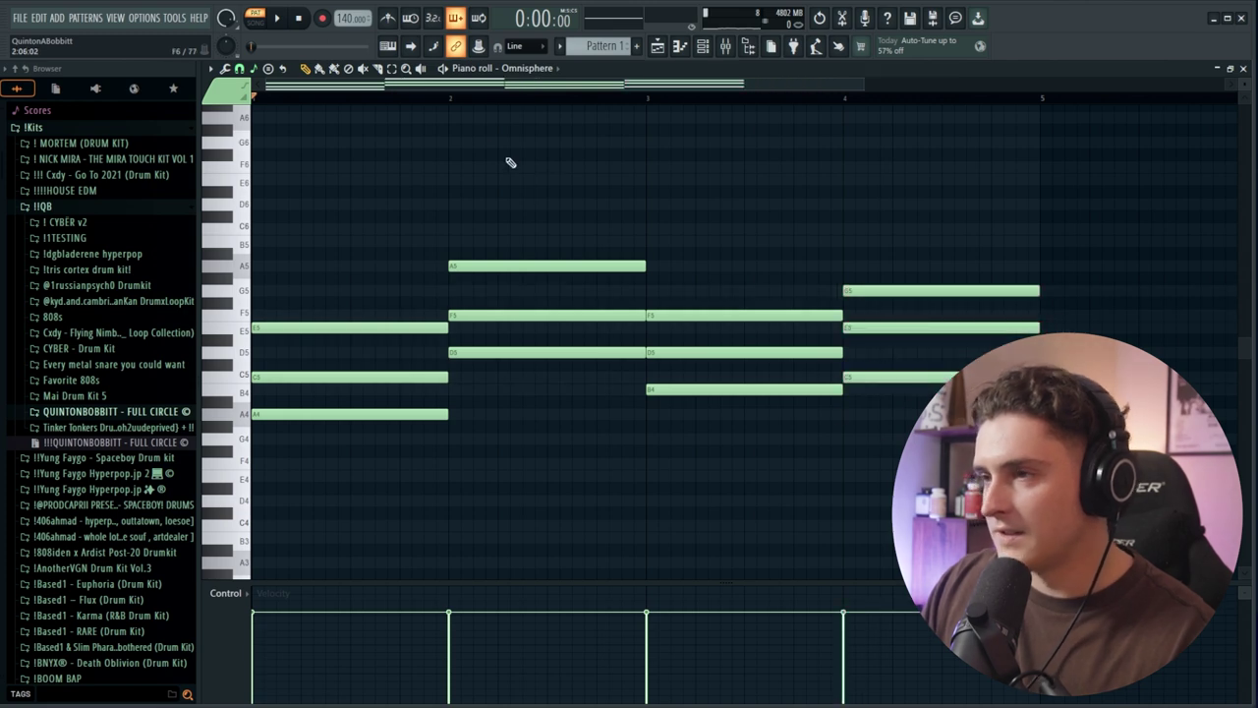
- Move the bar 3 chord down to G4, B4 and D5 while playing back the four-bar progression
scroll(489, 99, "down", 1)
key("space")
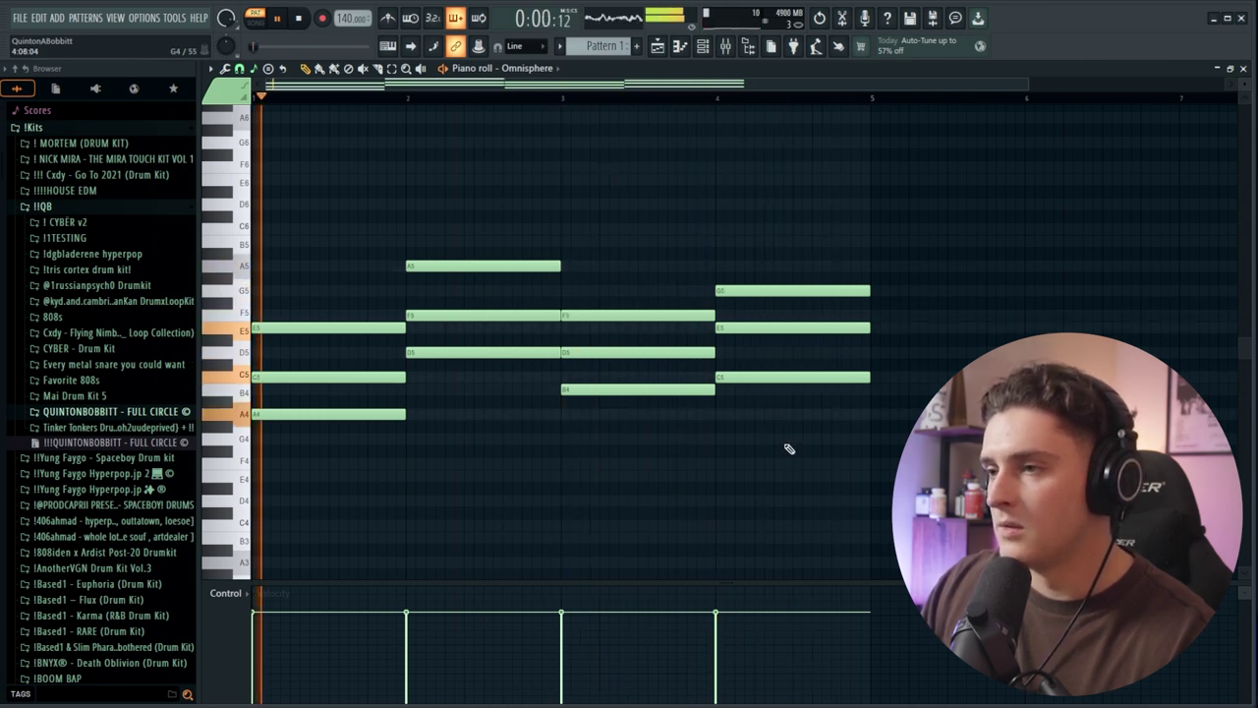
left_click_drag(601, 458, 642, 273)
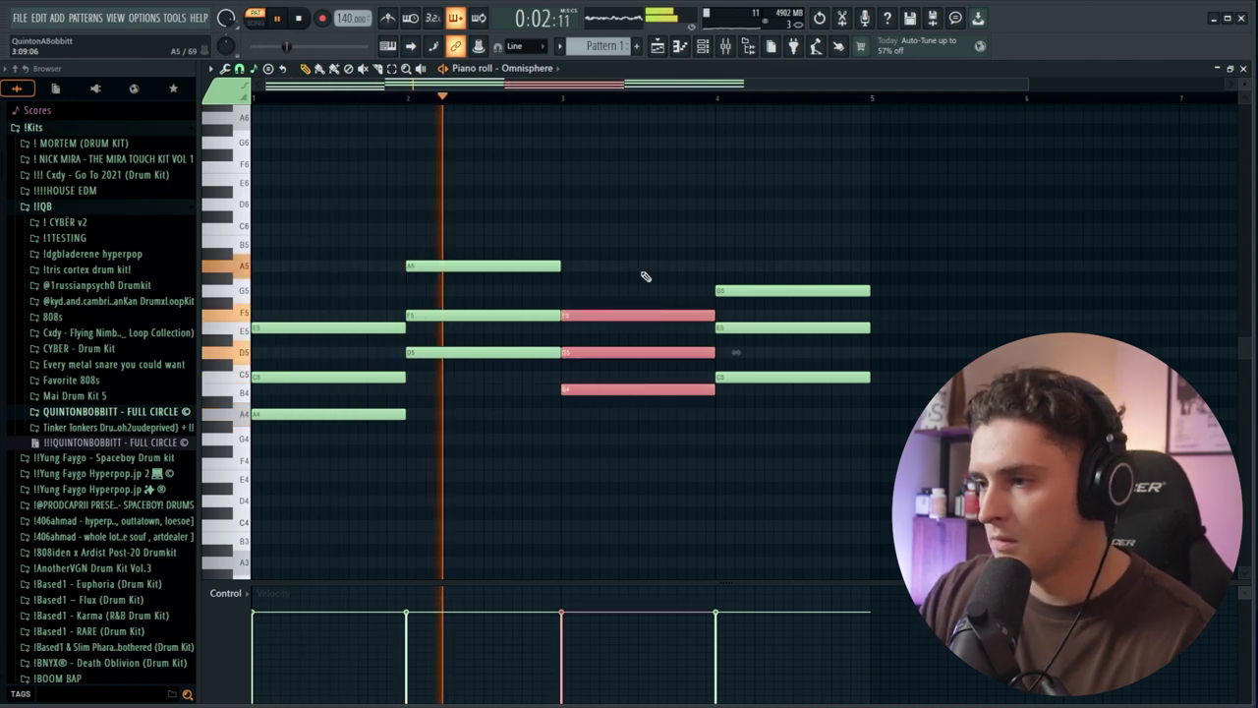
key("shift+Up")
key("shift+Down")
key("shift+Down")
key("shift+Down")
key("shift+Down")
key("shift+Down")
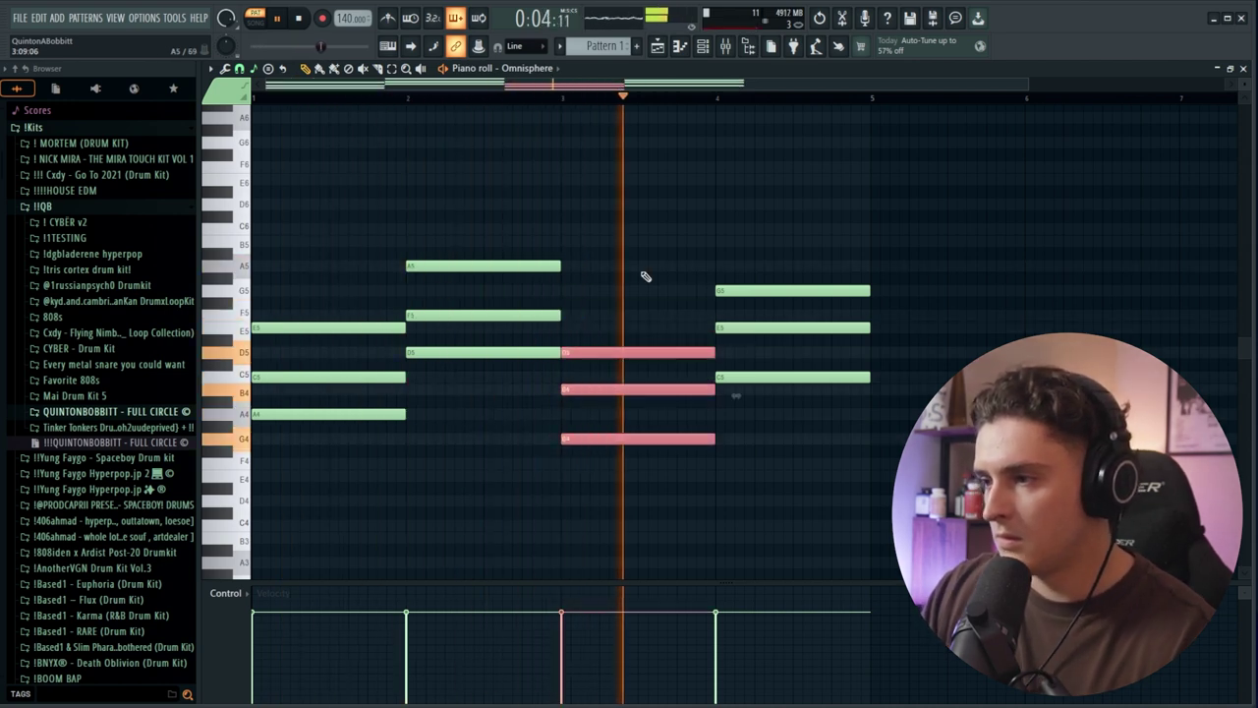
left_click(850, 477, "ctrl")
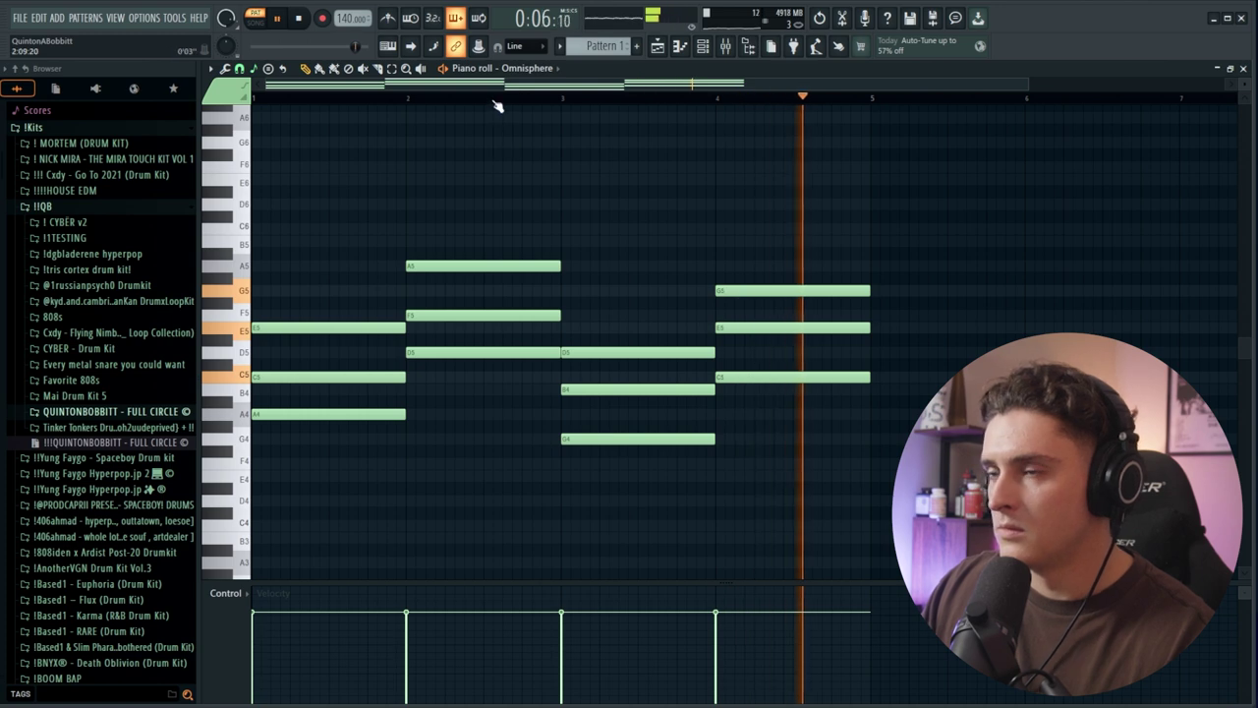
scroll(497, 105, "down", 1)
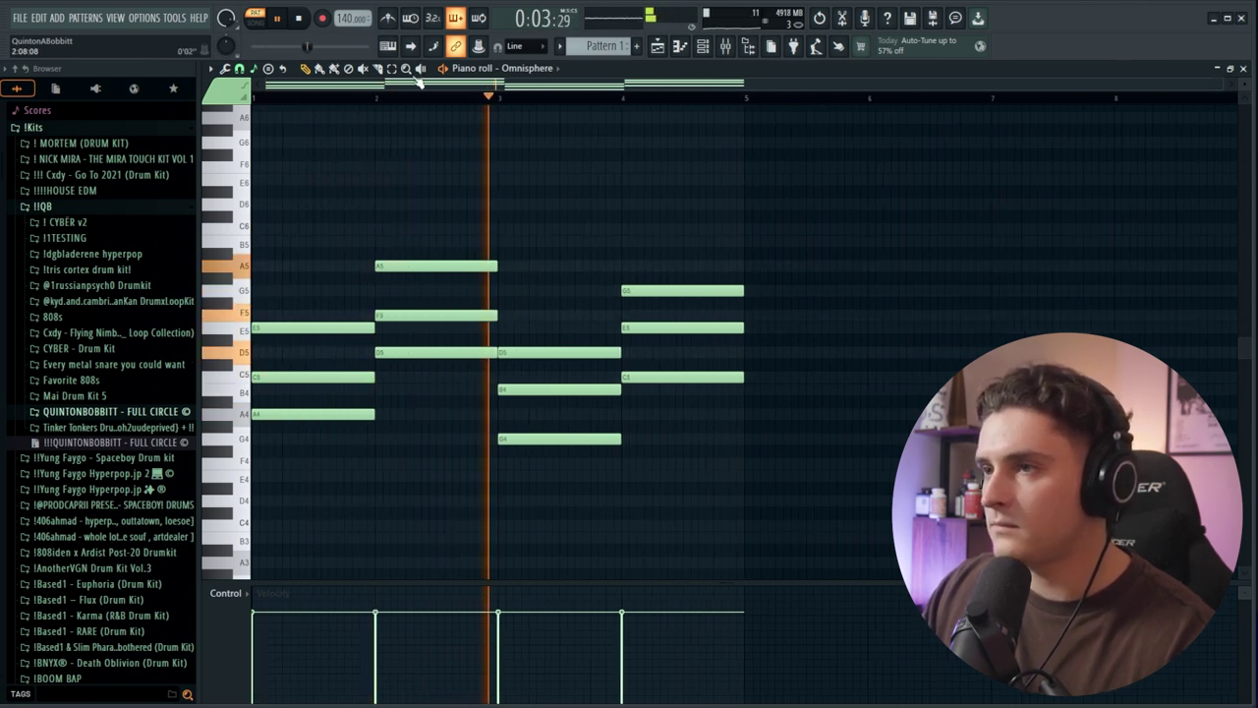
key("space")
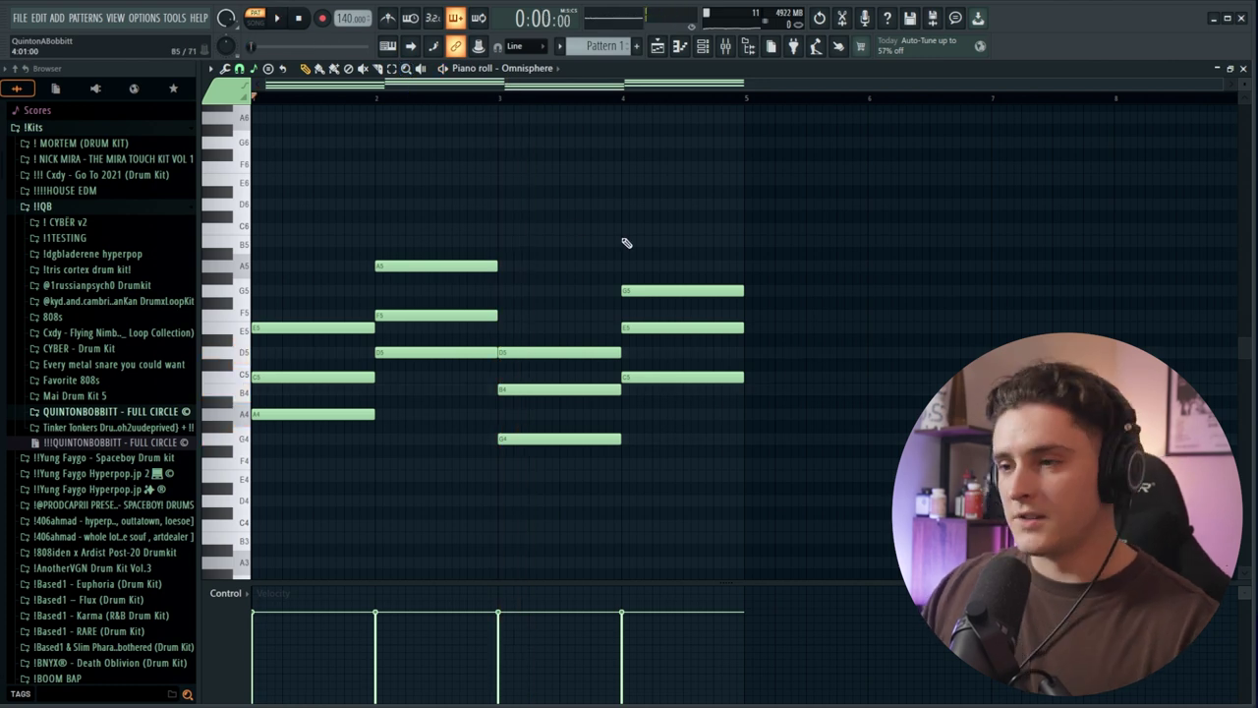
- Transpose the whole four-chord progression up seven semitones and play it back
left_click_drag(691, 498, 282, 209)
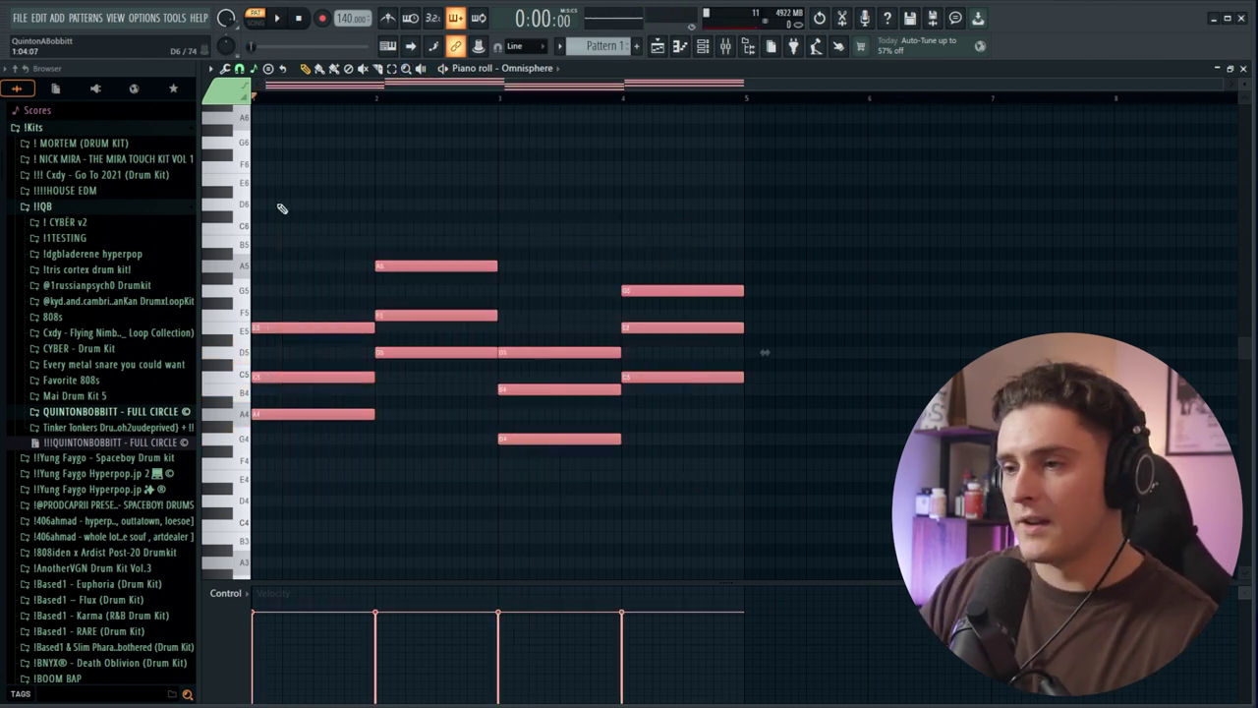
key("Up")
key("Up")
key("Up")
key("Up")
key("Up")
key("Up")
key("Up")
key("space")
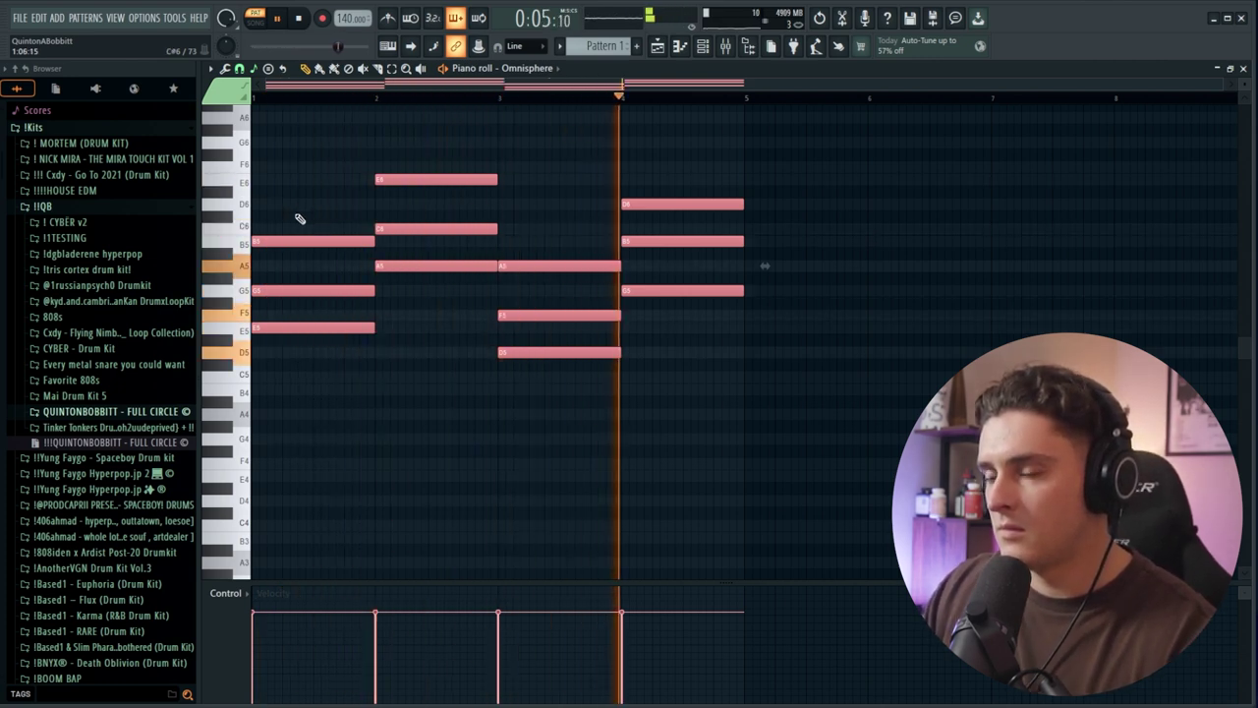
key("space")
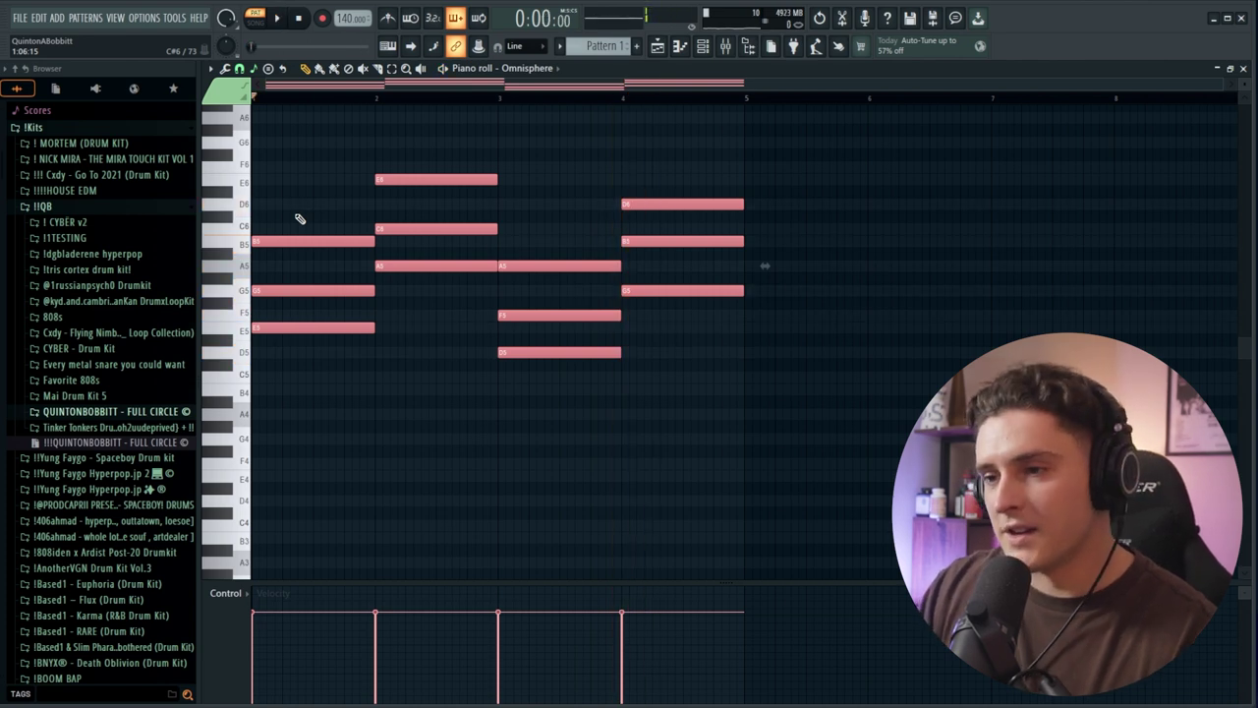
- Transpose the whole progression back down seven semitones
key("Down")
key("Down")
key("Down")
key("Down")
key("Down")
key("Down")
key("Down")
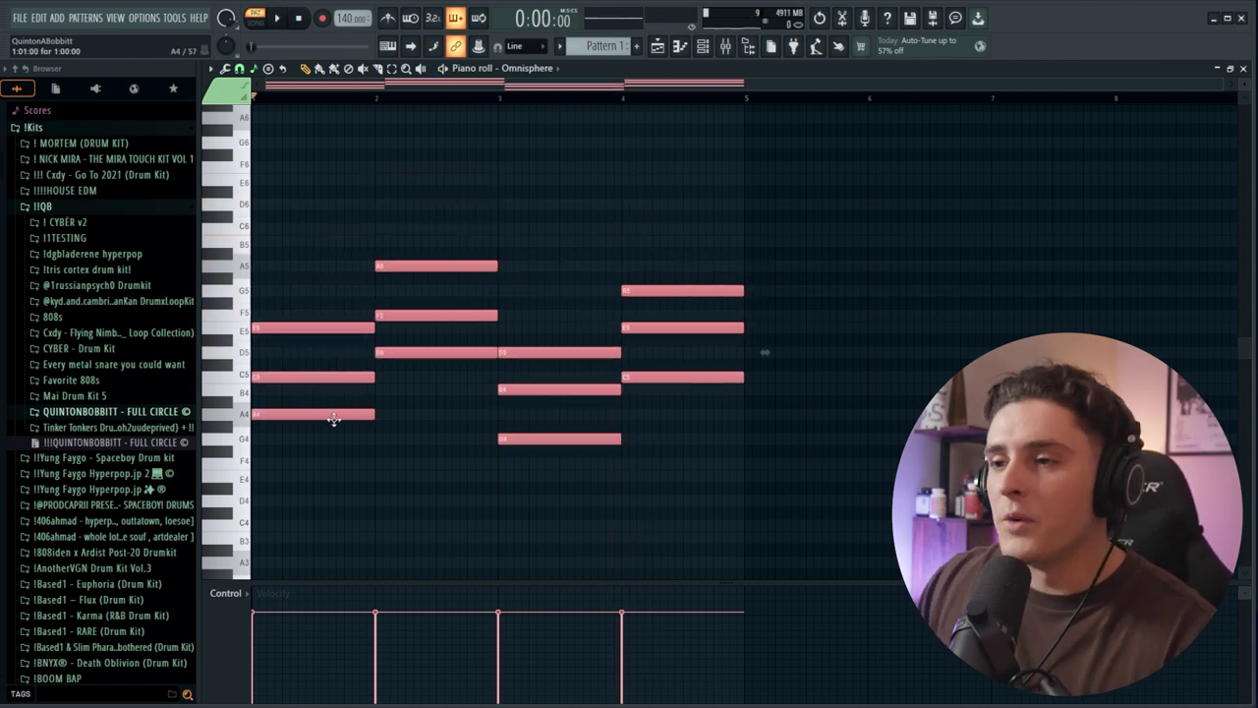
- Audition the whole progression five semitones lower and return it to its original pitch
left_click_drag(334, 416, 325, 479)
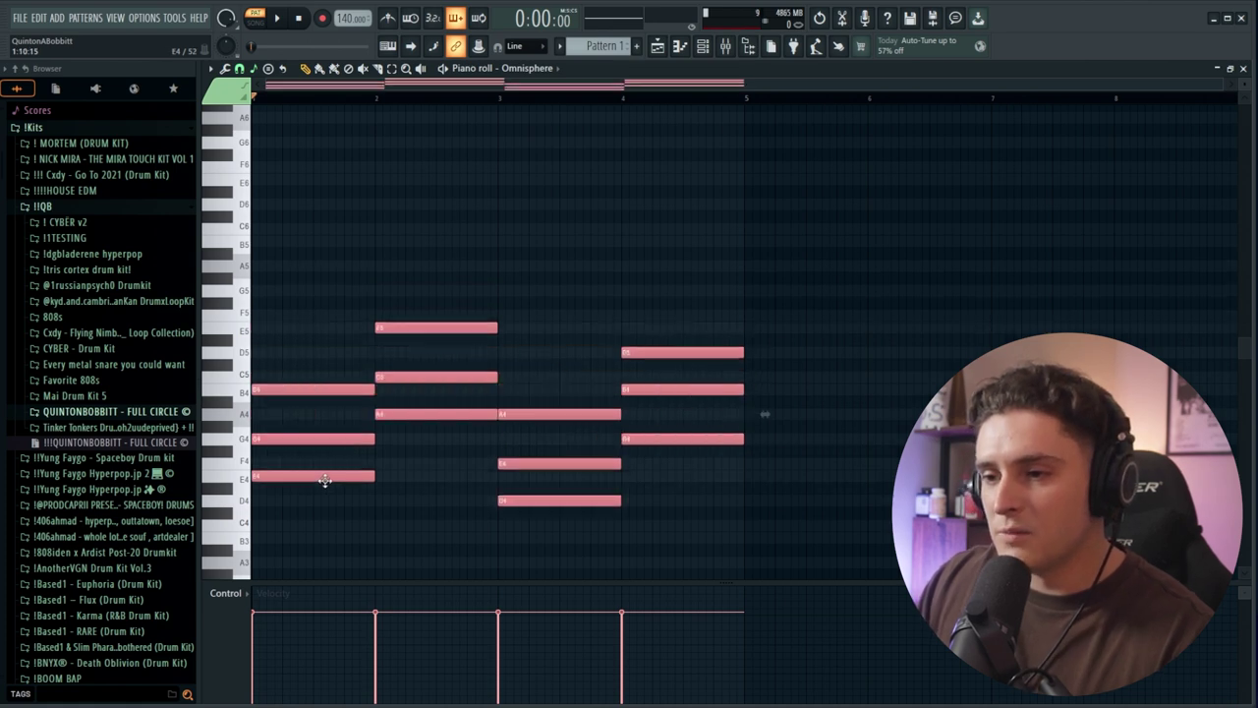
key("space")
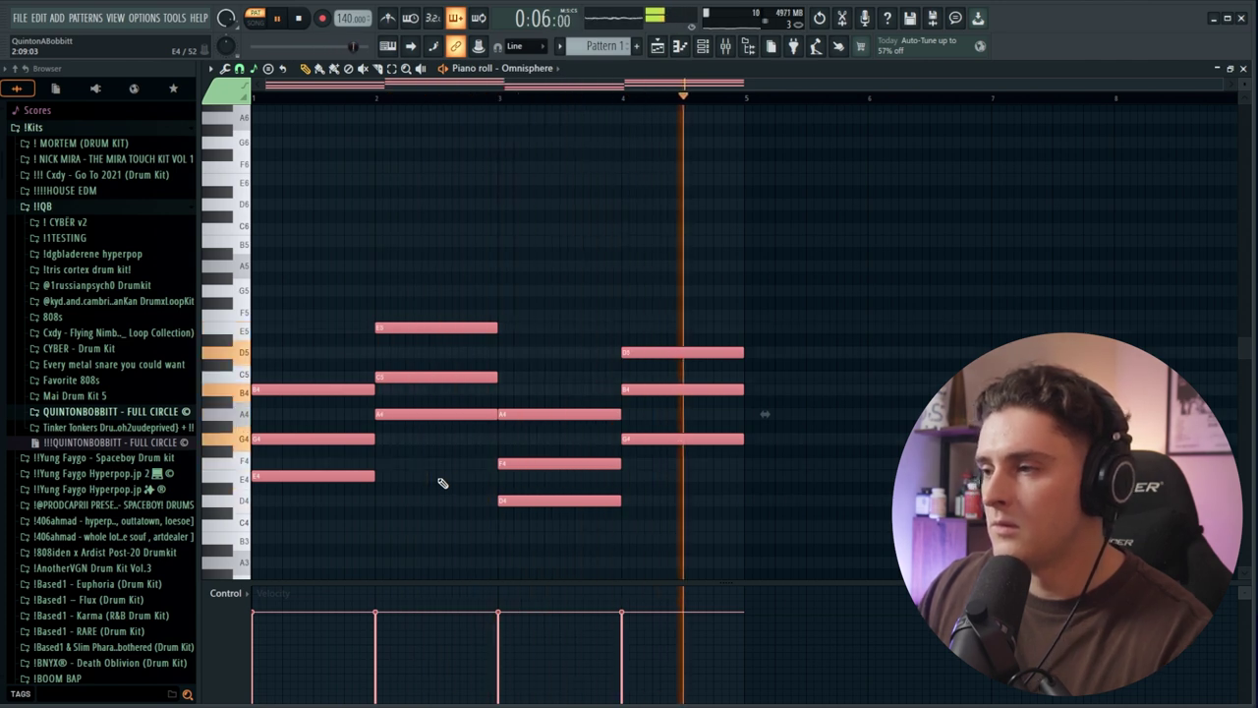
key("space")
key("shift+Up")
- Shorten the bar 1 chord by one beat and move the bar 2 chord one beat earlier to meet it
mouse_move(269, 478)
left_mouse_down()
mouse_move(259, 423)
mouse_move(248, 471)
left_mouse_up()
right_click(387, 487)
left_click_drag(377, 480, 276, 319)
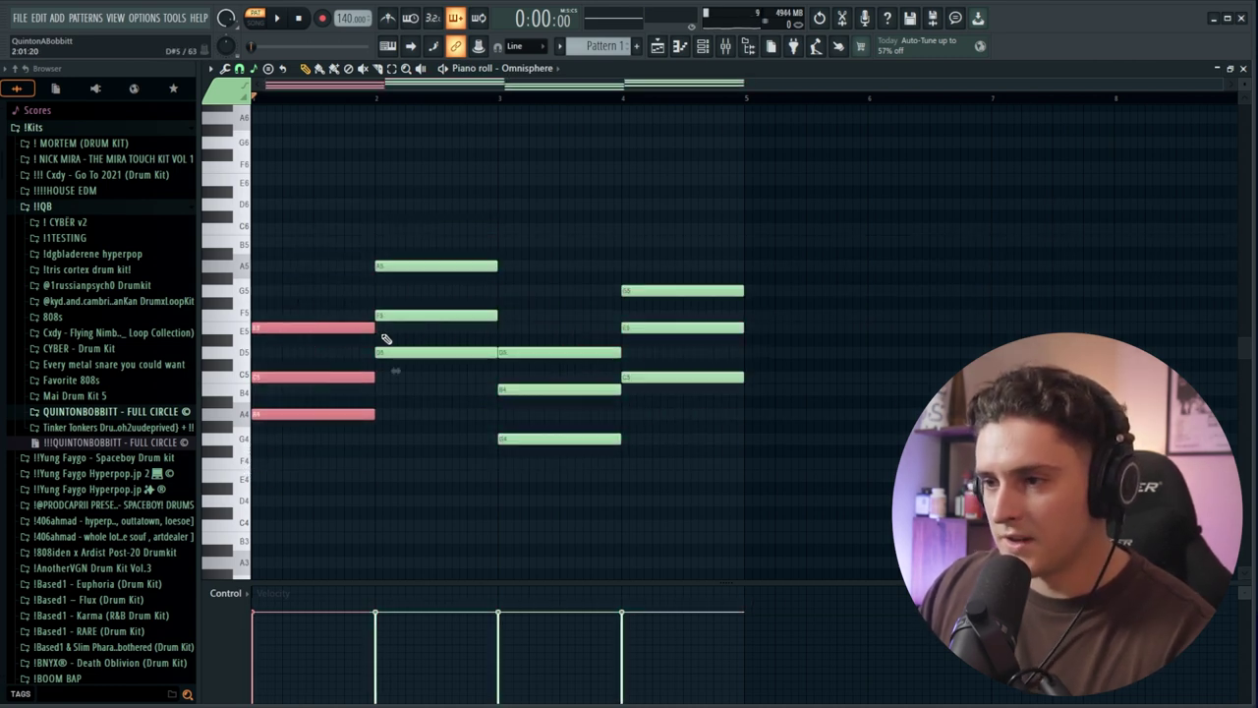
left_click_drag(374, 330, 343, 334)
left_click_drag(402, 393, 420, 214)
left_click_drag(410, 268, 379, 267)
- Split the second chord into a short hit and a repeat held to bar 3, apply the same rhythm to the last two chords, and play
left_click(470, 268)
right_click(474, 268)
left_click_drag(461, 352, 449, 283)
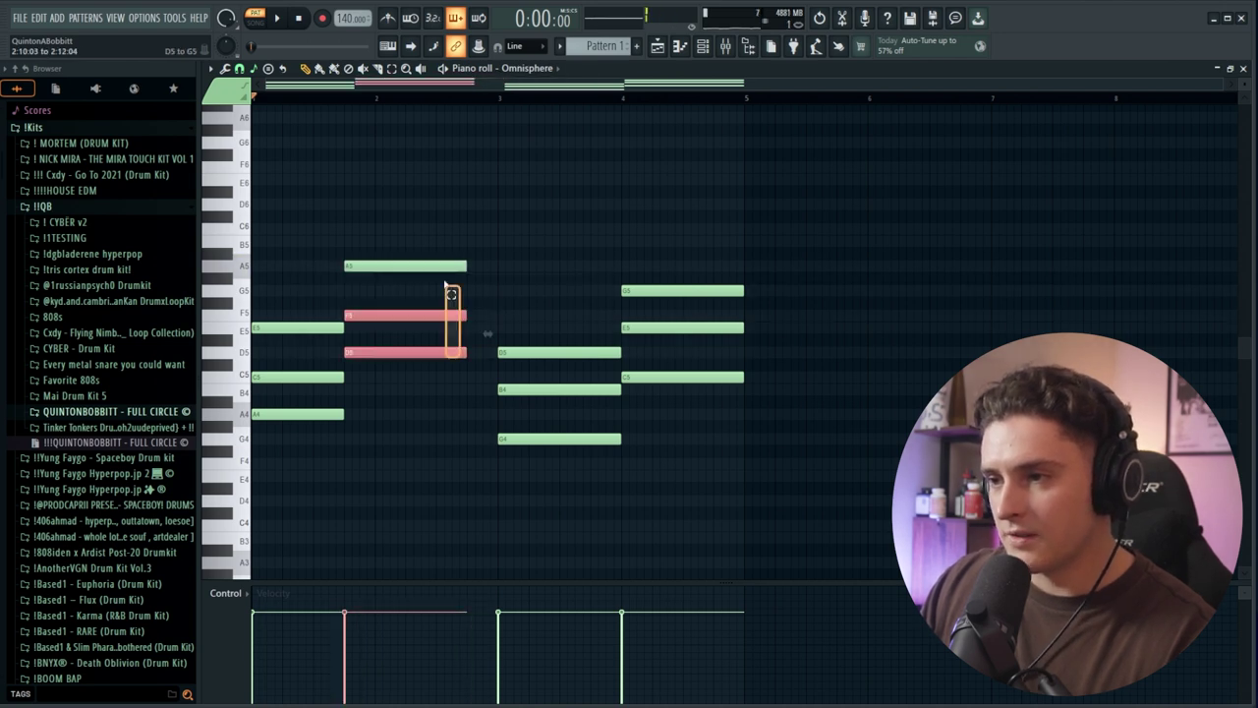
key("space")
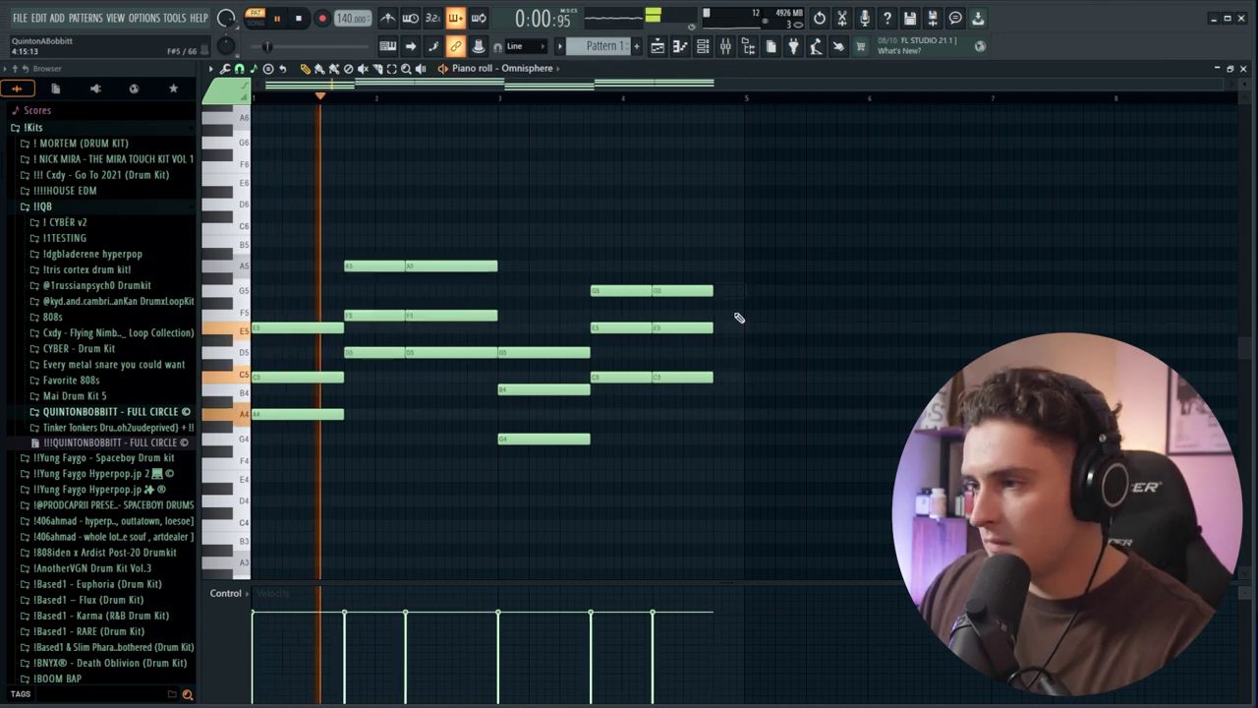
- Extend the repeated last chord to the end of bar 4, lower the whole progression by one octave, and play it
left_click_drag(740, 389, 747, 287)
left_click(779, 220, "ctrl")
key("ctrl+Down")
key("space")
key("space")
scroll(784, 222, "down", 7)
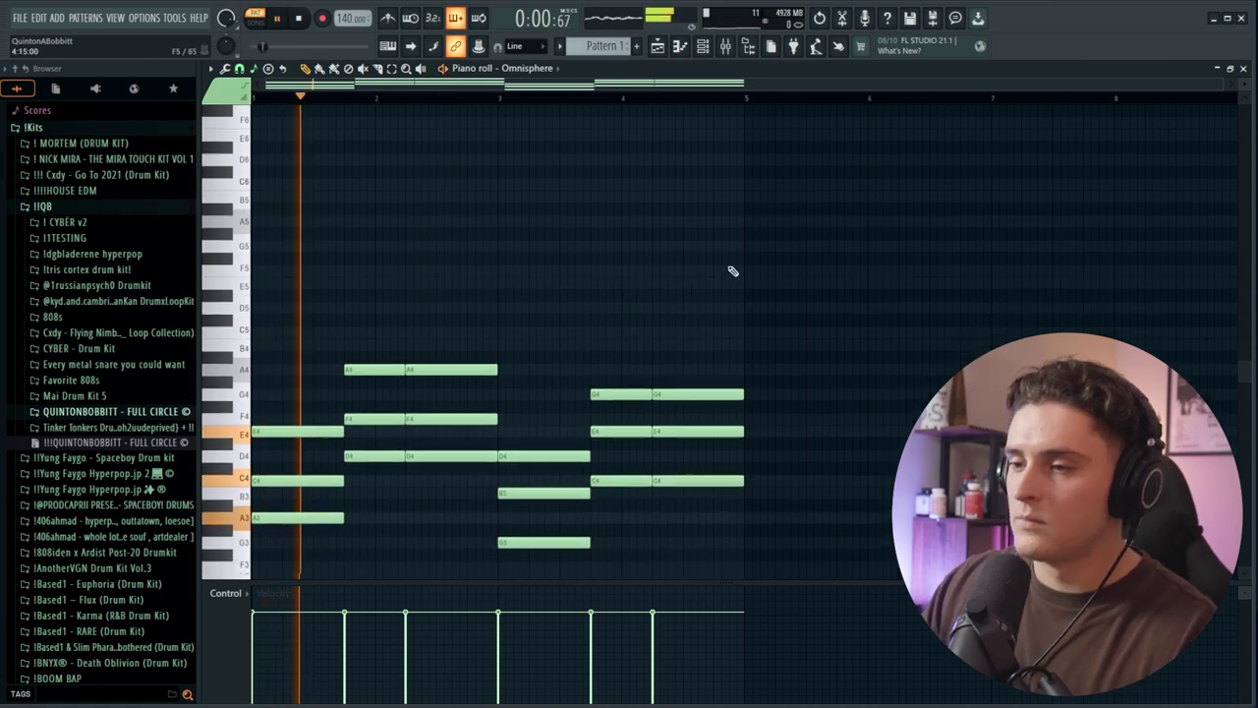
- Duplicate the lowest note of every chord one octave lower to add a bass layer
left_click_drag(252, 440, 619, 366)
left_click(281, 423, "ctrl")
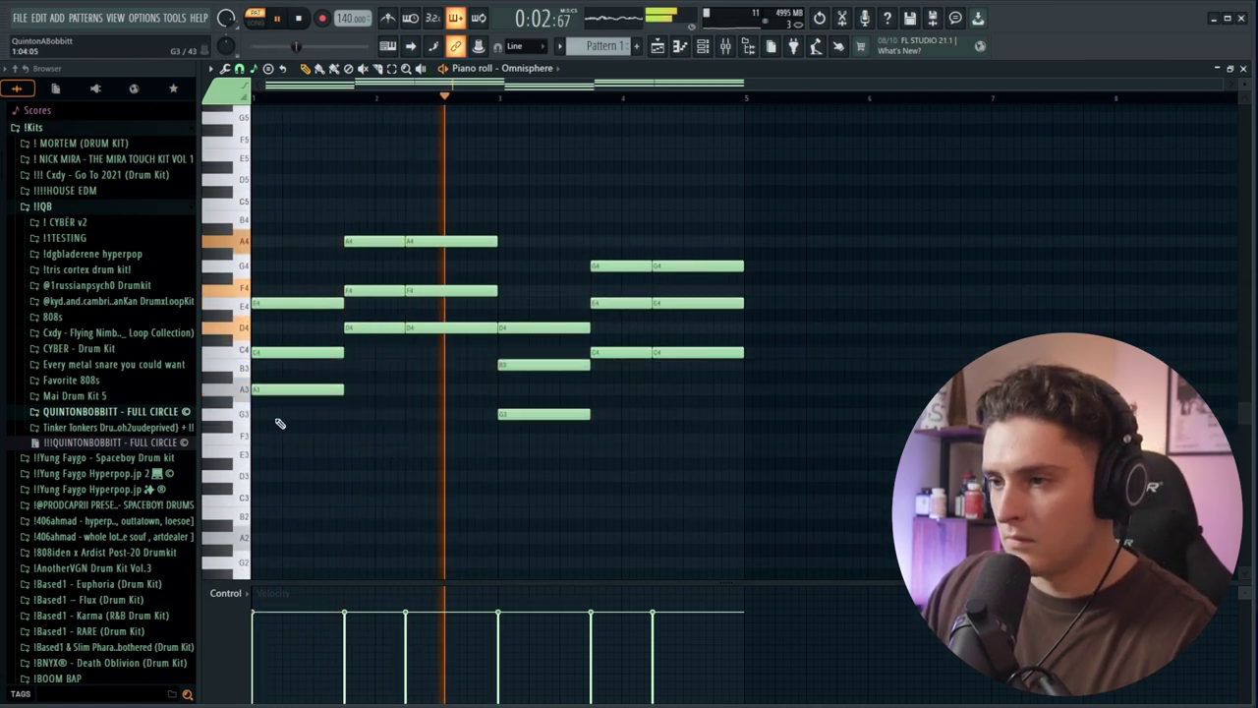
left_click_drag(281, 423, 431, 315)
left_click_drag(505, 466, 675, 352)
key("ctrl+c")
key("ctrl+v")
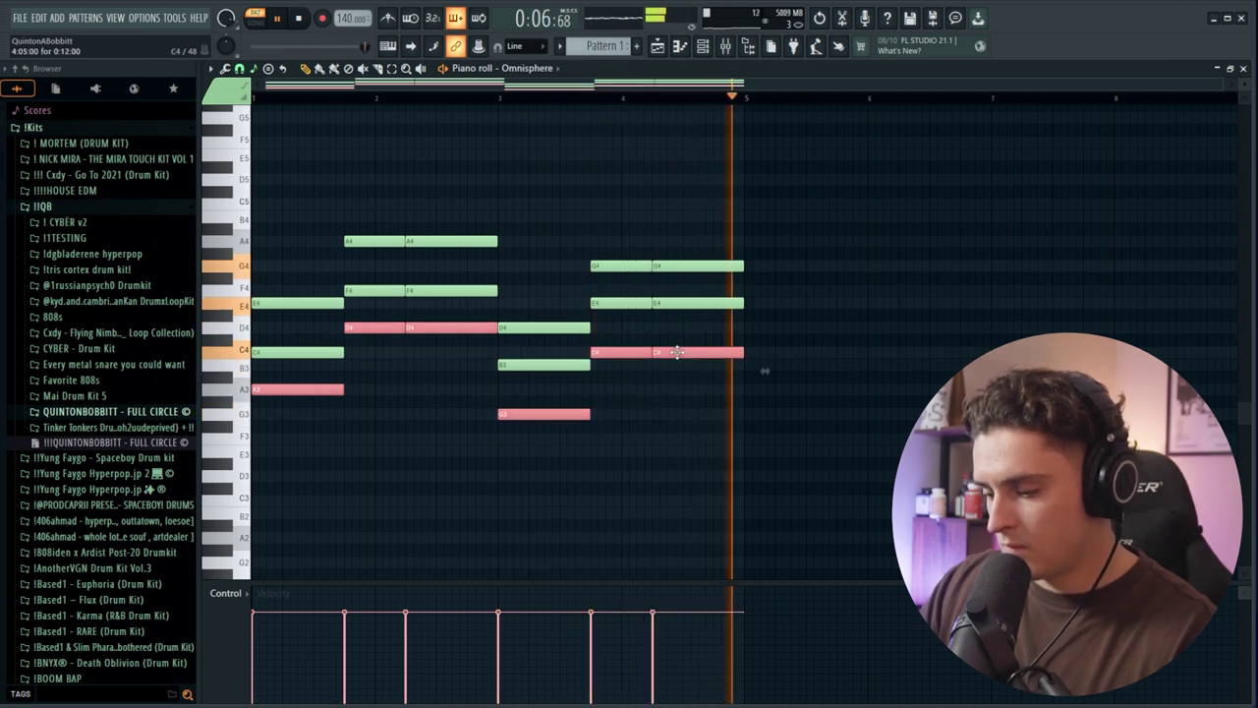
key("ctrl+Down")
left_click(694, 453, "ctrl")
scroll(695, 453, "down", 2)
- Remove the low A2 from the first chord, restore it, and play the progression back
right_click(318, 462)
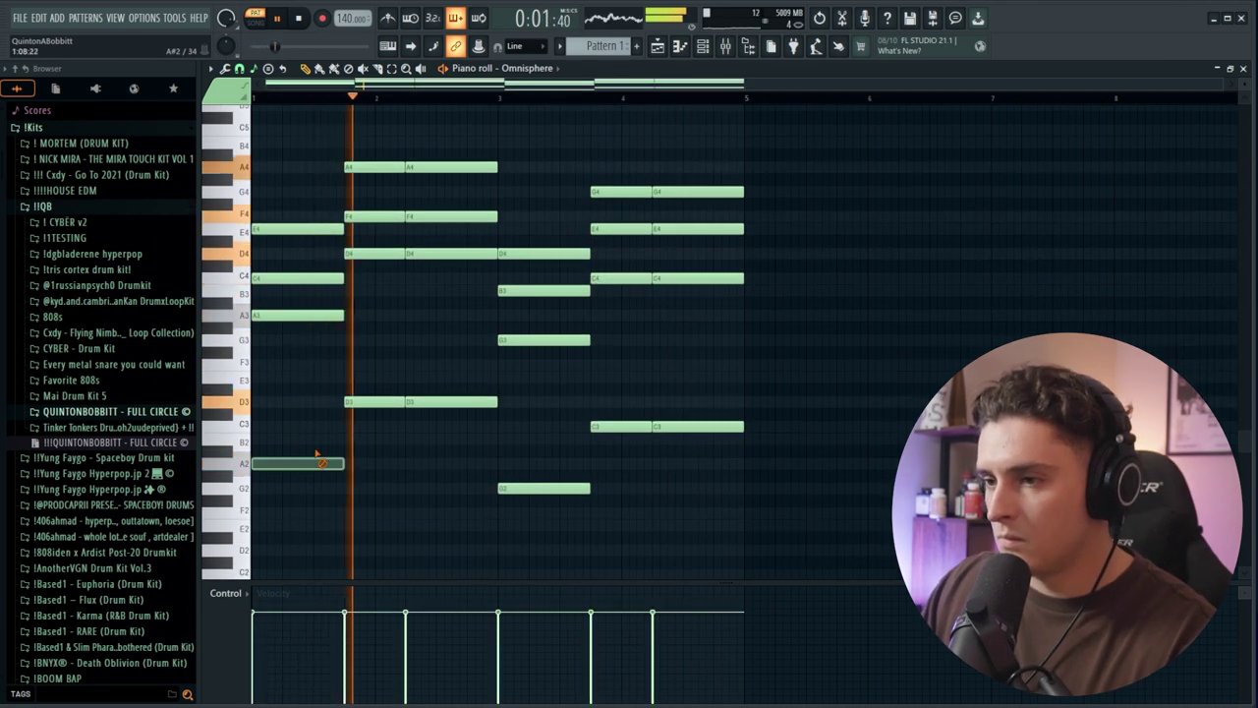
key("space")
key("ctrl+z")
key("space")
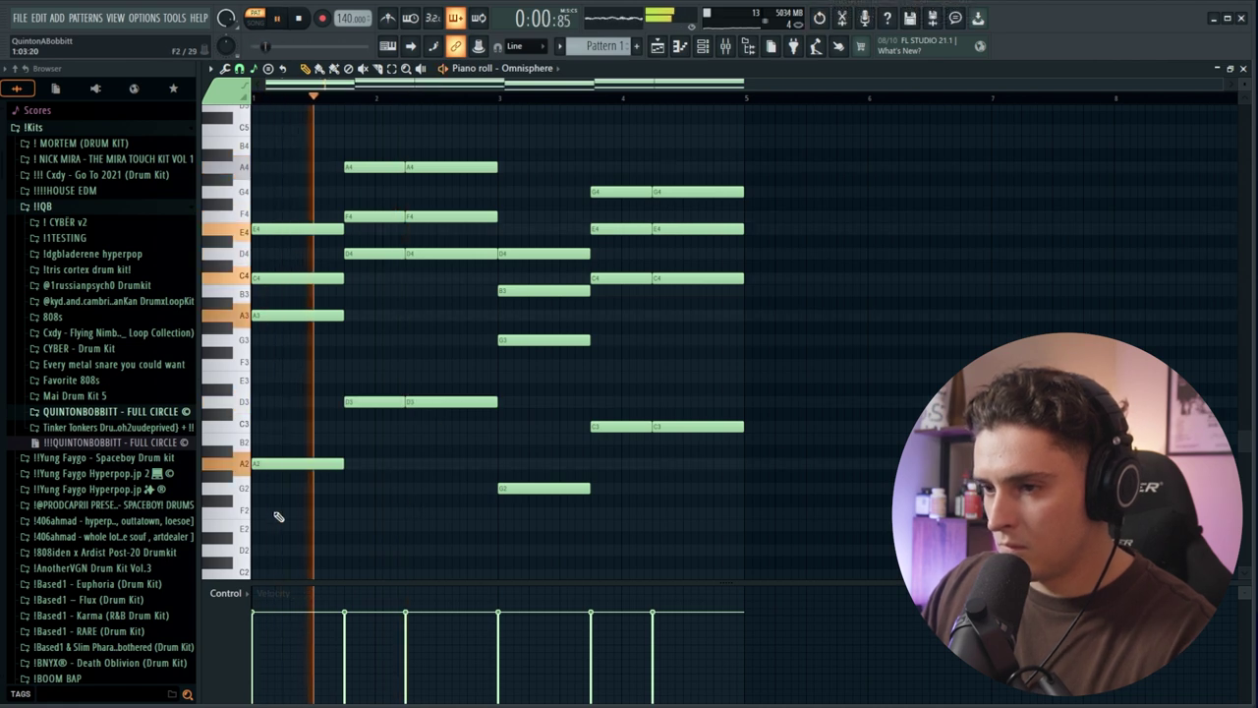
key("space")
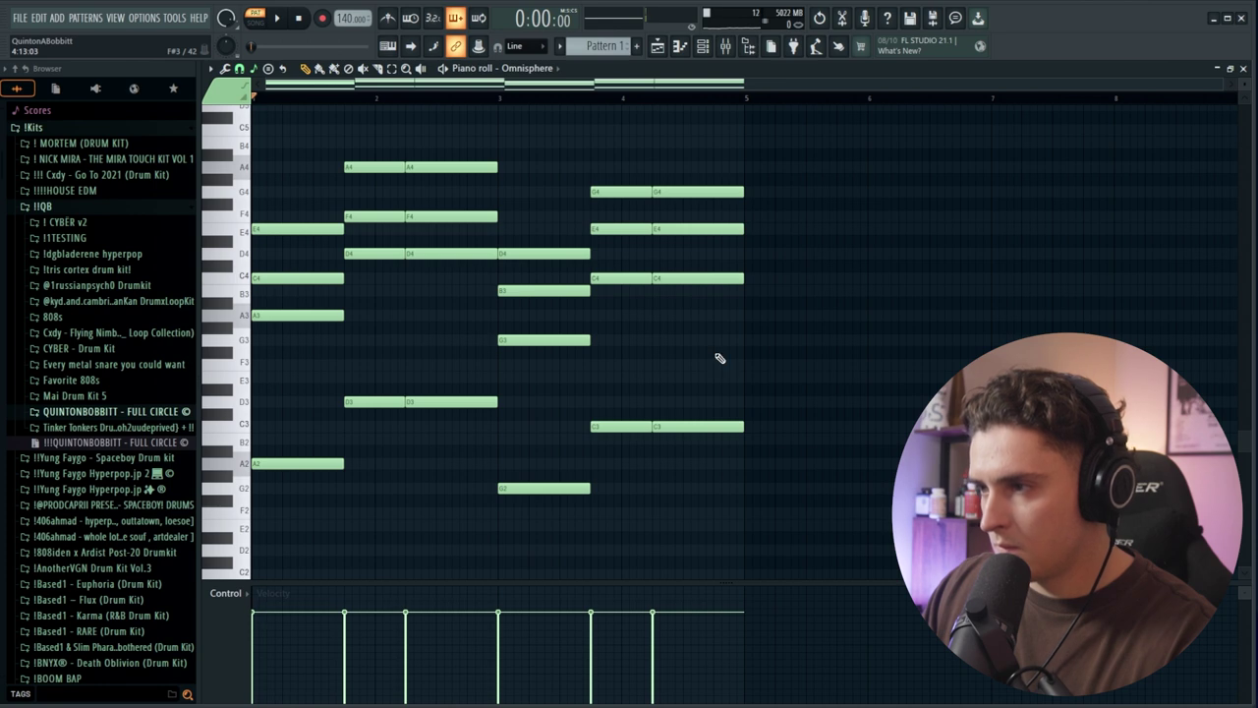
- Slice the last chord one beat before bar 5 and change that slice to E3, E4, G4 and B4
key("space")
scroll(718, 362, "up", 1)
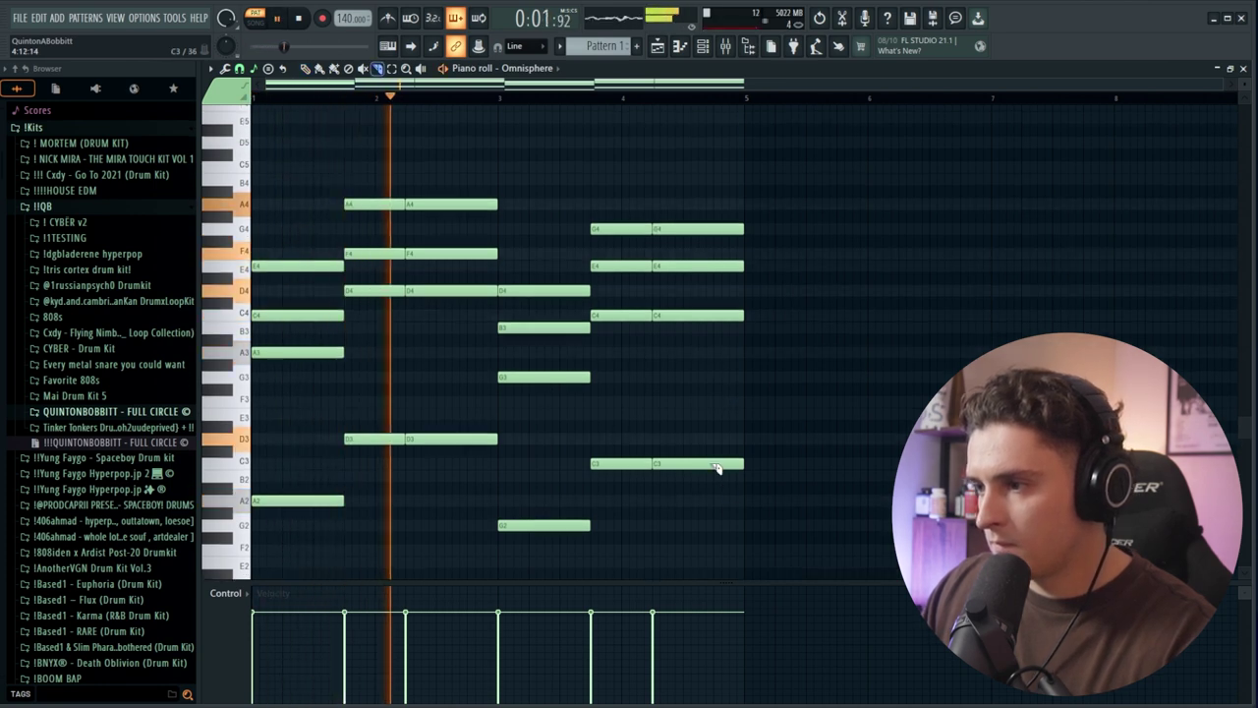
left_click_drag(717, 467, 717, 216)
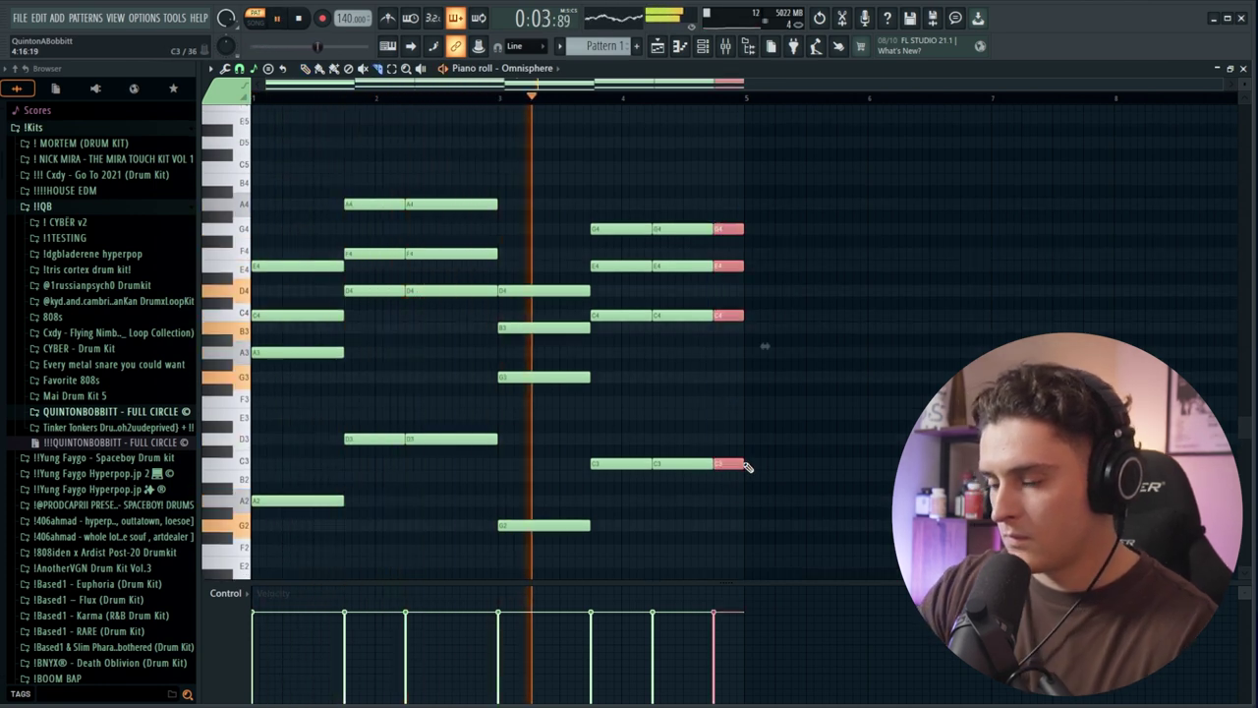
key("Up")
key("Up")
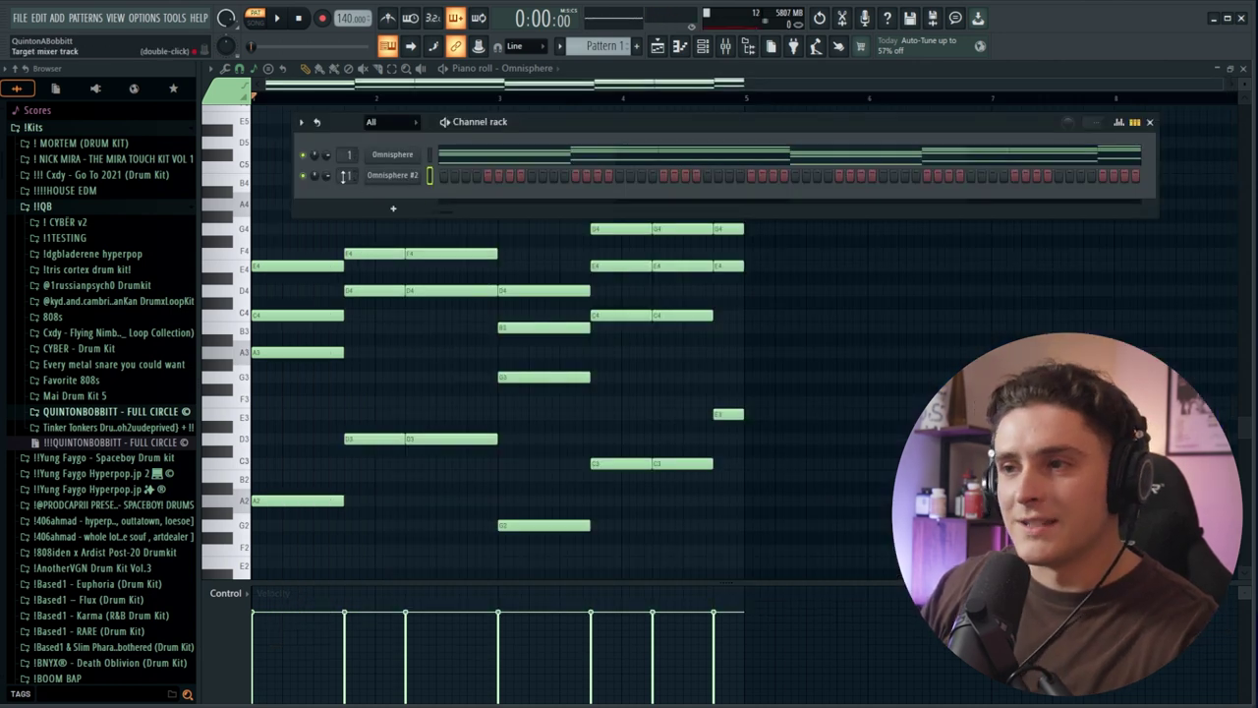
- Draft a single-note melody over the chords on Omnisphere #2, starting with E4, F4 and A4
right_click(392, 179)
left_click(454, 179)
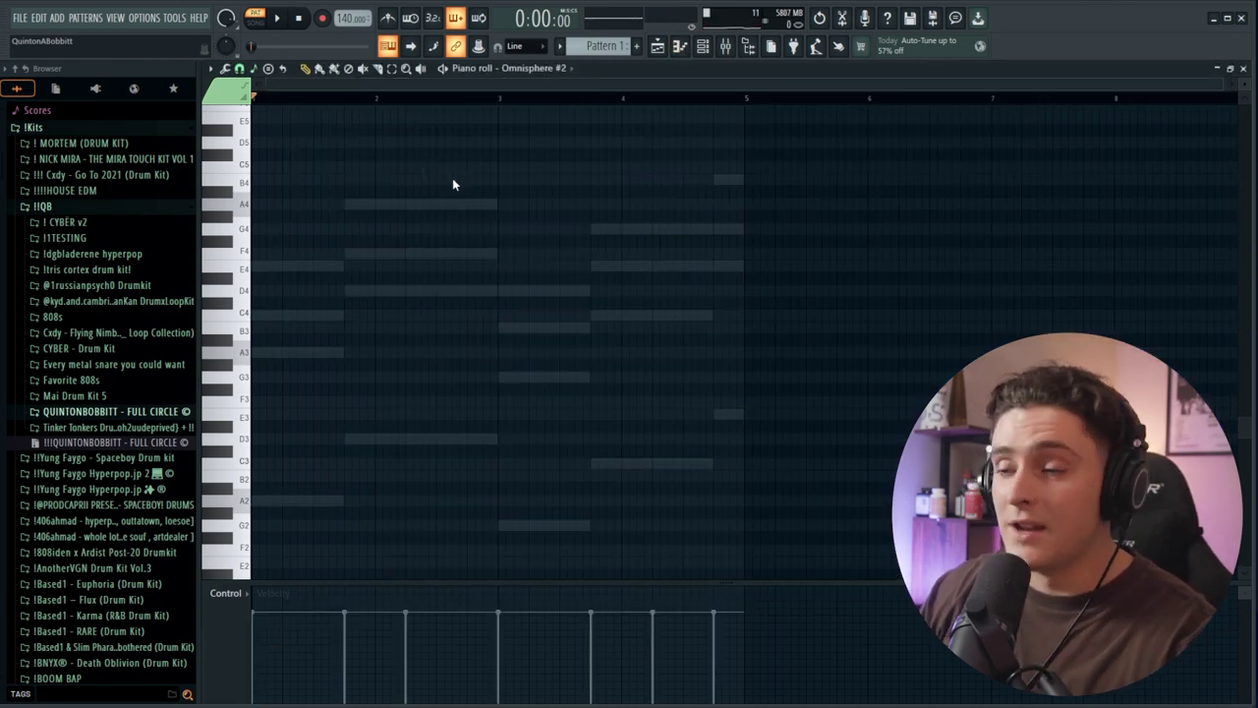
left_click(238, 69)
left_click(257, 210)
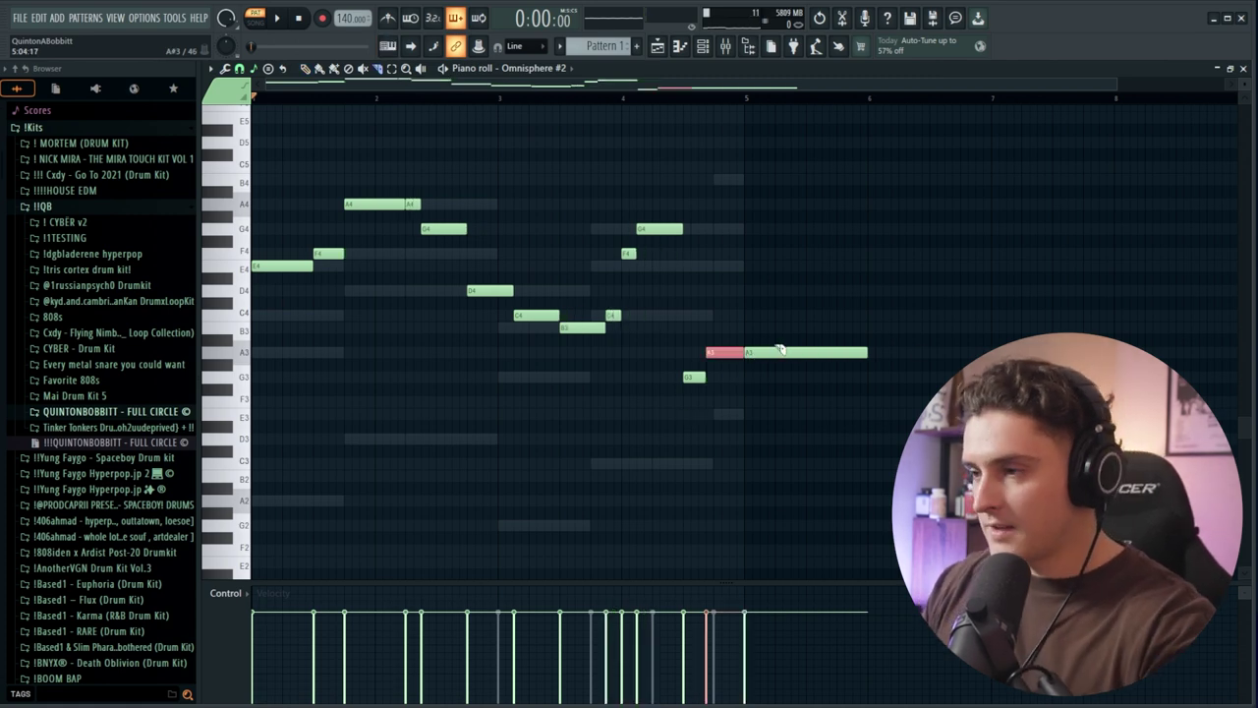
- Delete the extra A3 in bar 5 and refine the melody with a short C5 in bar 2, G4 at bar 3 and a closing C4
key("p")
right_click(798, 352)
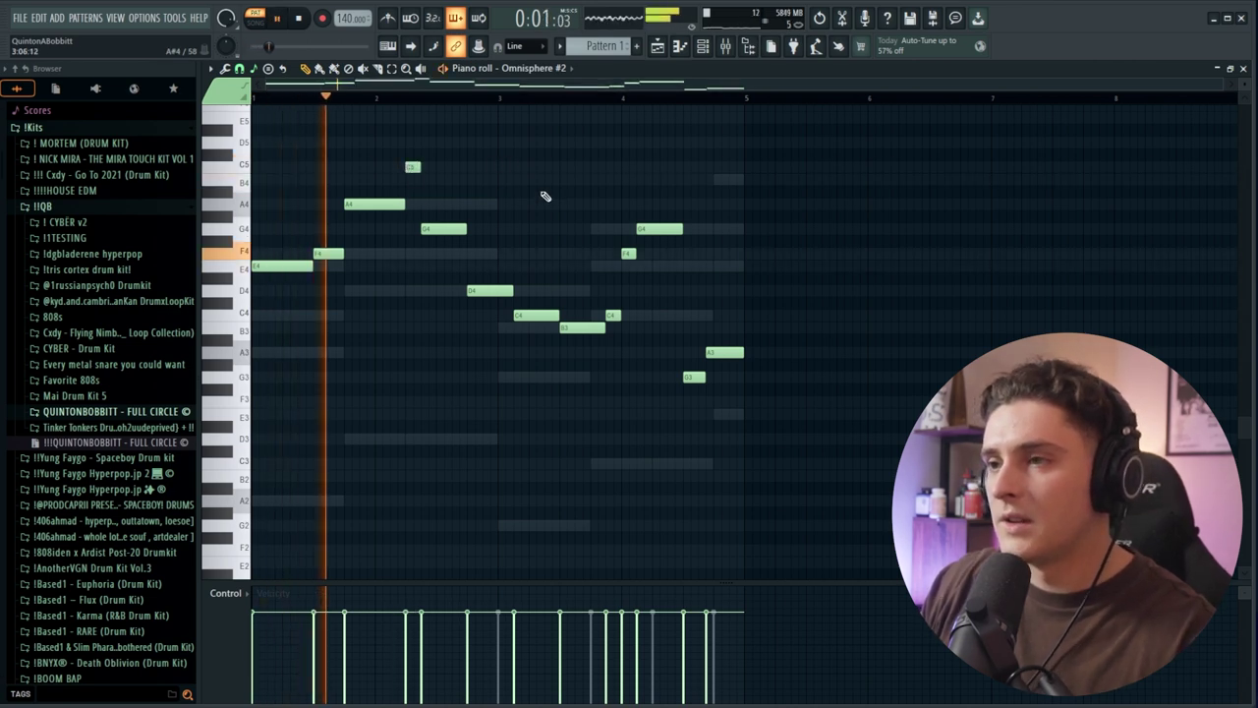
key("F6")
key("F6")
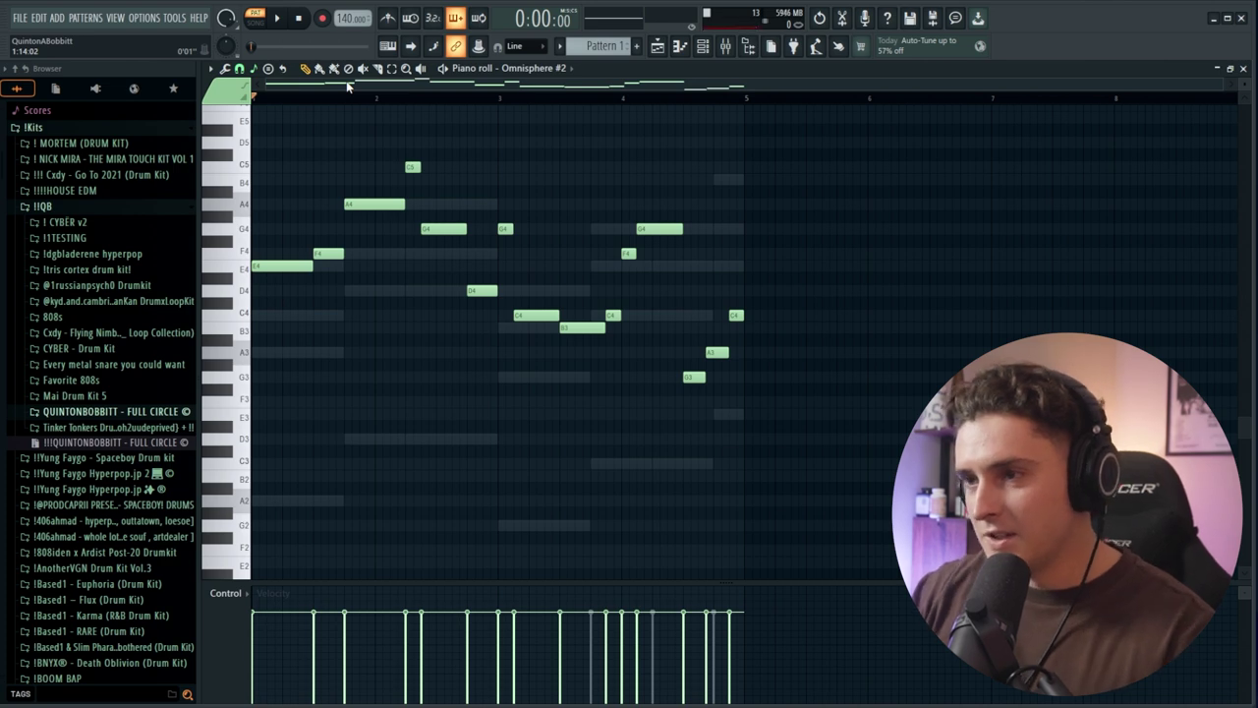
- Transpose the entire melody down three scale steps to start on B3 and play it against the chords
key("ctrl+a")
key("shift+Down")
key("shift+Down")
key("shift+Down")
key("shift+Down")
key("shift+Down")
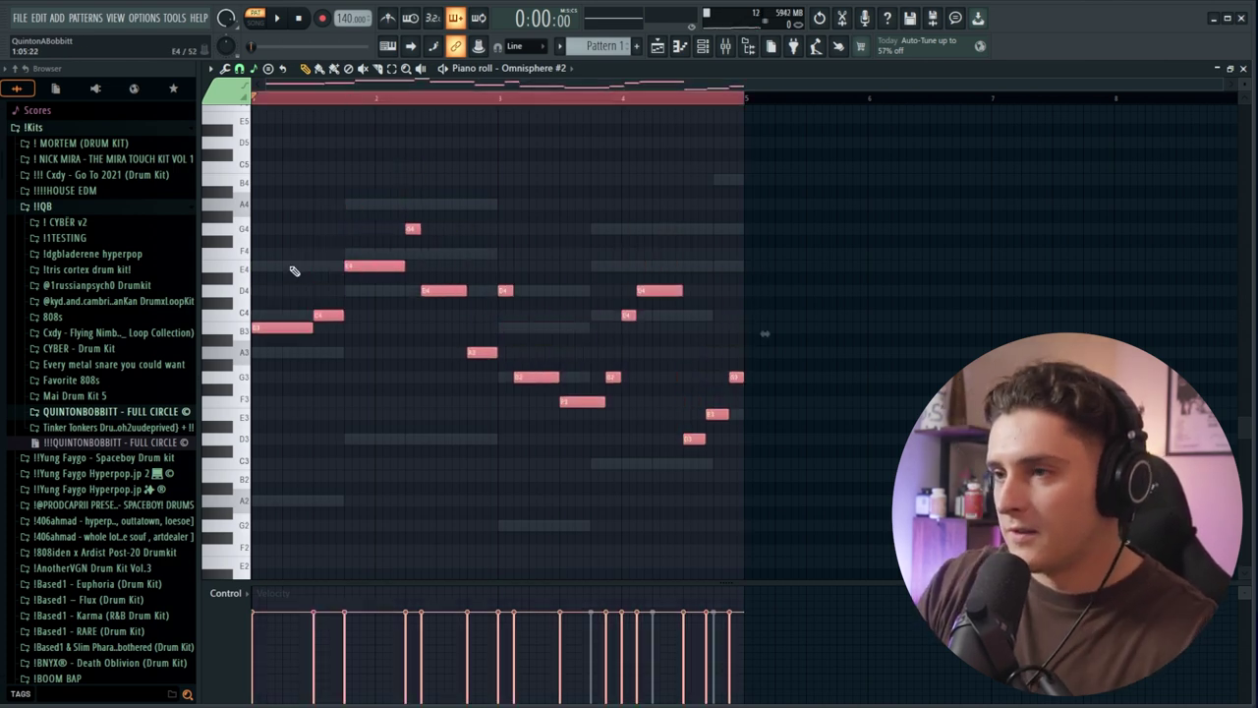
key("space")
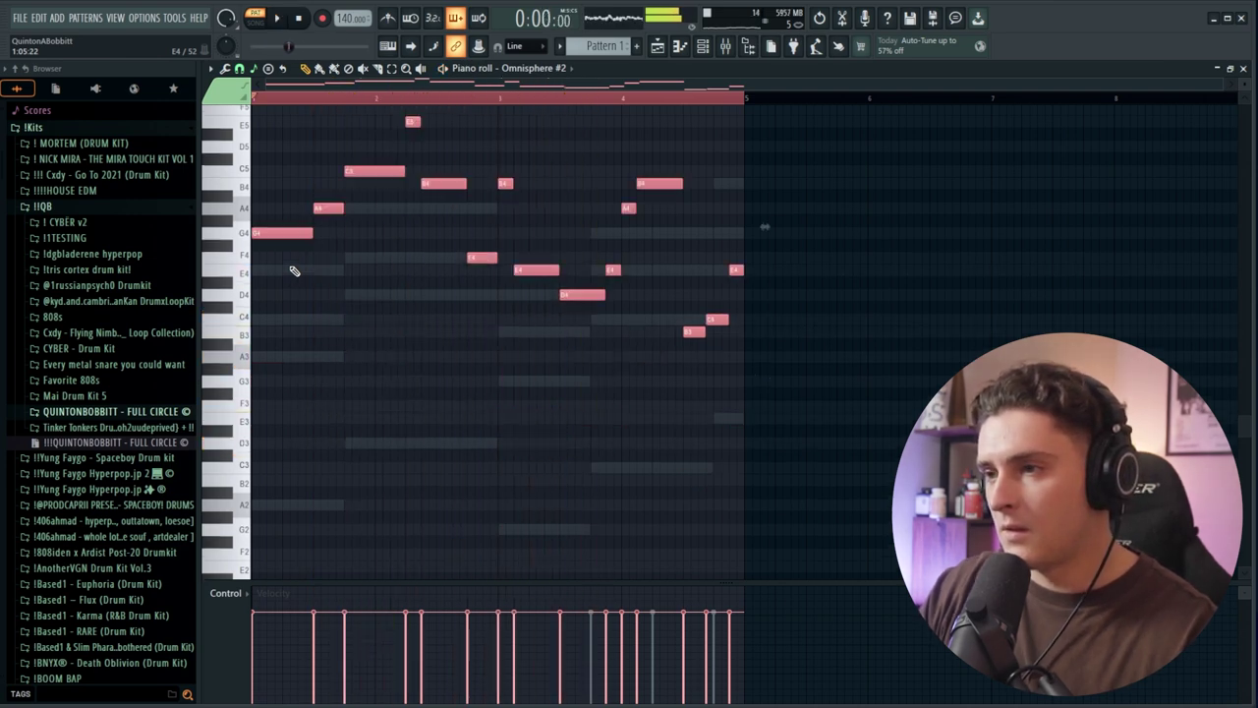
- Audition the melody two scale steps above its original pitch, starting on G4, and return it to start on E4
key("space")
right_click(363, 324)
scroll(374, 338, "up", 2)
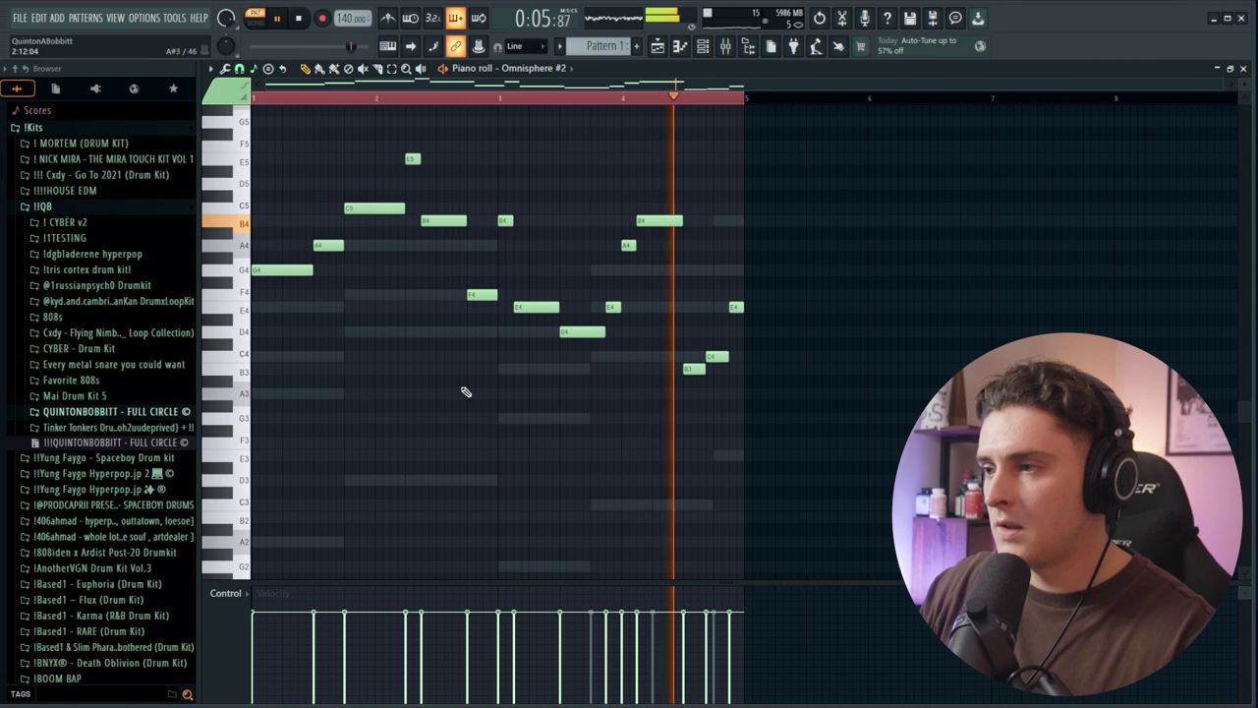
key("space")
scroll(538, 398, "up", 2)
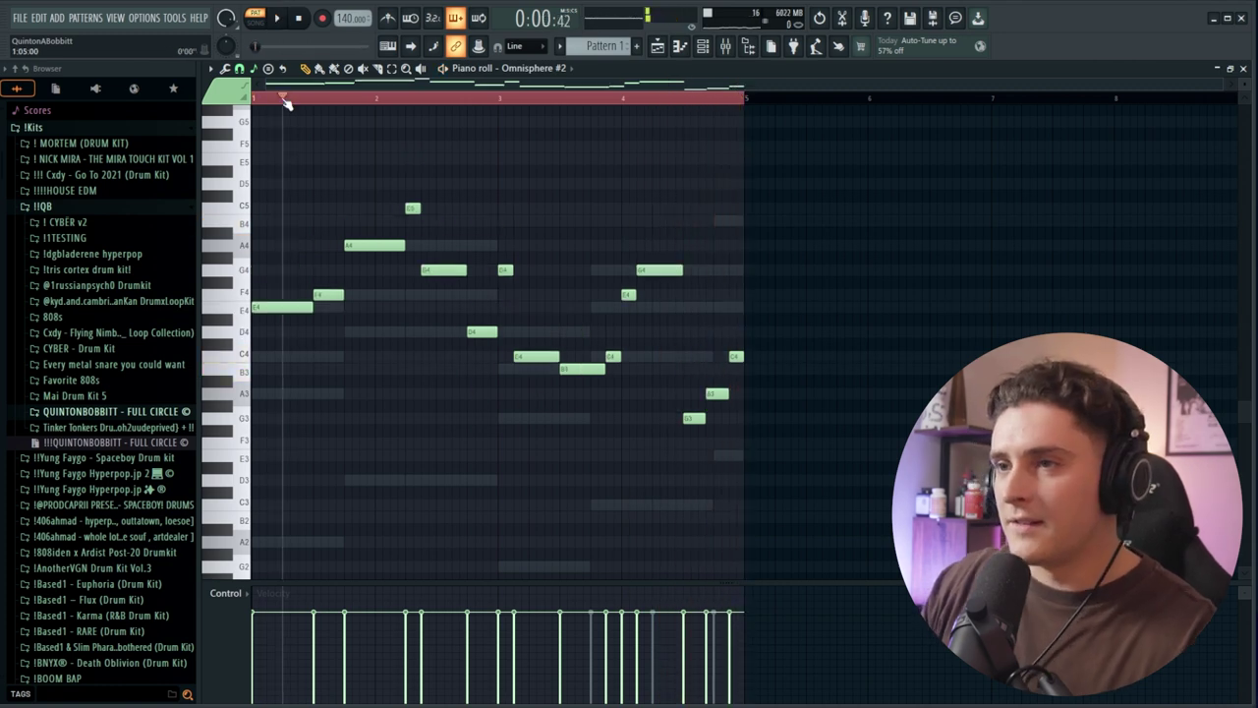
key("space")
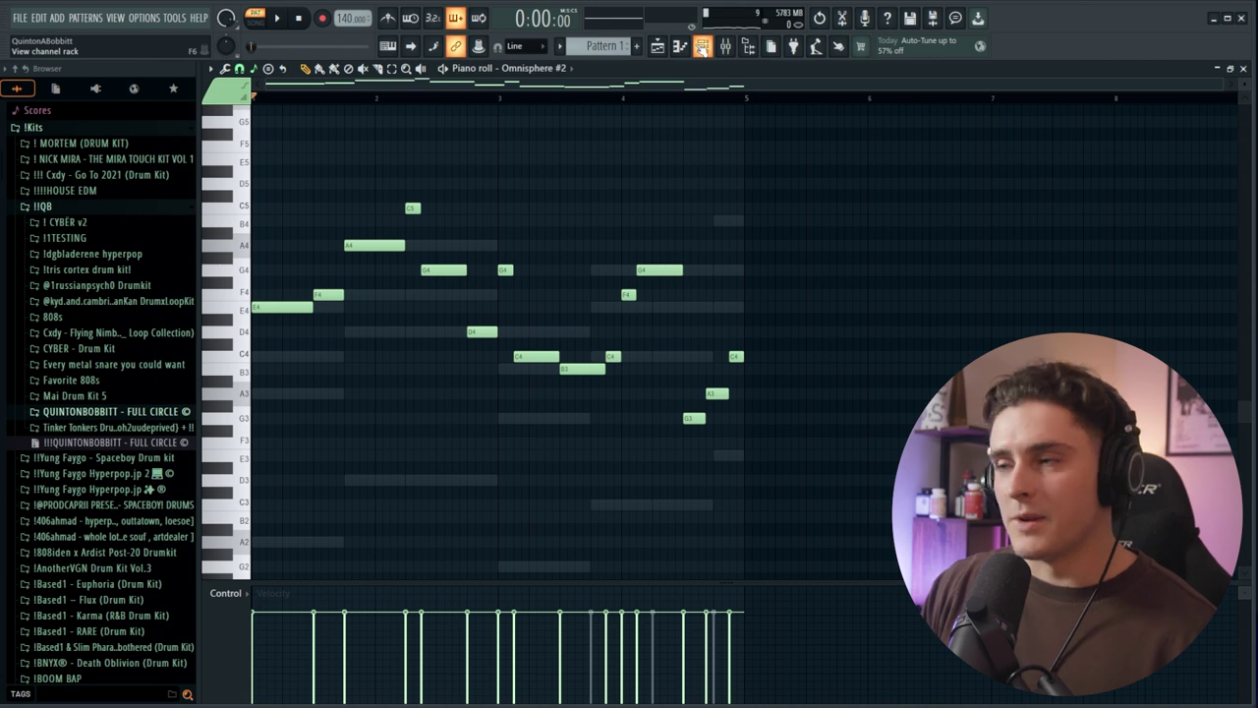
- Show the channel rack and preview synth - gravity from the Synth folder of !CYBER - One Shots
left_click(702, 46)
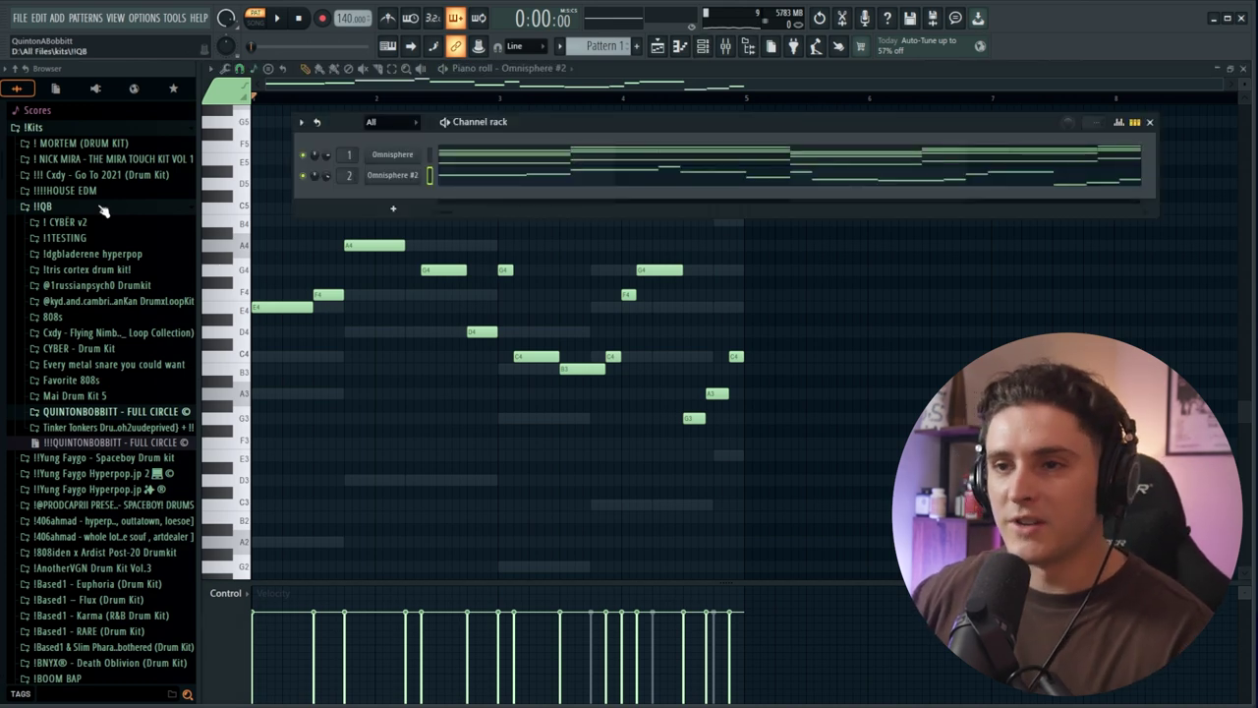
left_click(103, 211)
left_click(37, 127)
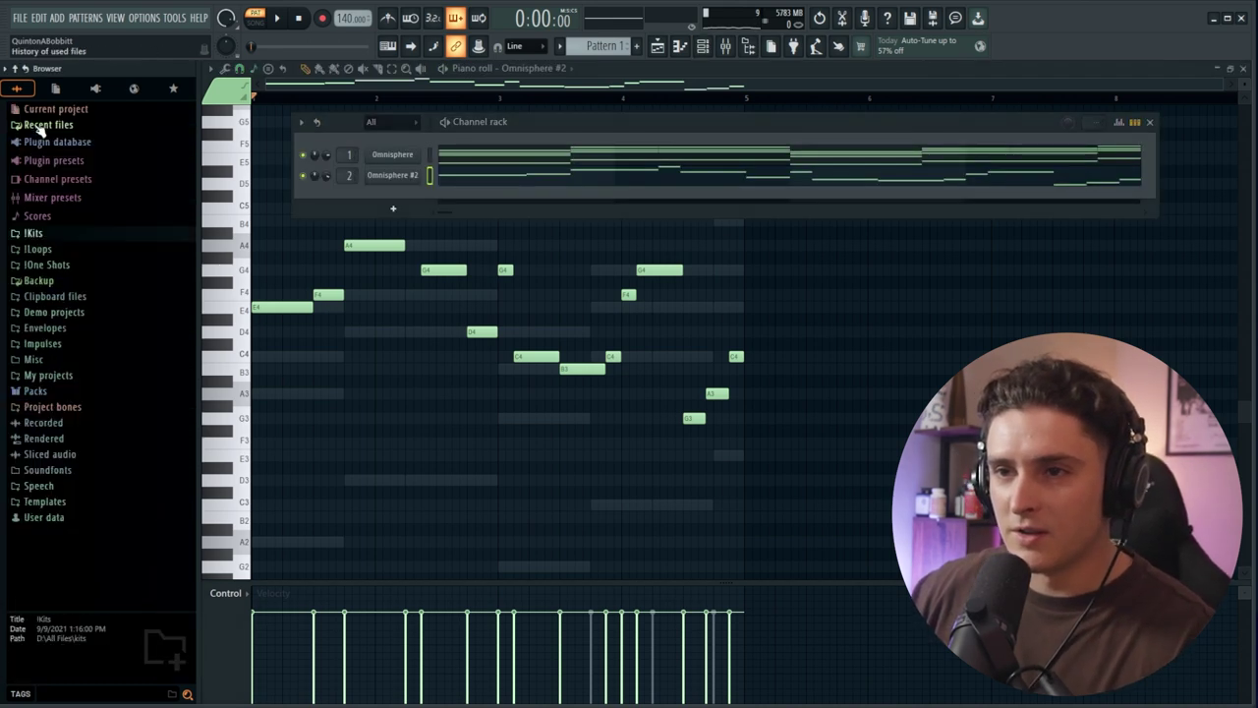
left_click(85, 268)
left_click(108, 282)
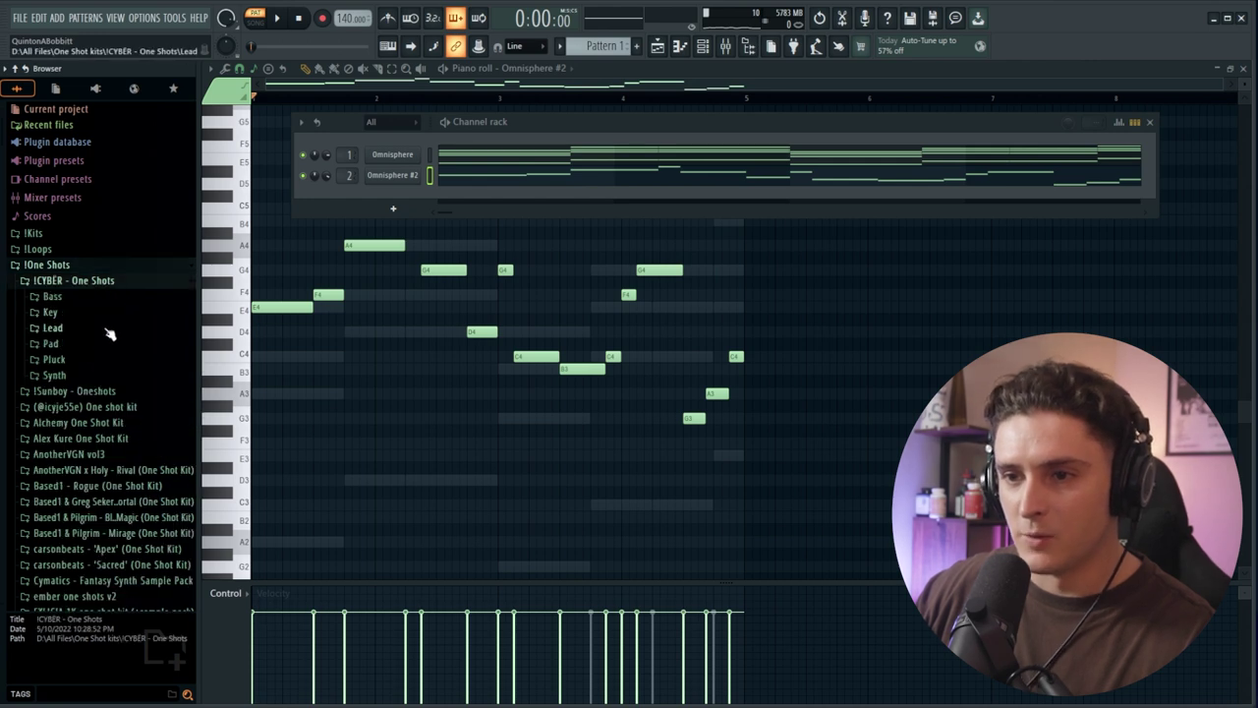
left_click(74, 376)
left_click(88, 434)
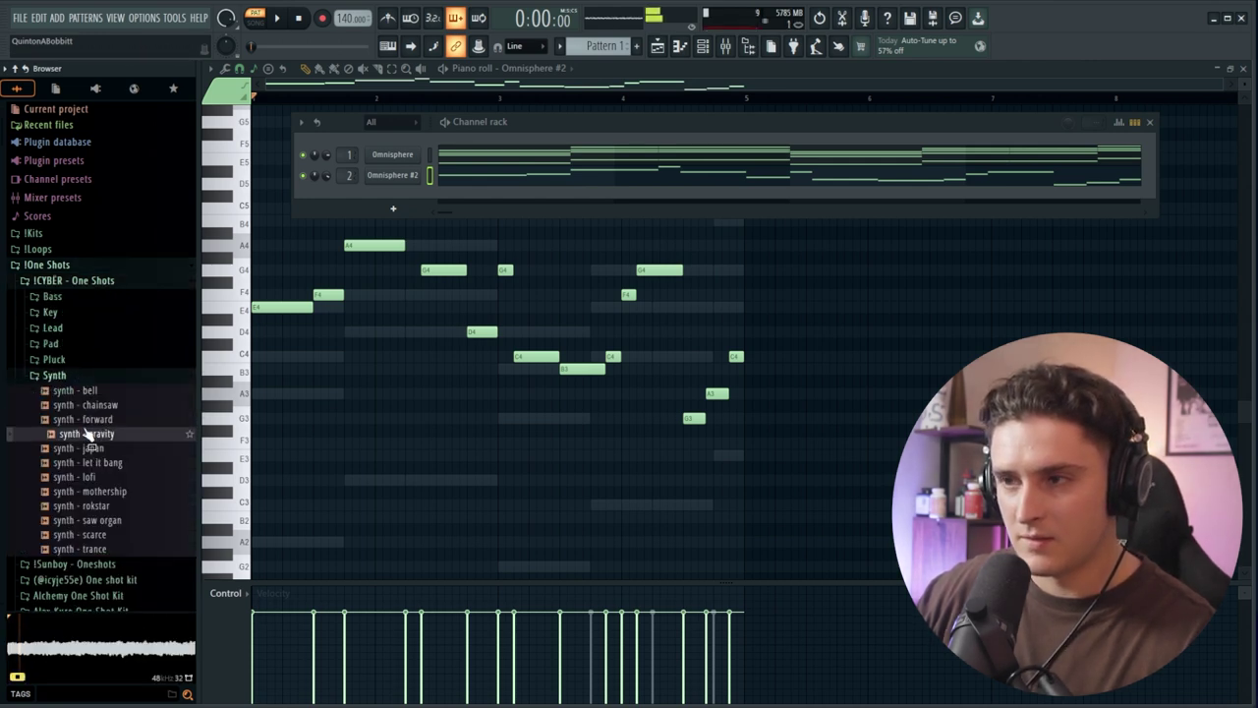
- Add synth - forward as a new channel and enable its volume envelope with a 21% release time
left_click_drag(89, 421, 393, 205)
left_click(393, 204)
left_click(309, 210)
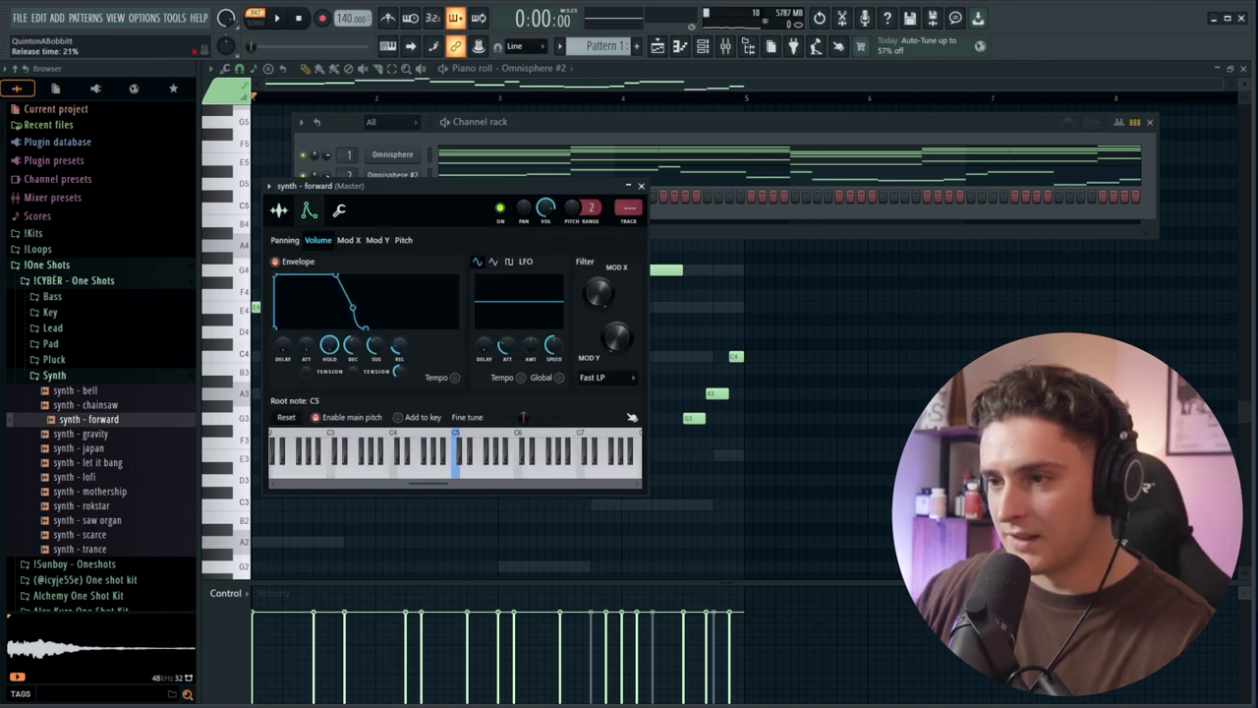
left_click(641, 186)
- Paste the Omnisphere chord notes into a soloed synth - forward channel and raise them one octave
right_click(395, 202)
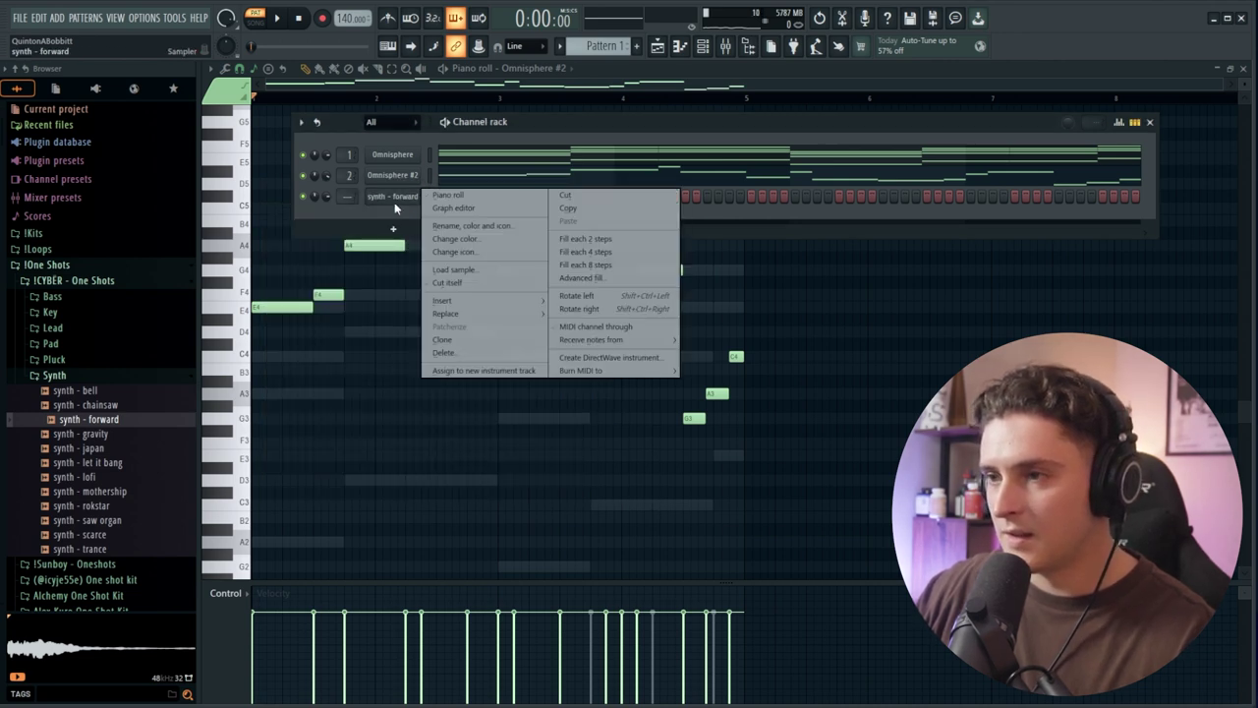
left_click(454, 287)
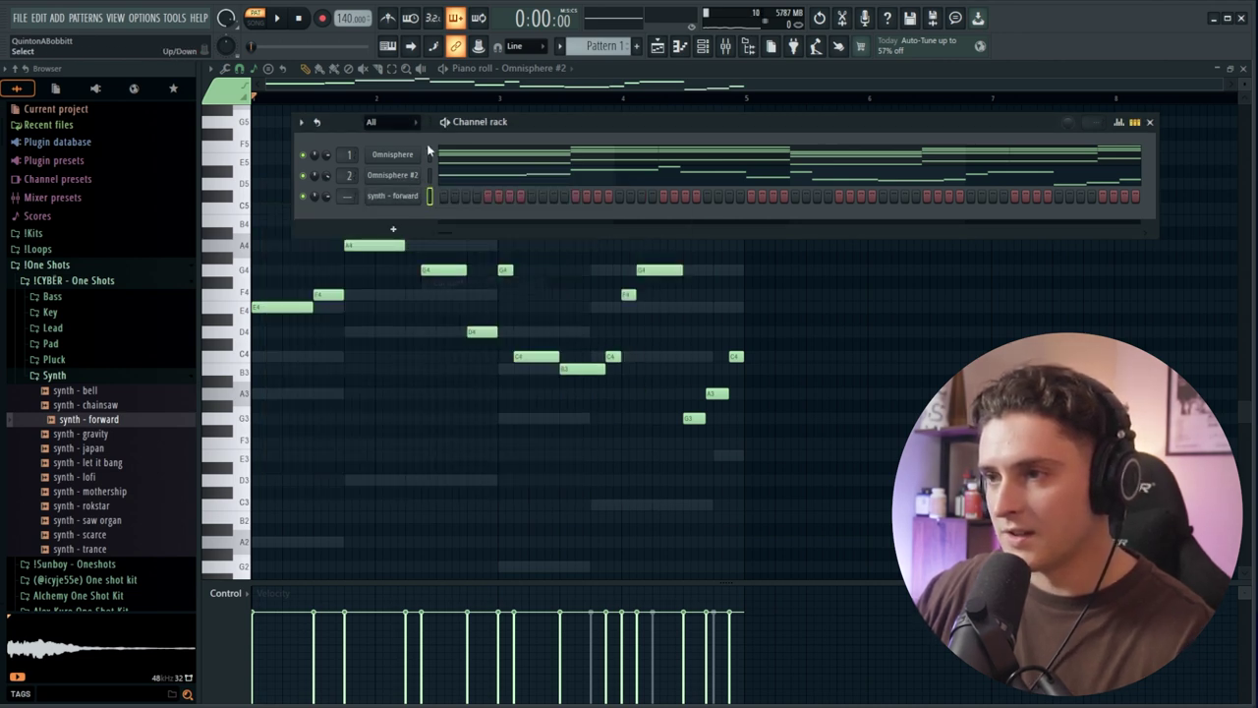
left_click(430, 196)
key("ctrl+v")
right_click(302, 198)
left_click(319, 207)
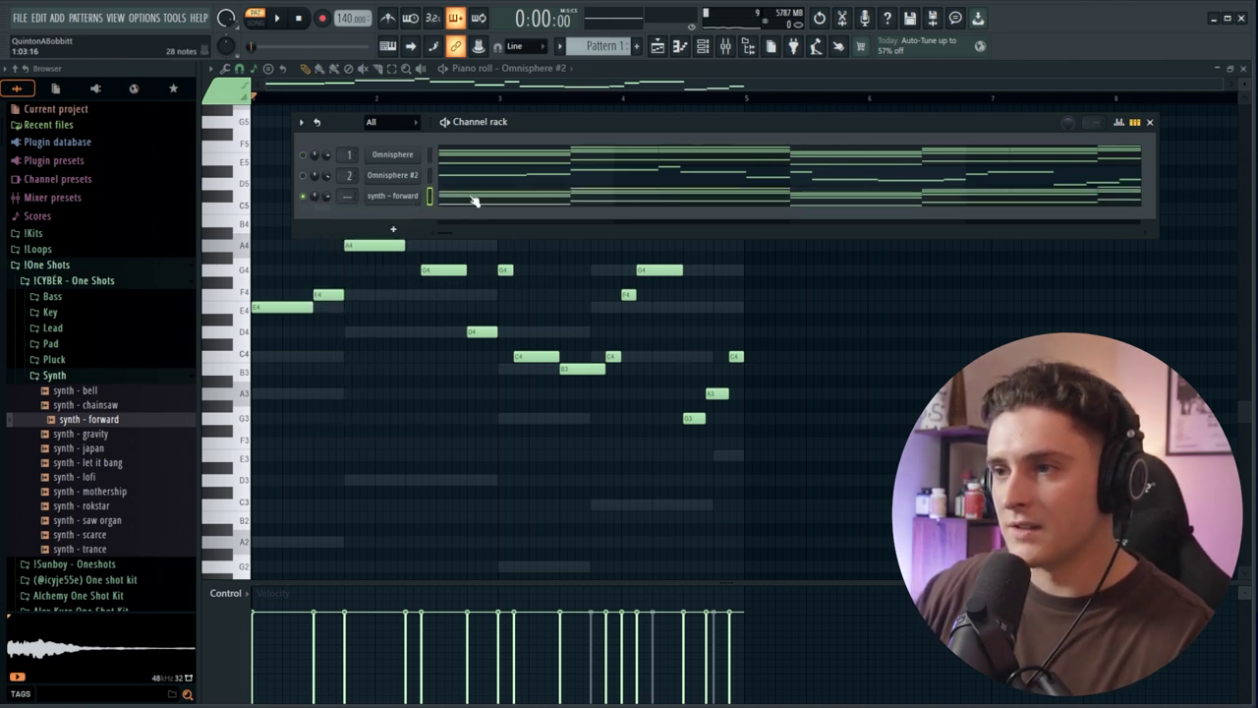
left_click(447, 196)
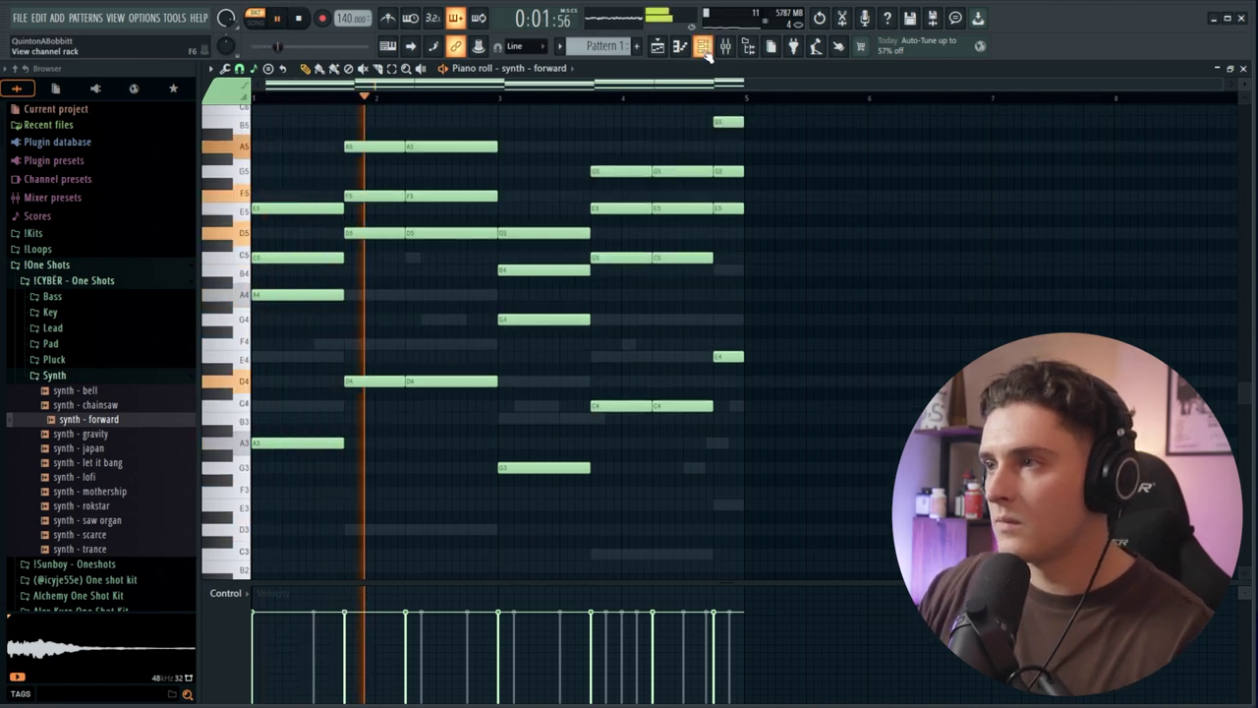
- Increase the release time of synth - forward's volume envelope to 46% while the chords play
key("F6")
left_click(392, 196)
left_click_drag(398, 361, 398, 336)
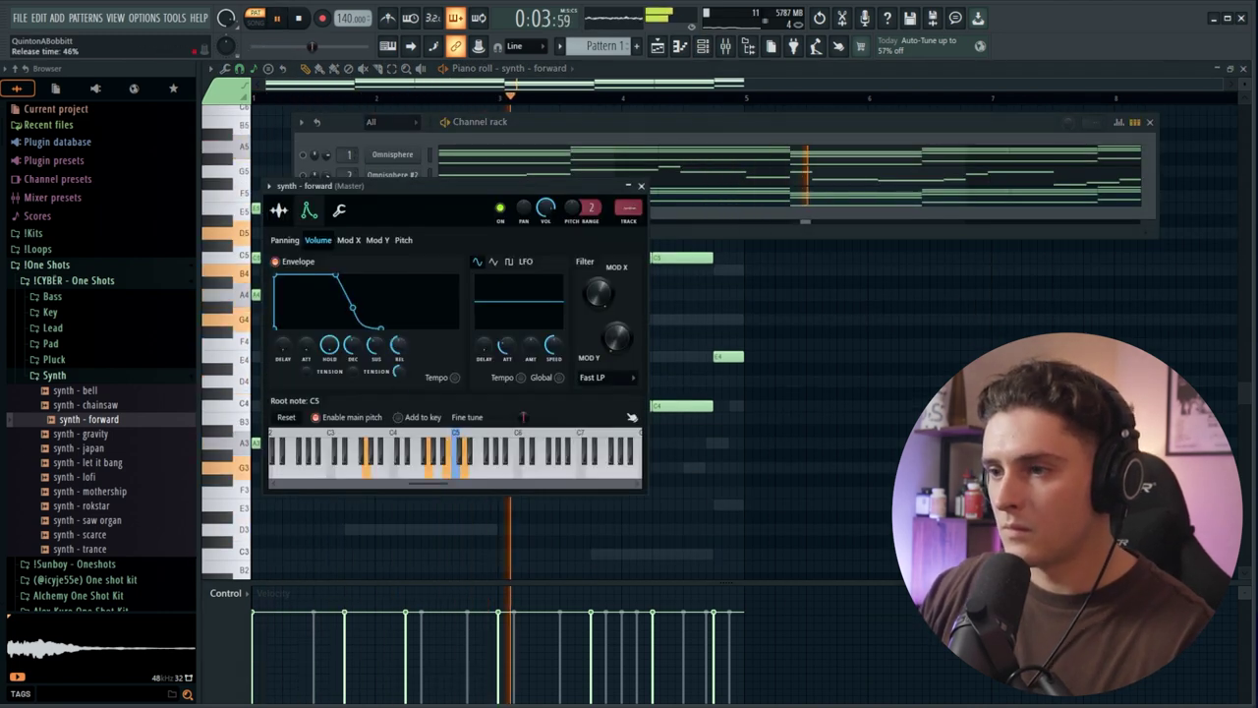
left_click(640, 186)
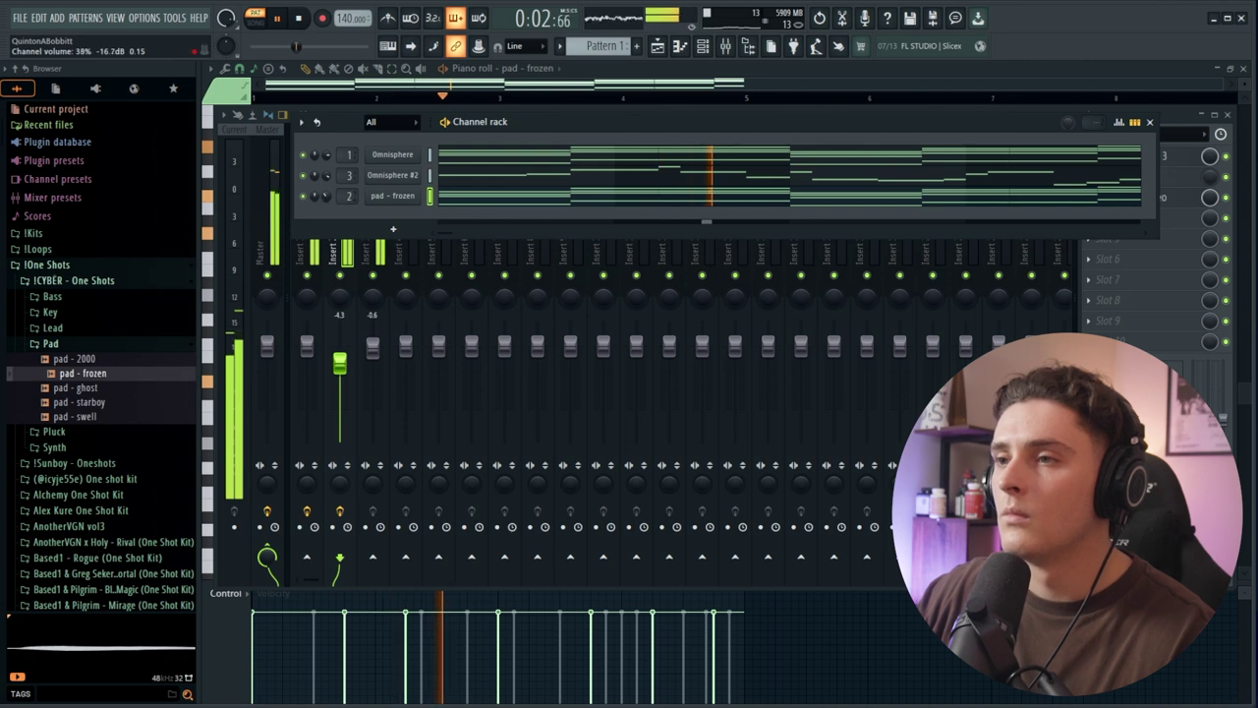
- Lower the pad - frozen channel volume to 26%, stop playback and hide the mixer
left_click_drag(324, 200, 325, 206)
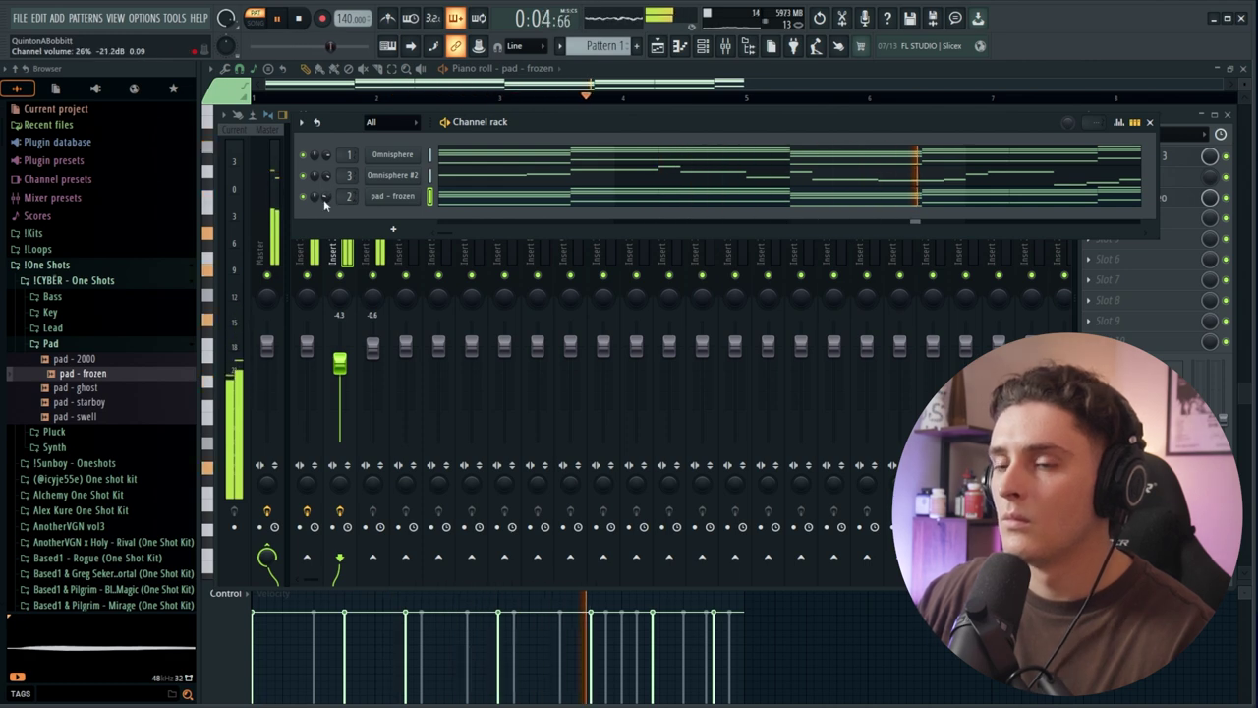
left_click(69, 346)
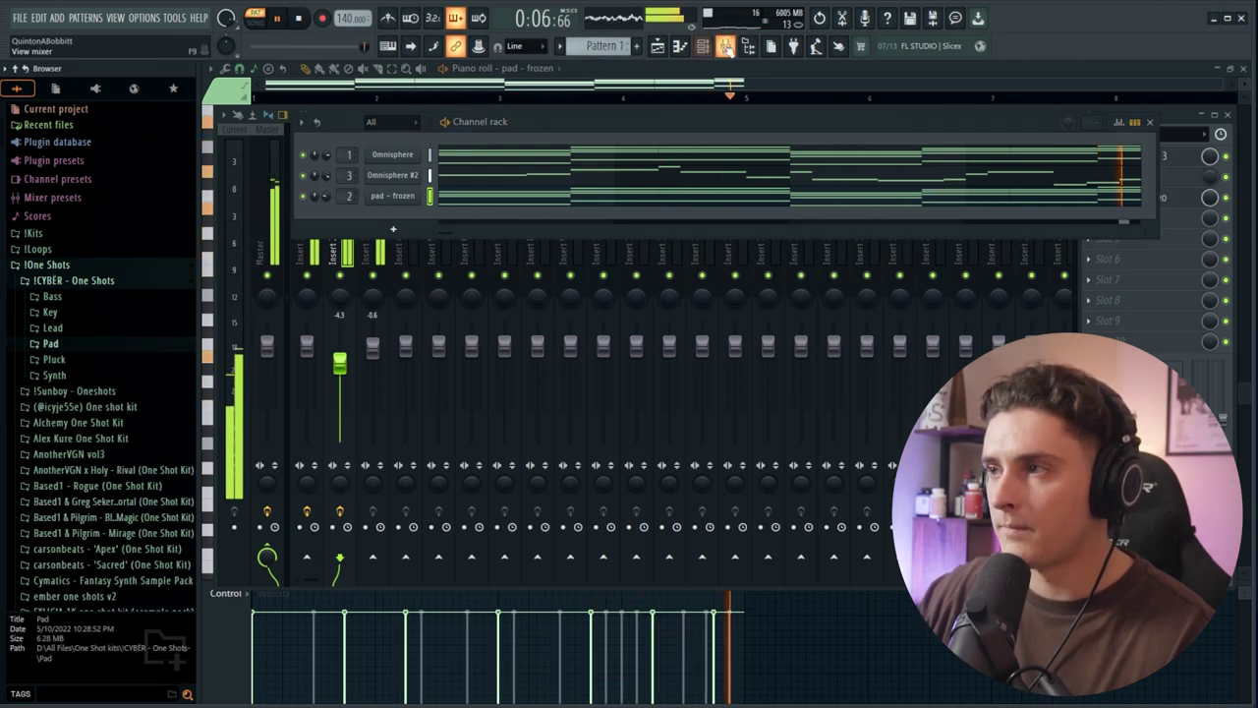
left_click(726, 46)
key("space")
left_click(725, 46)
- Preview bass - silence from the Bass one-shots and add it as a new channel
left_click(52, 296)
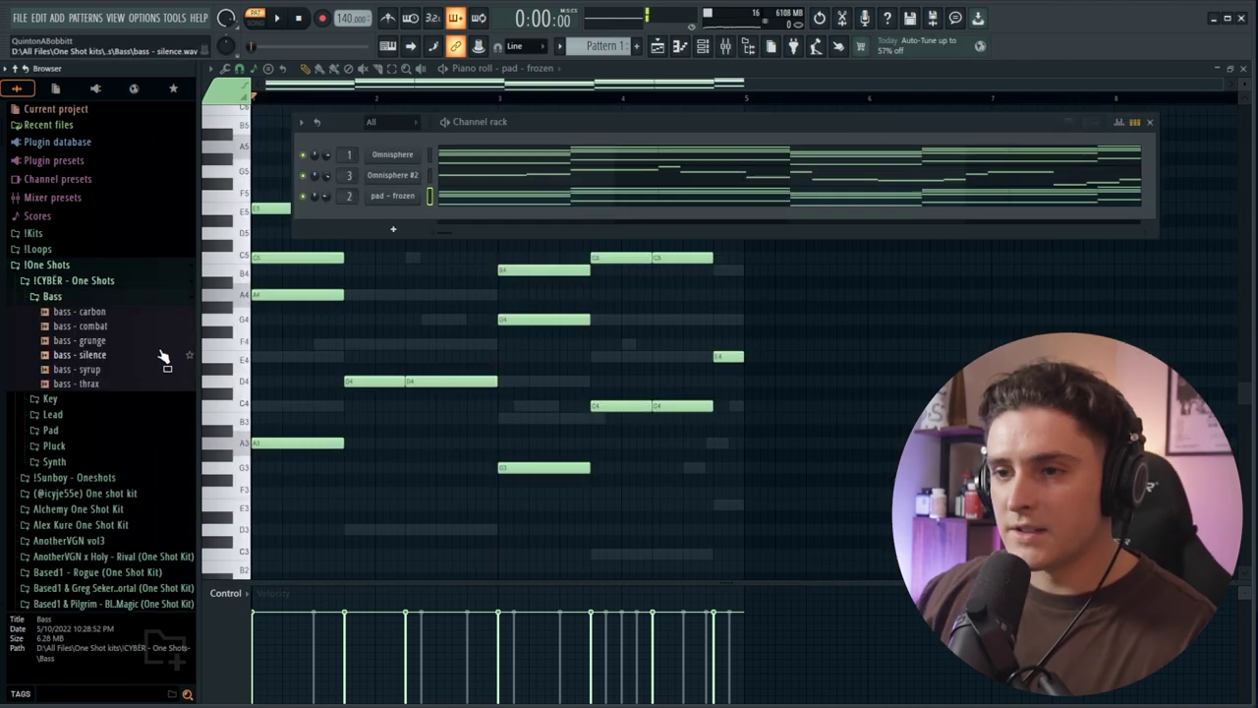
left_click(86, 356)
left_click_drag(390, 213, 329, 224)
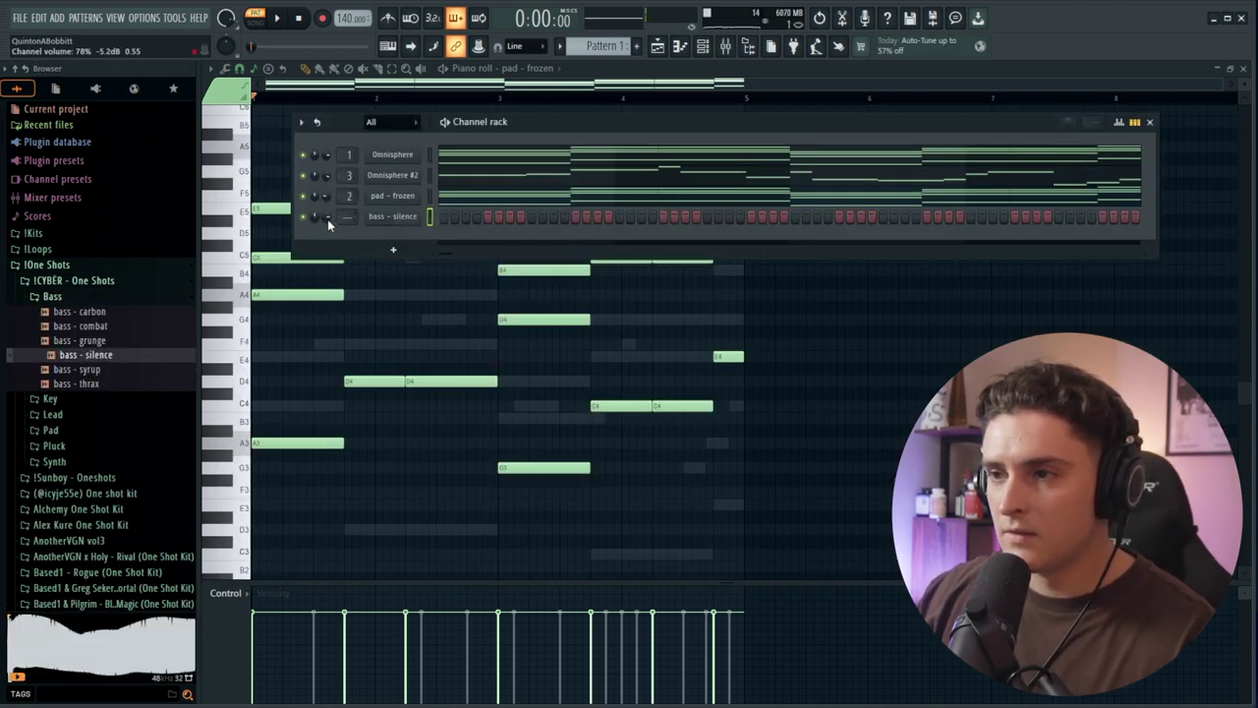
- Set the bass - silence channel to cut itself and enable its volume envelope with zero attack
right_click(375, 224)
left_click(466, 305)
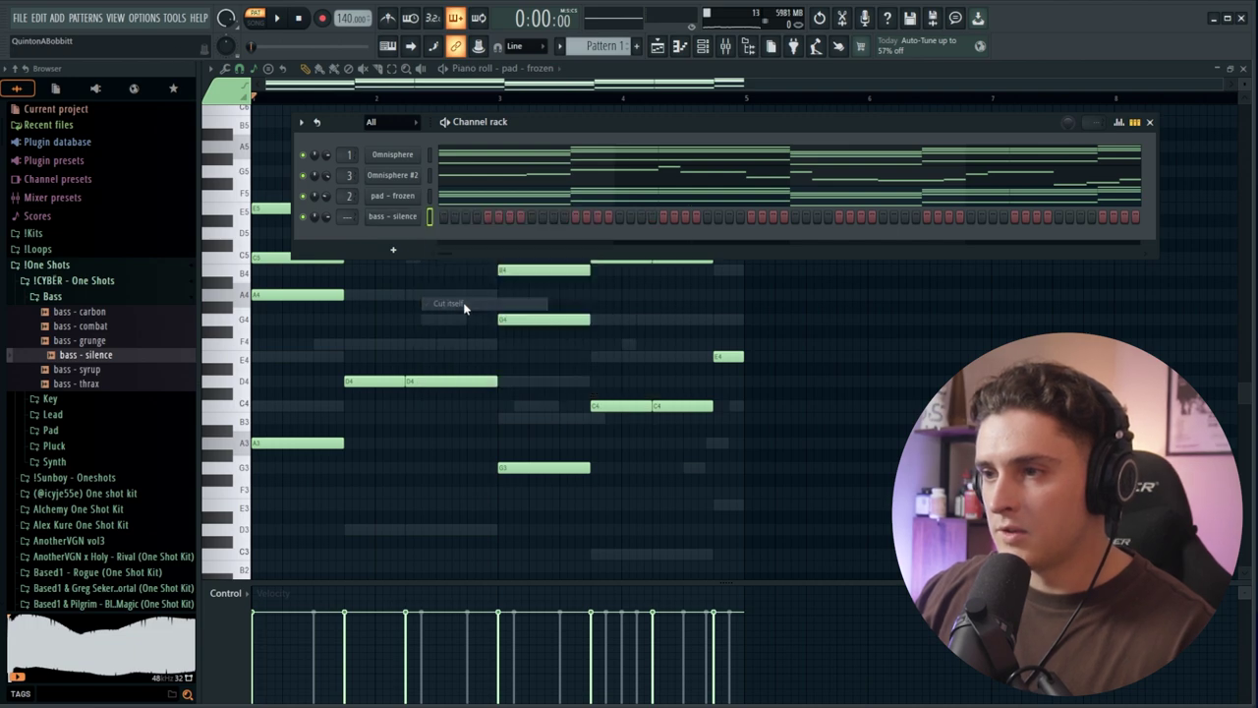
left_click(388, 216)
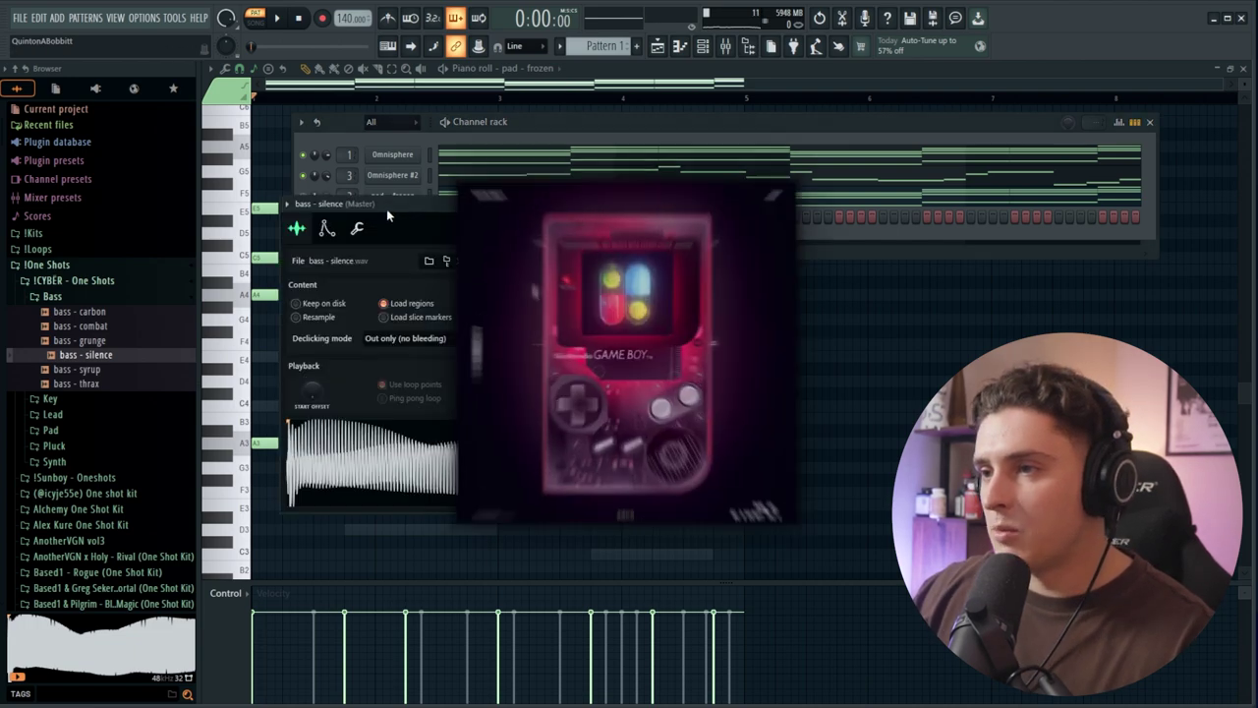
left_click_drag(322, 366, 322, 403)
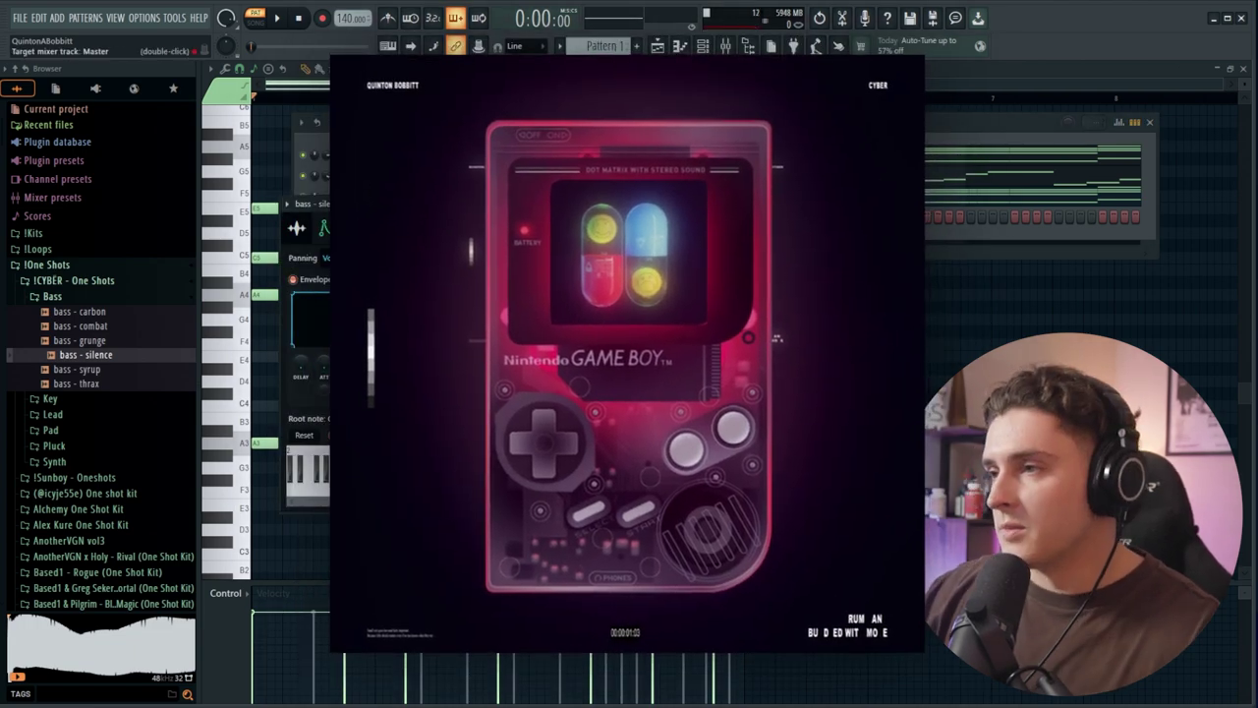
left_click(546, 205)
right_click(425, 212)
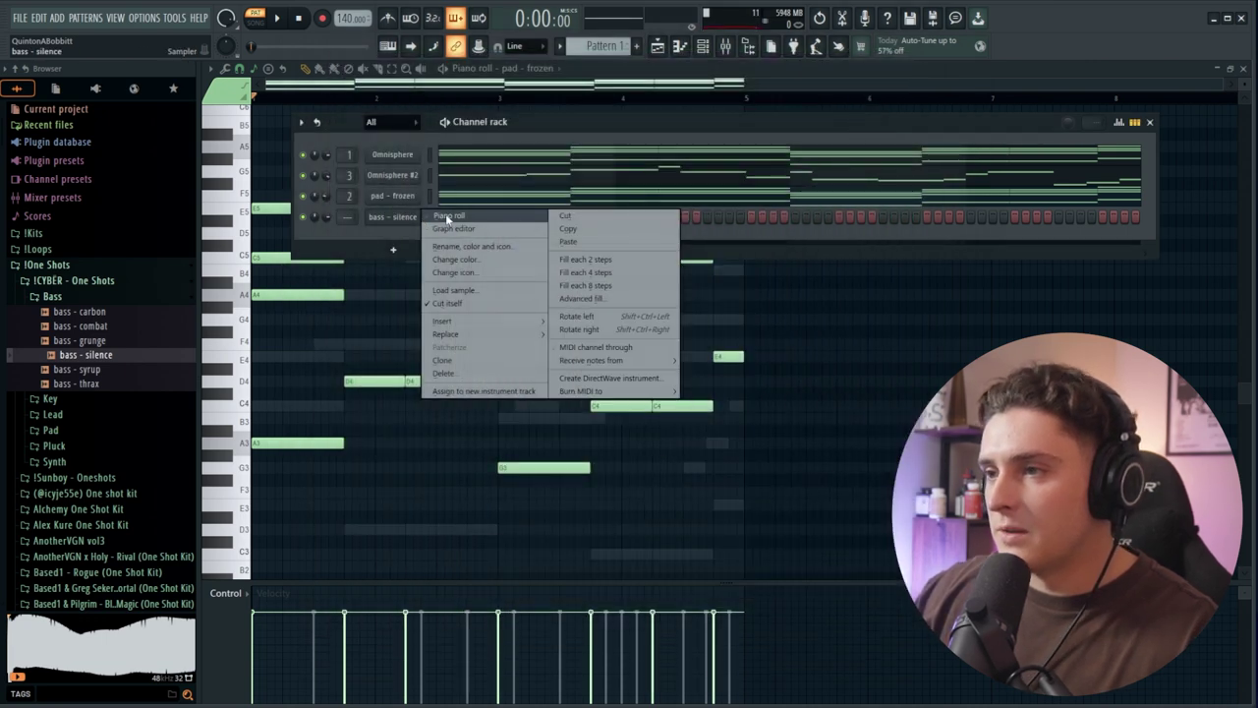
left_click(389, 233)
left_click(399, 218)
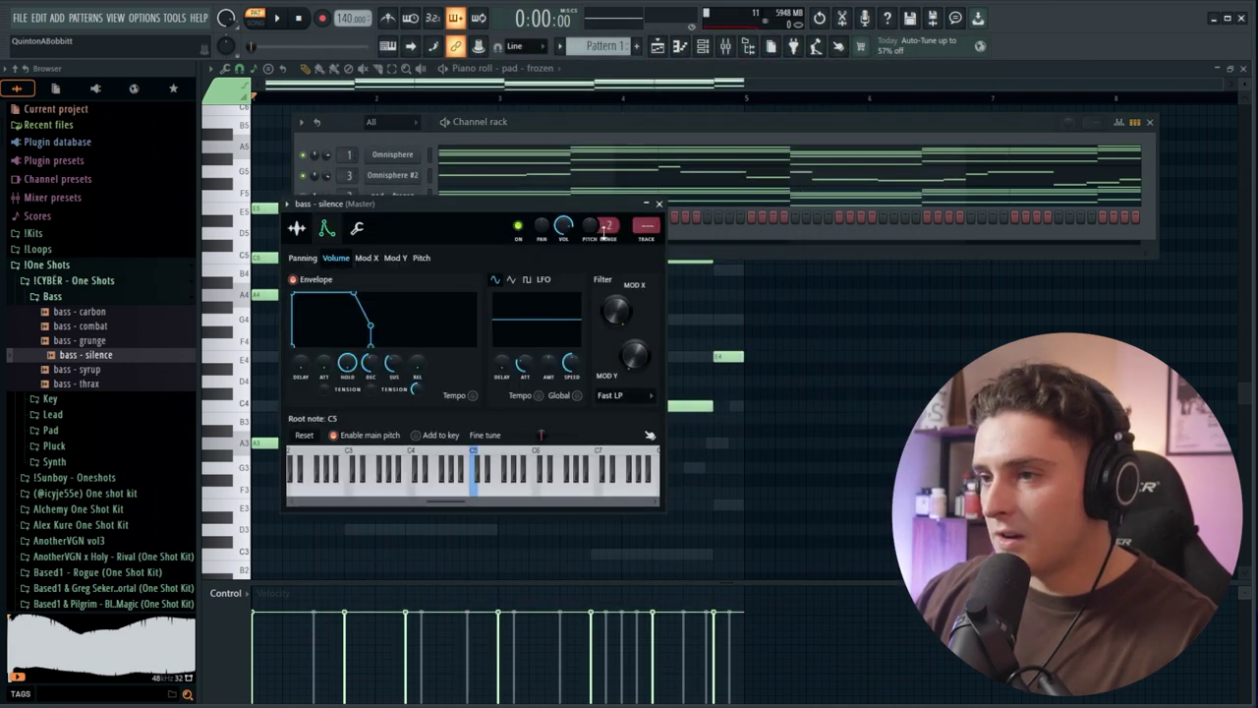
left_click(659, 205)
- Copy the lowest chord notes of pad - frozen into the bass - silence piano roll and start playback
right_click(421, 210)
left_click(466, 213)
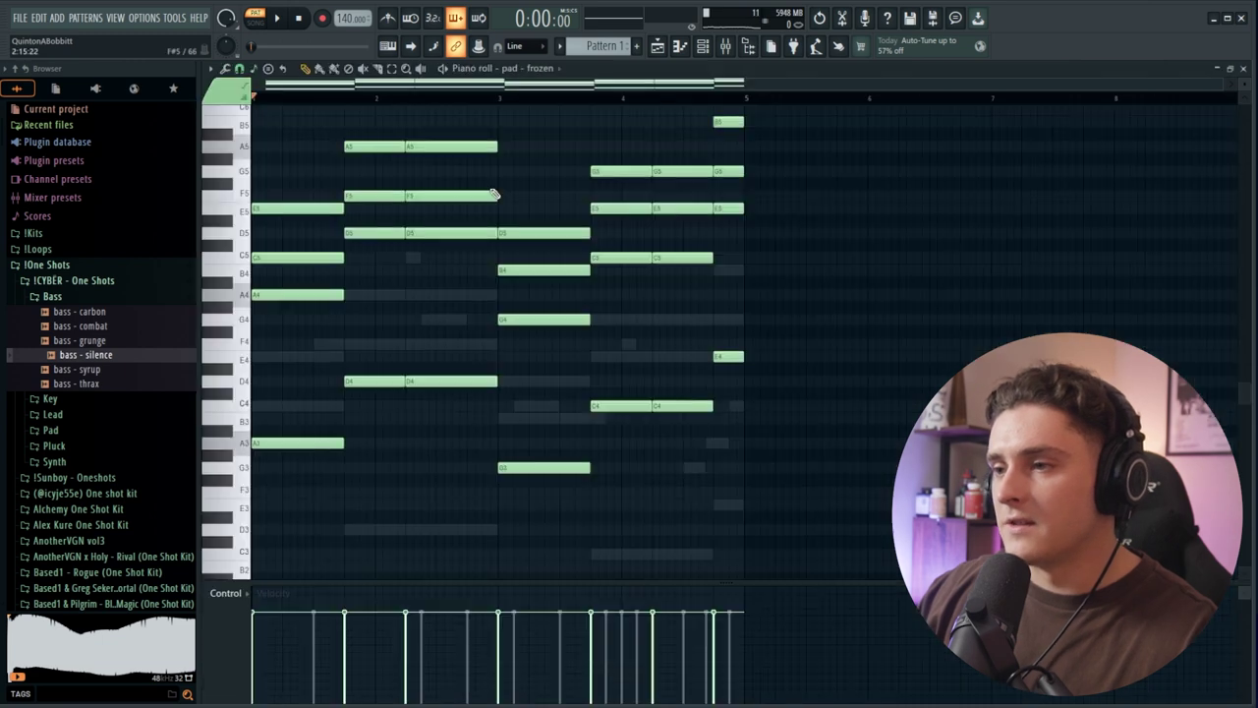
scroll(362, 348, "down", 3)
left_click_drag(292, 382, 450, 229)
left_click_drag(508, 438, 672, 289)
left_click_drag(765, 301, 722, 230)
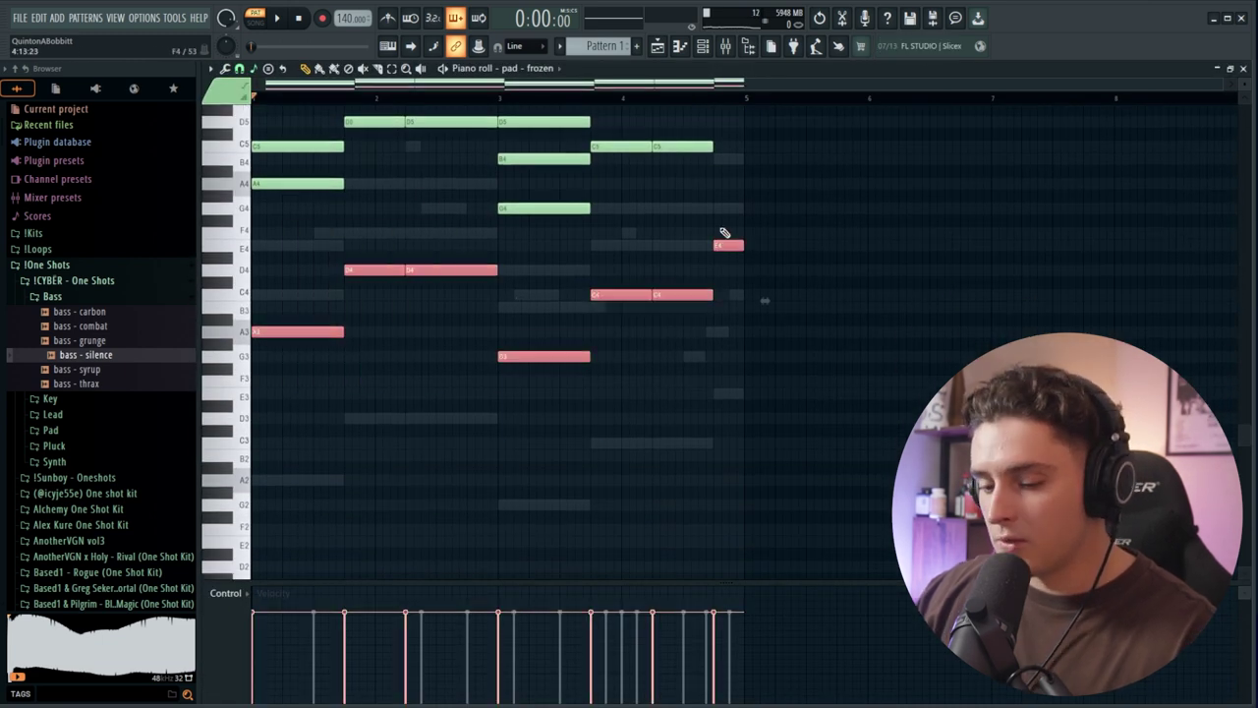
key("space")
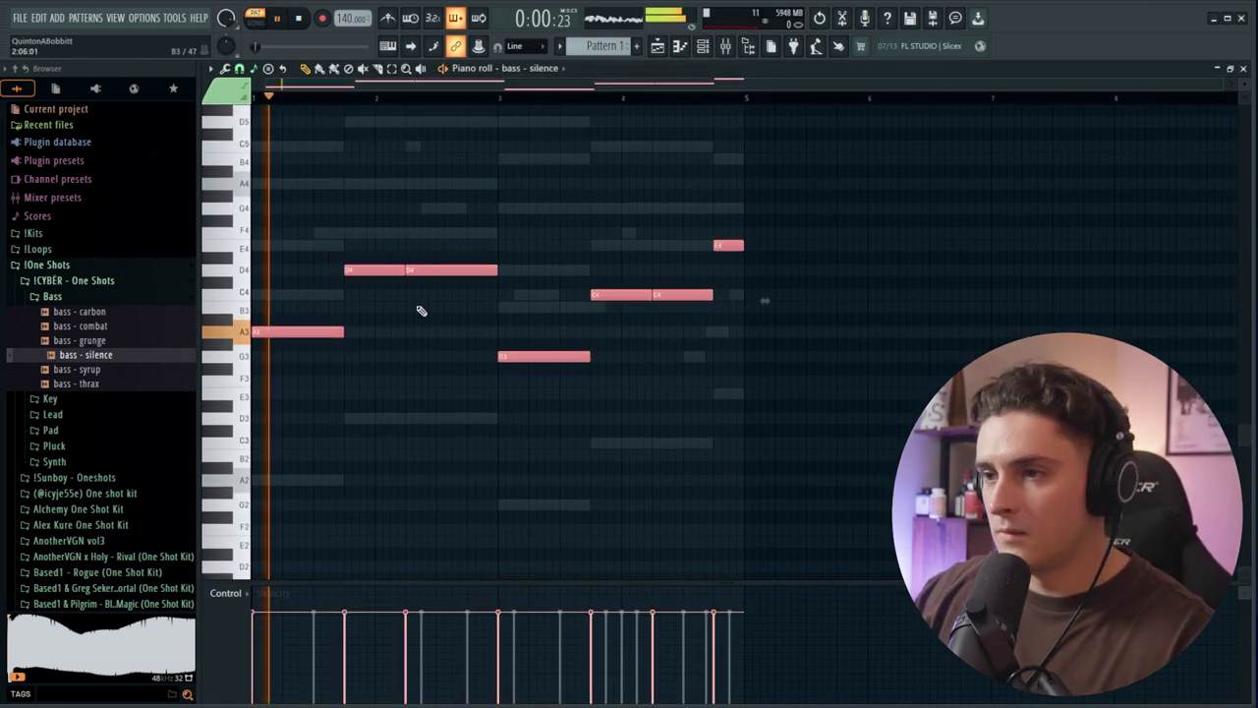
- Raise the bass - silence notes by two octaves and listen to them with the loop
key("space")
key("ctrl+Up")
key("space")
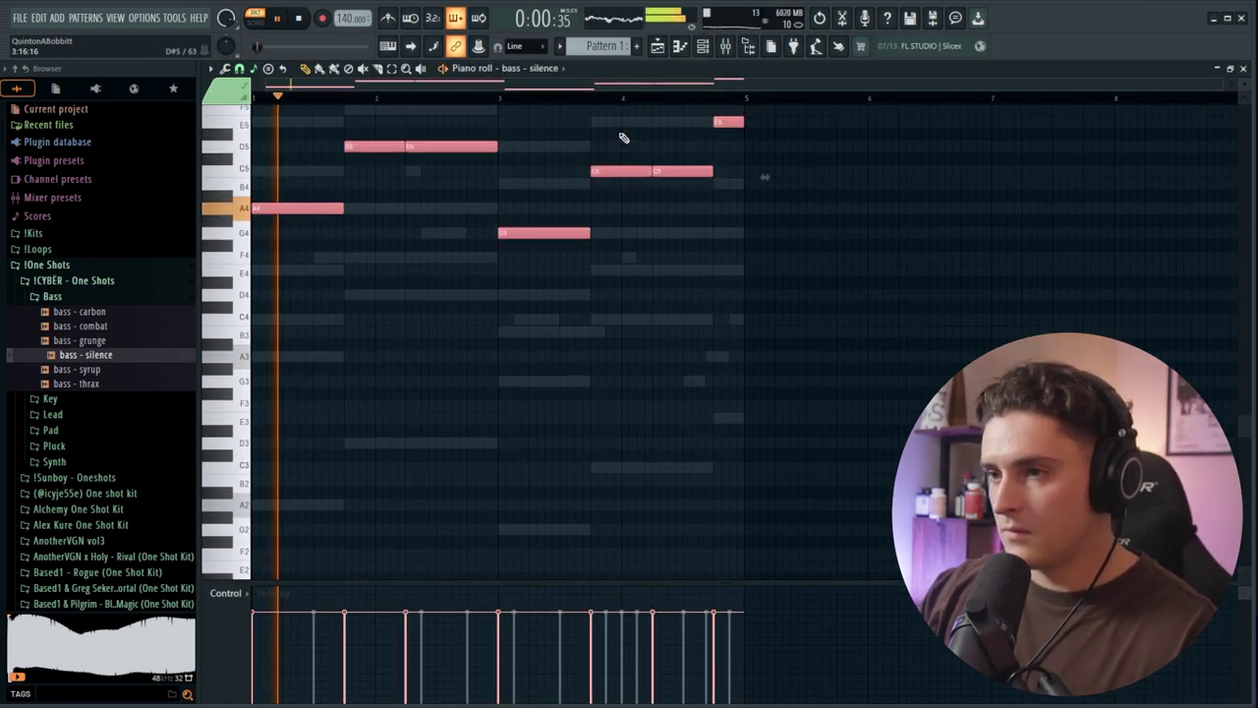
key("space")
key("ctrl+Up")
key("space")
key("F6")
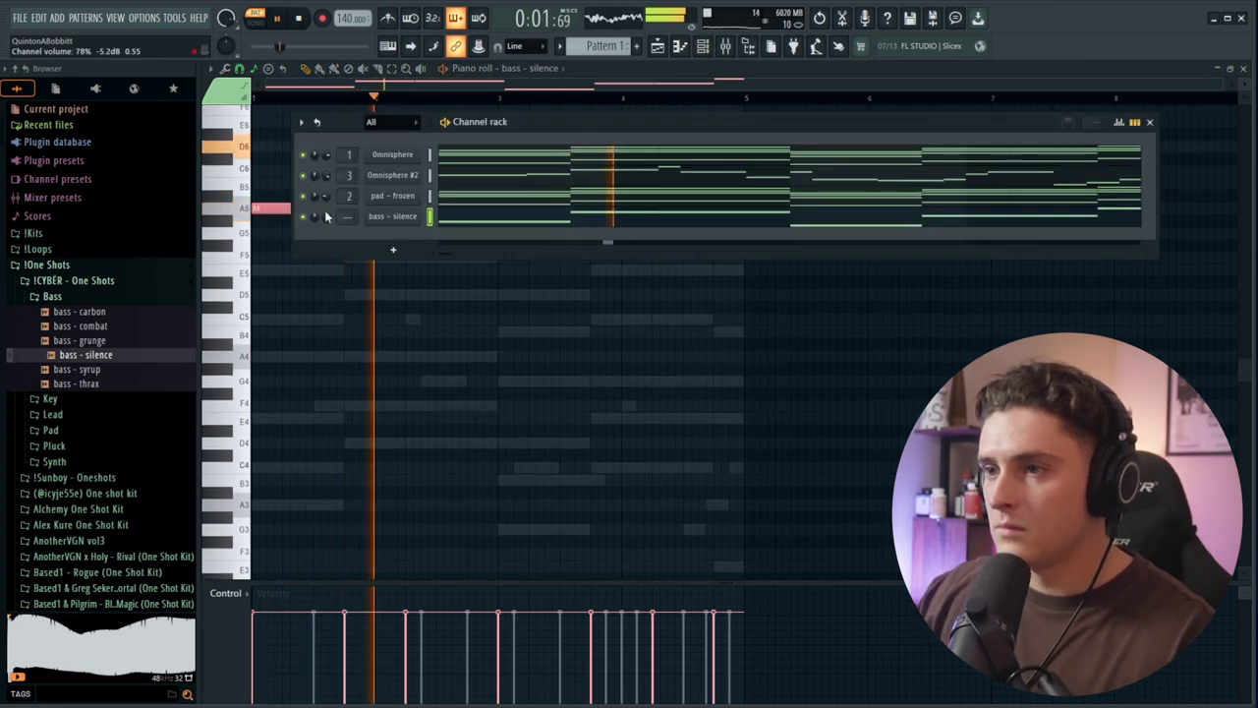
key("F6")
scroll(373, 273, "up", 3)
left_click(487, 218)
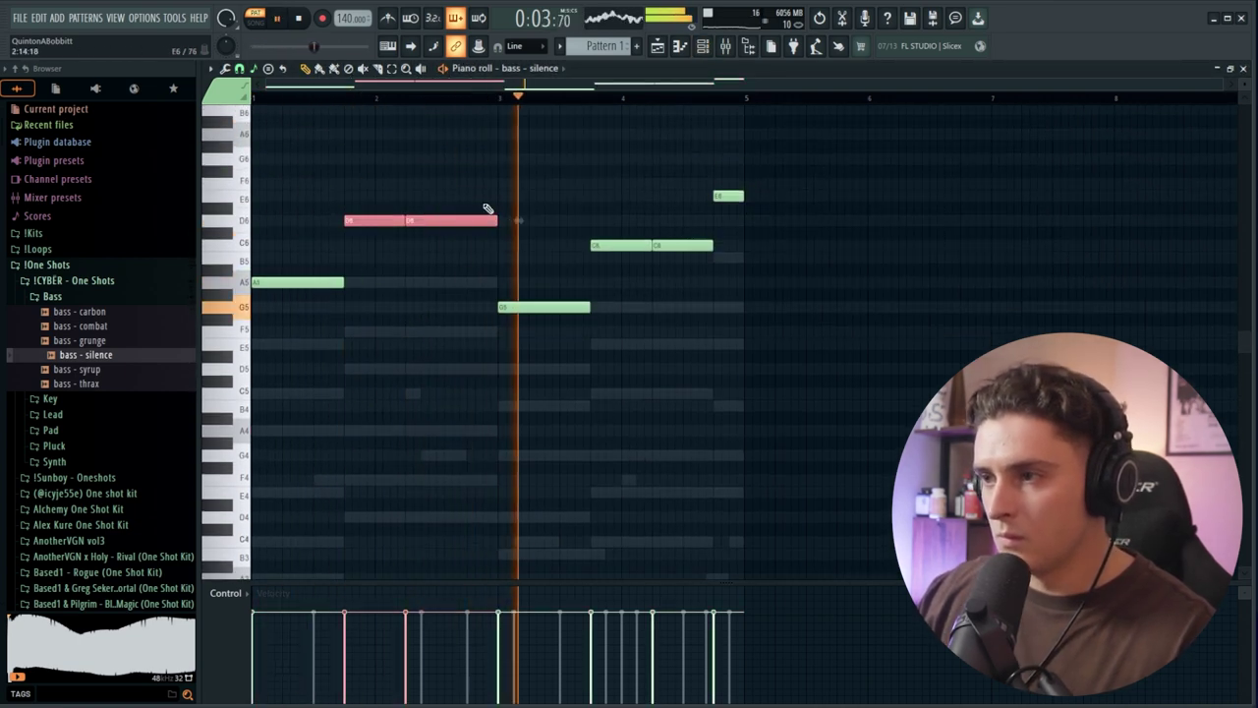
left_click(537, 383)
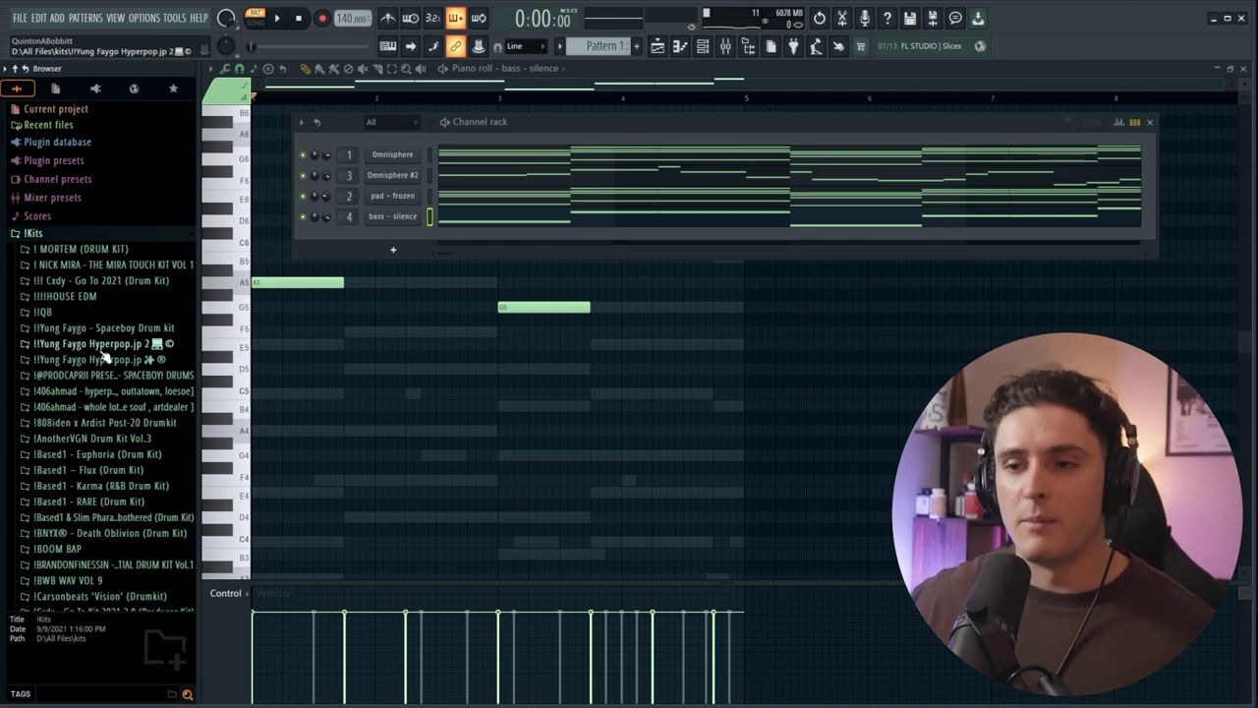
- Add CLAP - LUGER from the CYBER v2 Drum Kit and place a clap on the third beat of all four bars
left_click(82, 312)
left_click(93, 344)
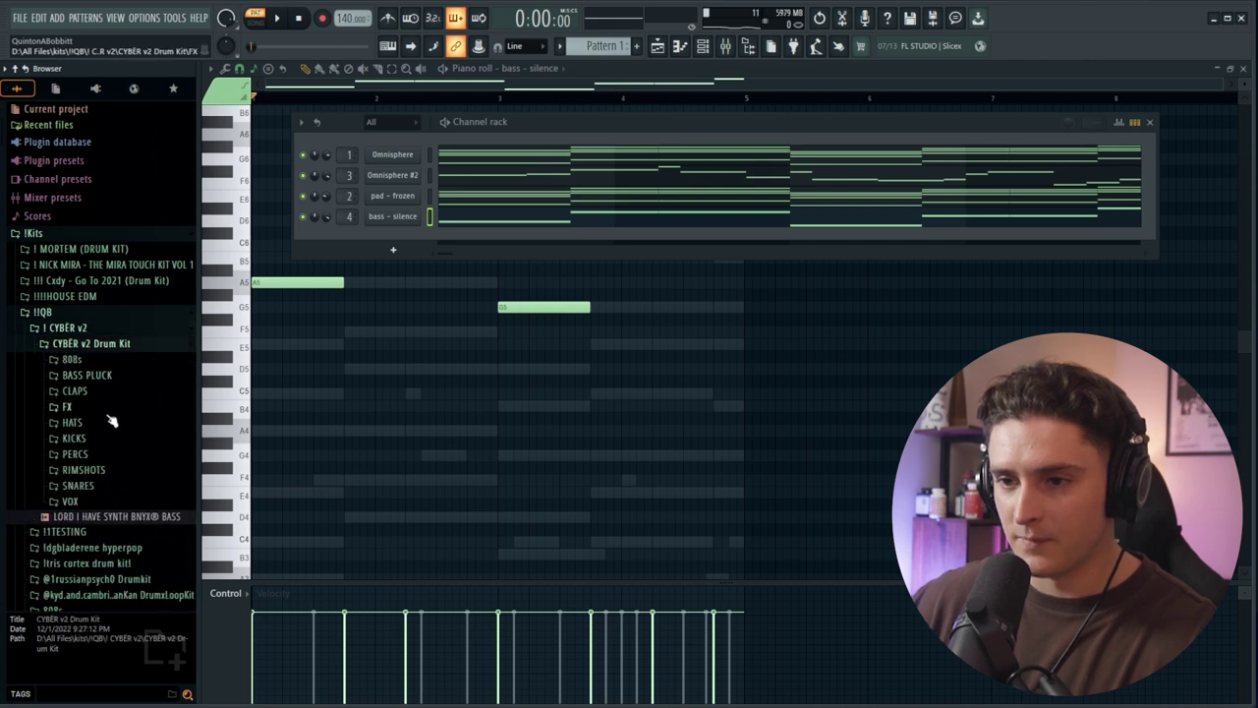
left_click(74, 390)
left_click_drag(98, 406, 413, 238)
key("space")
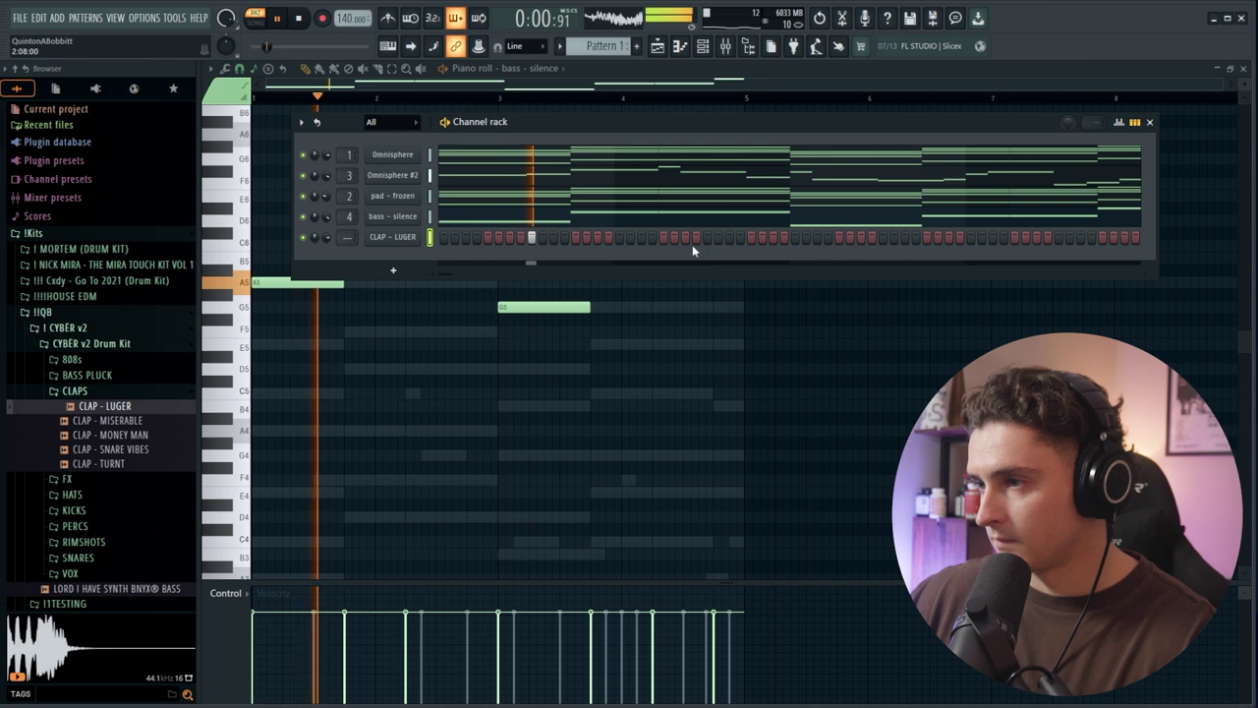
left_click(707, 237)
left_click(1059, 237)
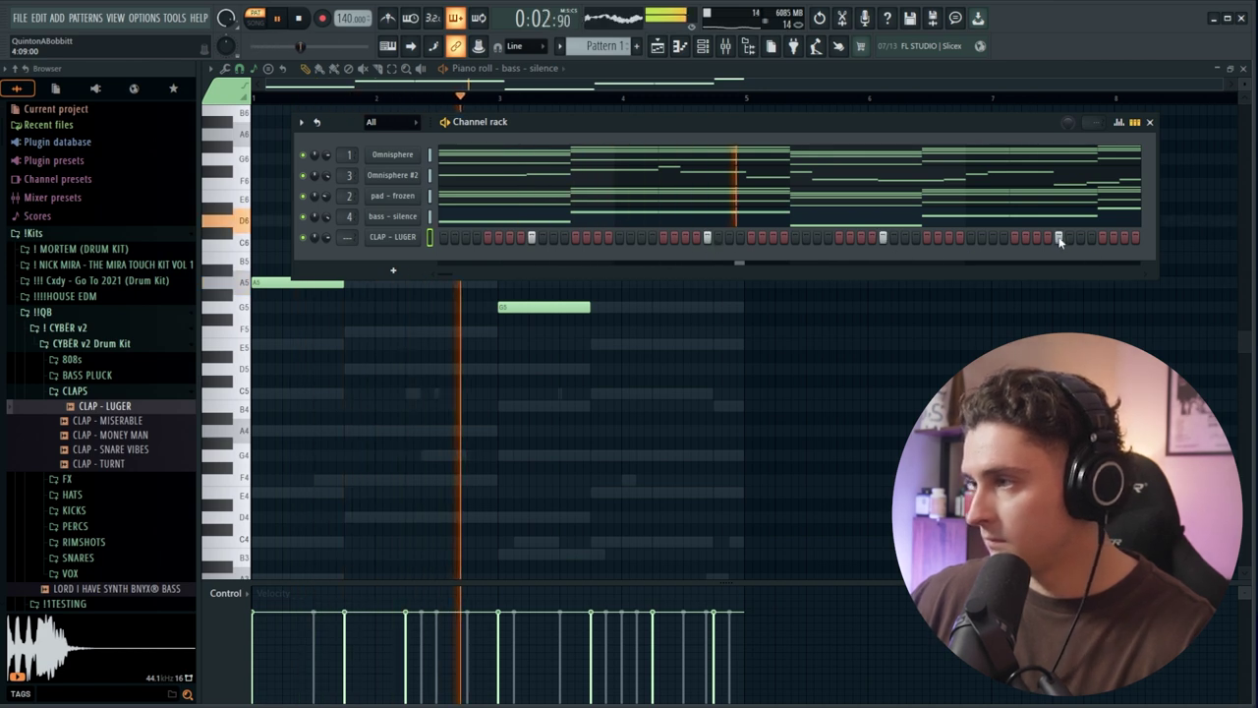
- Add the SNAPZ hi-hat from the FULL CIRCLE kit, trying !hi hat midi - 4 and settling on the !hi hat midi - 5 pattern
left_click(74, 390)
left_click(74, 329)
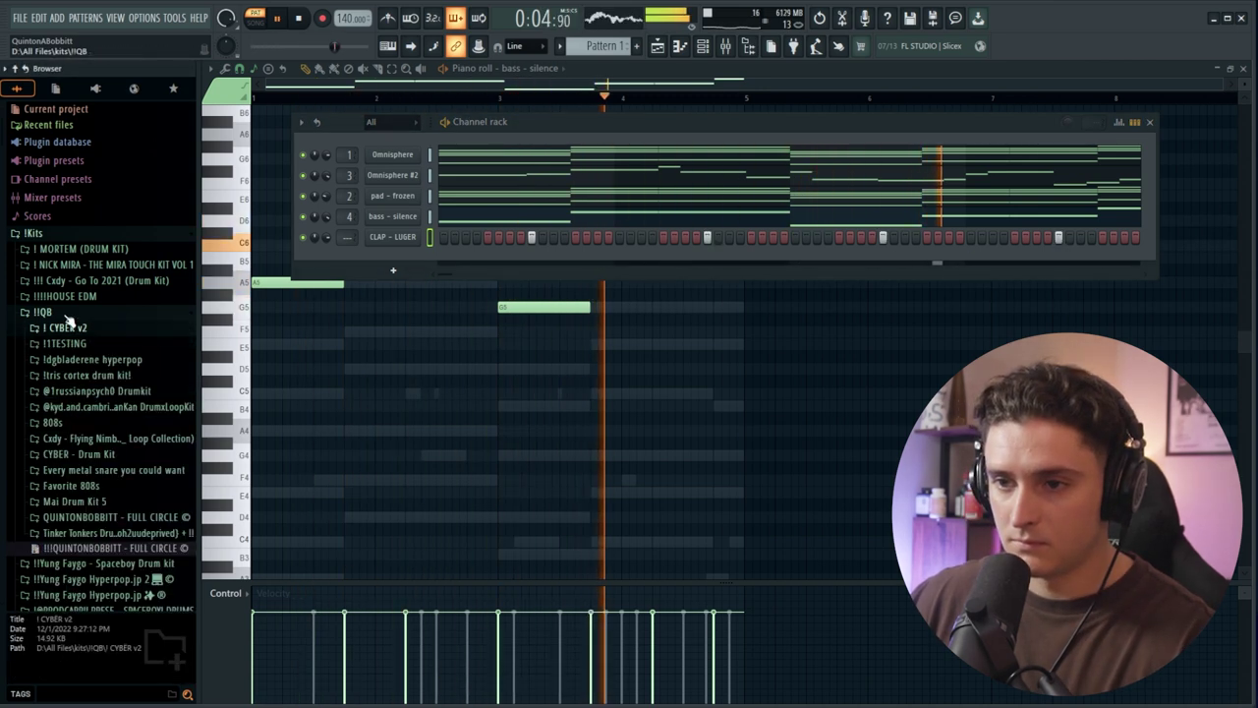
left_click(67, 314)
left_click(110, 315)
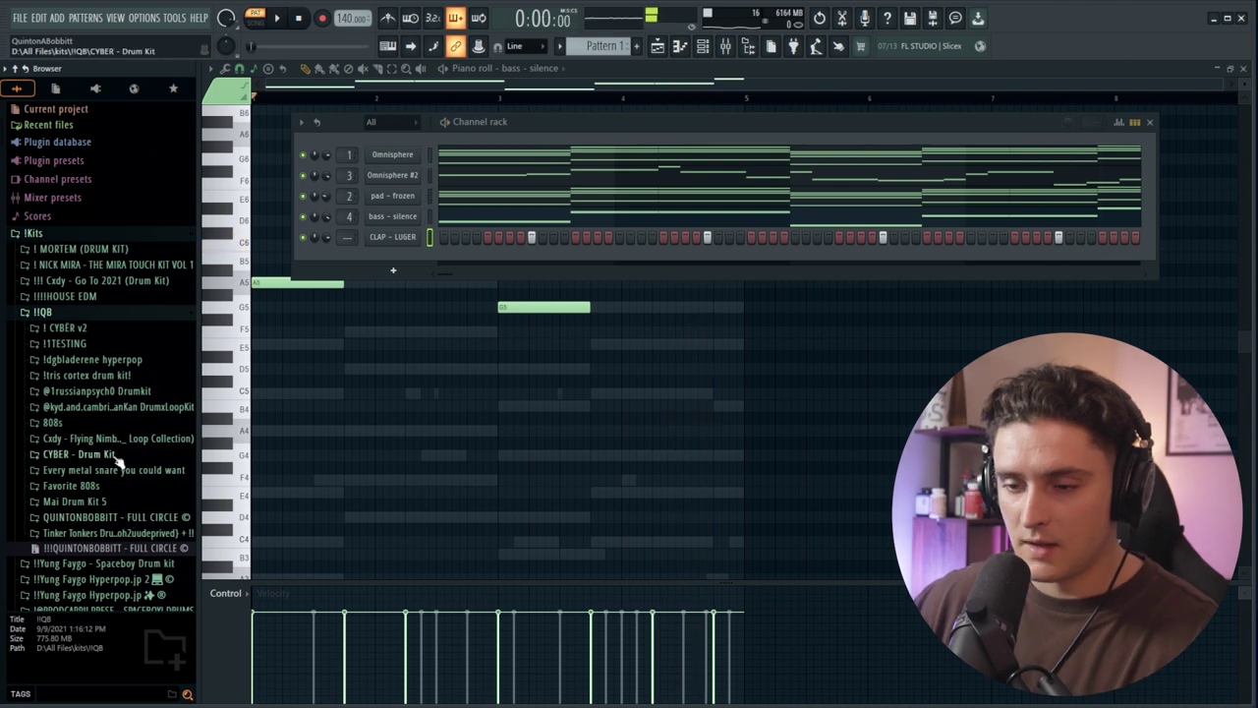
left_click(153, 519)
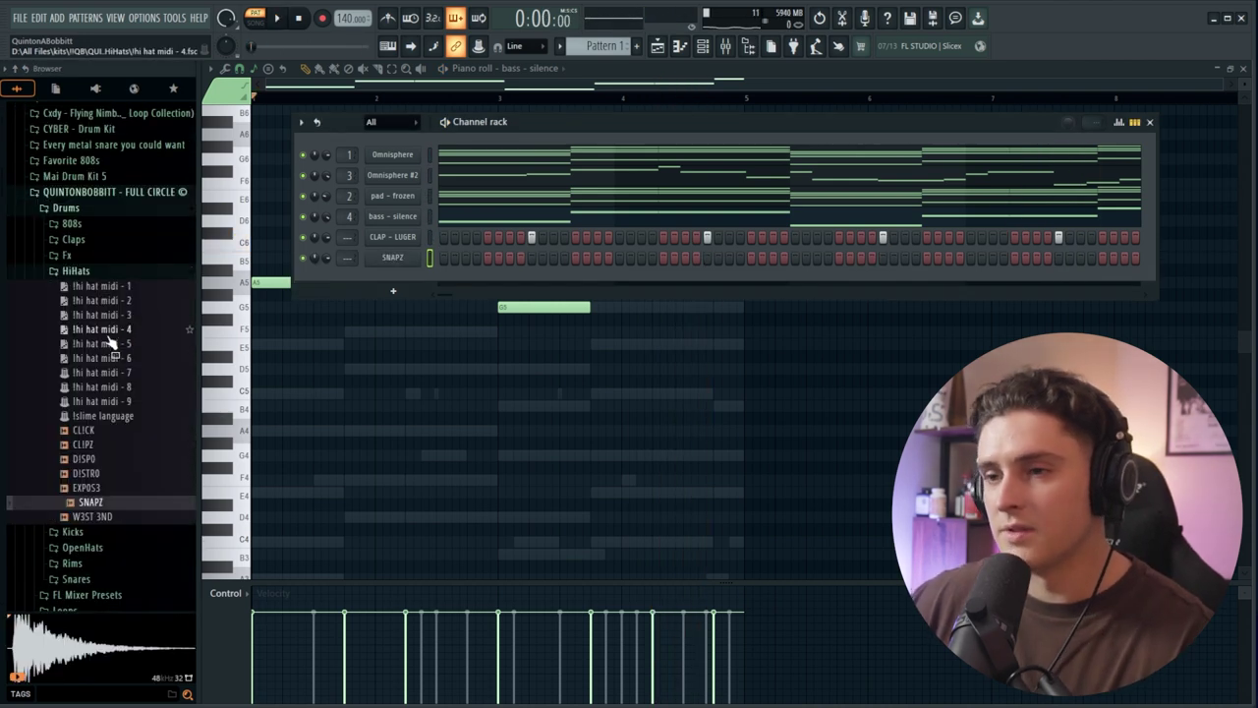
middle_click(108, 334)
key("space")
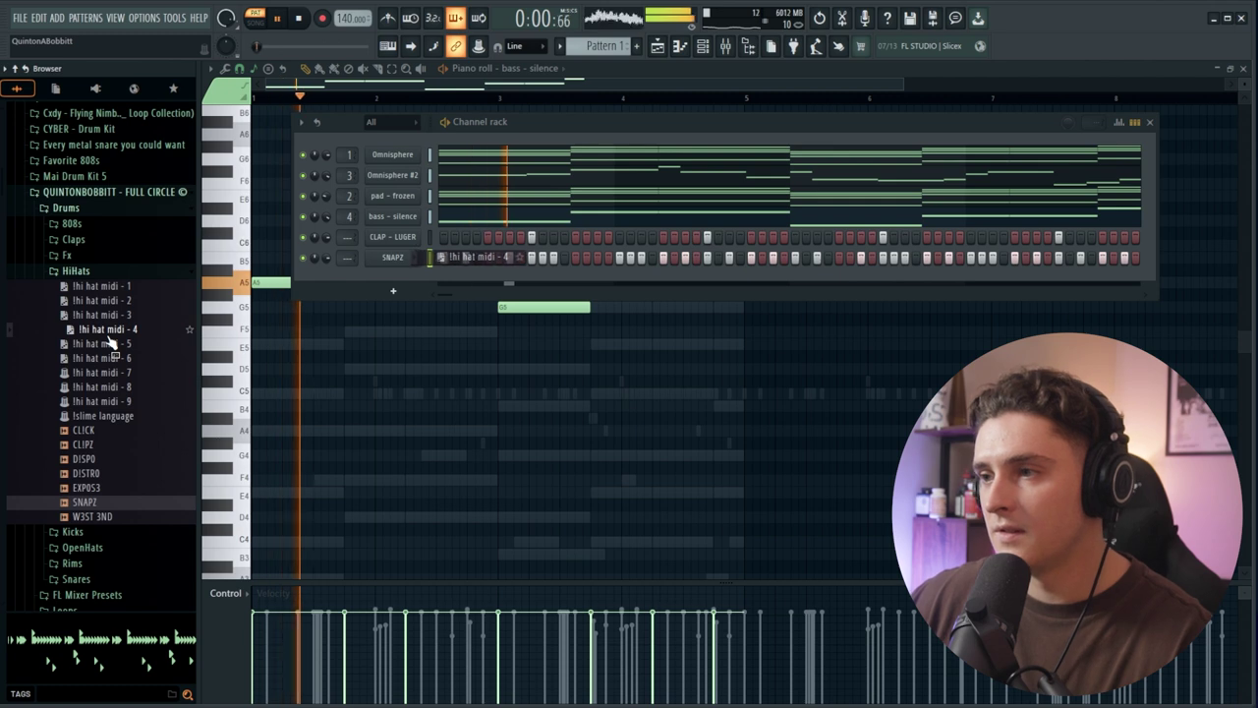
middle_click(115, 347)
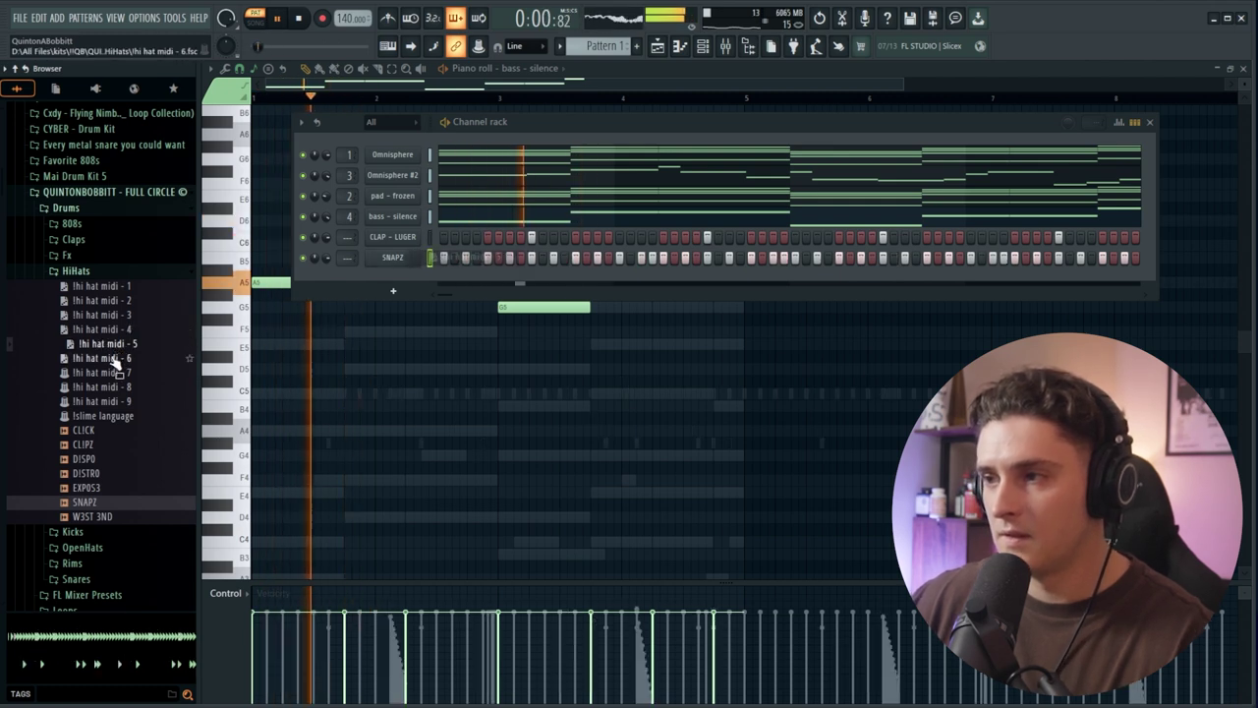
- Add the CRAT3 and BIG SPIN$ 808 channels, loading !808 MIDI Starter - 1 into the 808, and mute bass - silence
left_click(77, 271)
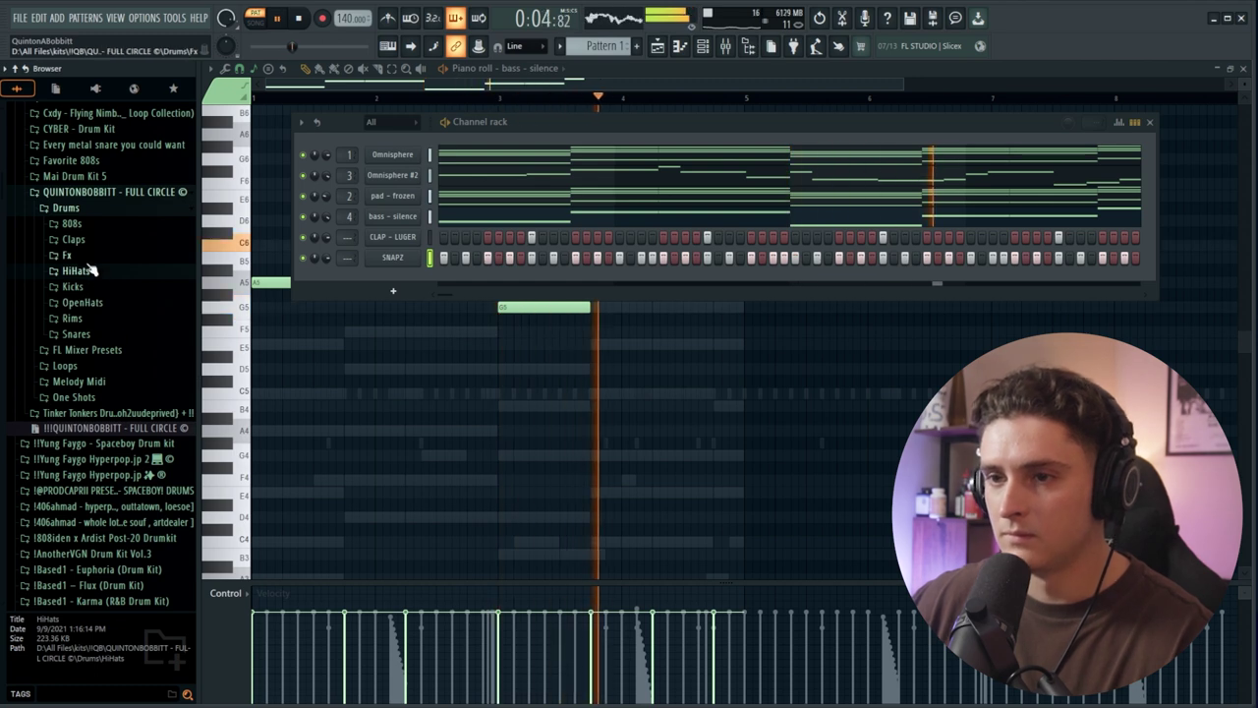
left_click(90, 271)
left_click(98, 273)
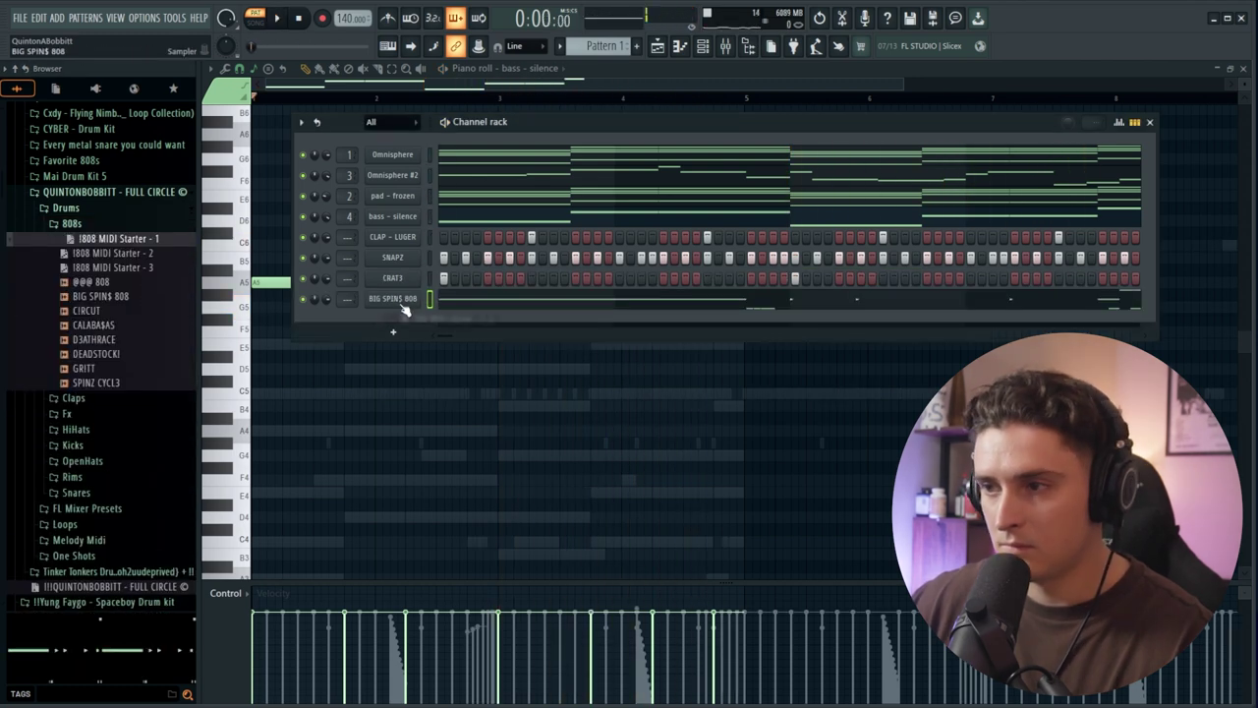
left_click(303, 216)
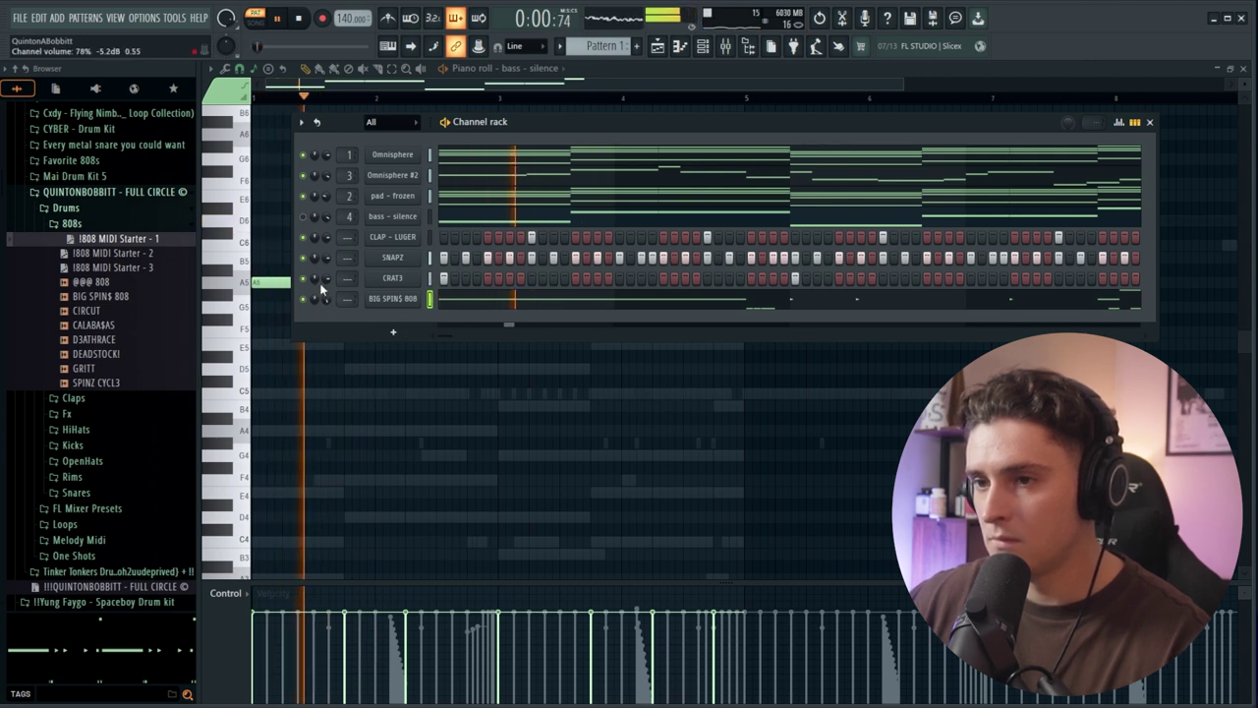
- Preview other 808 samples, replace BIG SPIN$ 808 with SPINZ CYCL3 and check the mixer levels during playback
key("space")
left_click(88, 369)
left_click(116, 383)
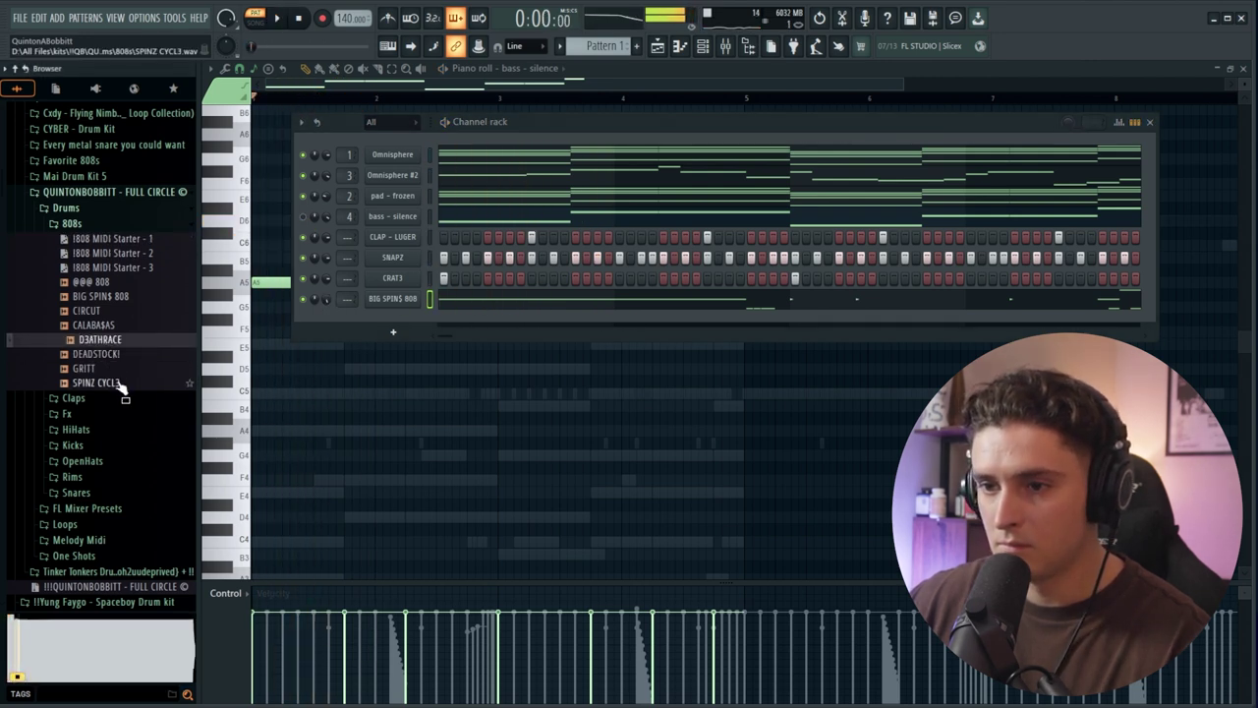
left_click_drag(120, 385, 487, 297)
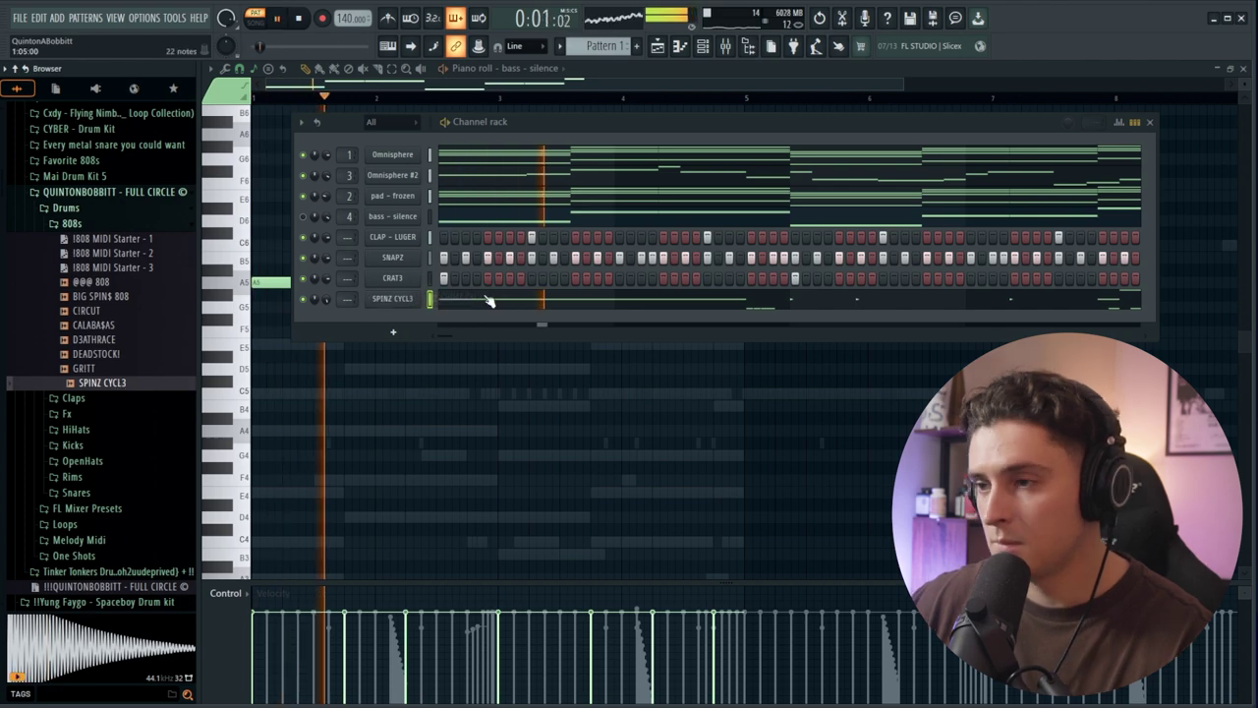
key("F9")
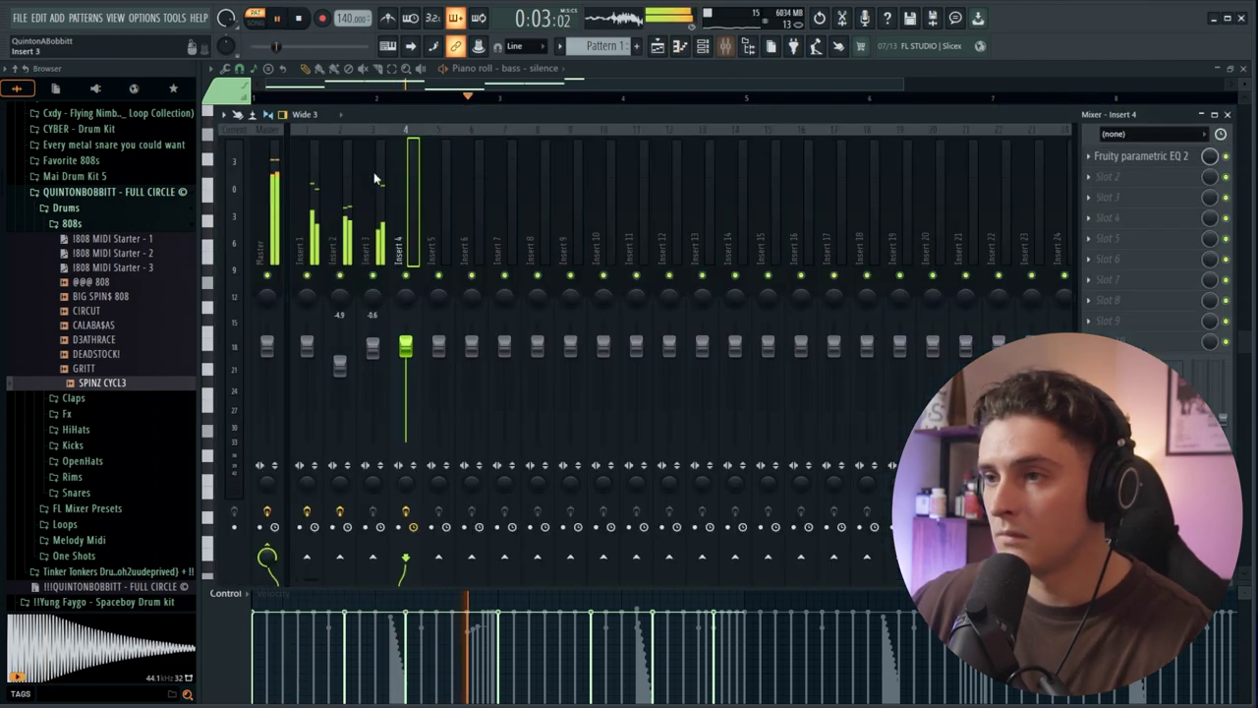
left_click(704, 54)
- Transpose all SPINZ CYCL3 notes up nine semitones so the main C5 notes sit on A5
left_click(505, 301)
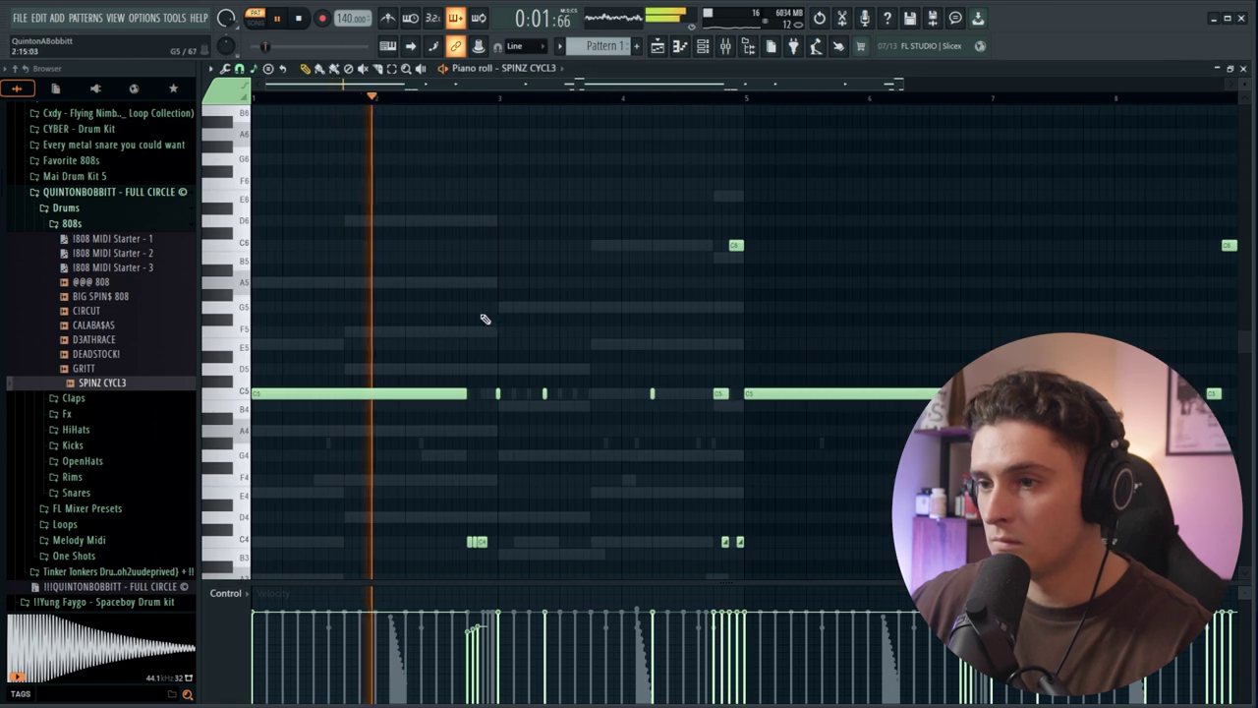
scroll(393, 344, "down", 2)
key("space")
key("shift+Up")
key("shift+Up")
key("shift+Up")
key("shift+Up")
key("shift+Up")
key("shift+Up")
key("shift+Up")
key("shift+Up")
key("shift+Up")
key("shift+Up")
key("shift+Up")
key("shift+Down")
key("shift+Down")
key("space")
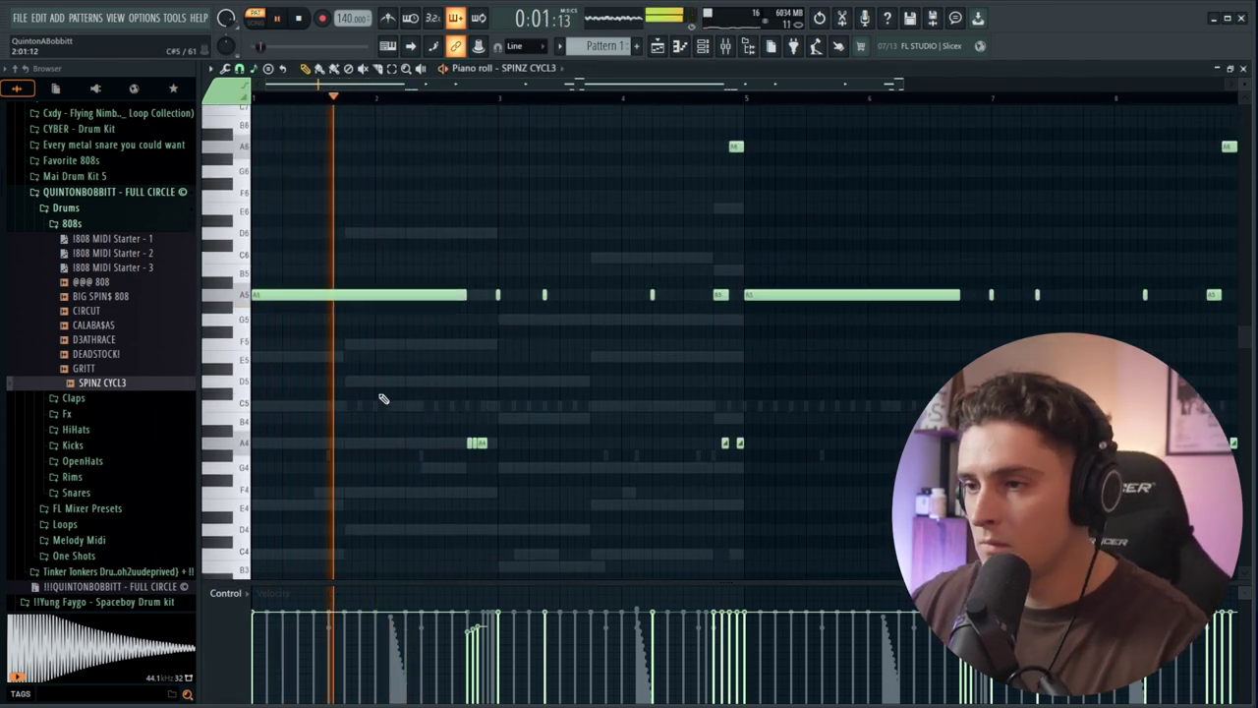
- Split the long first 808 note at bar 2 and lower its second part to D4
key("space")
key("space")
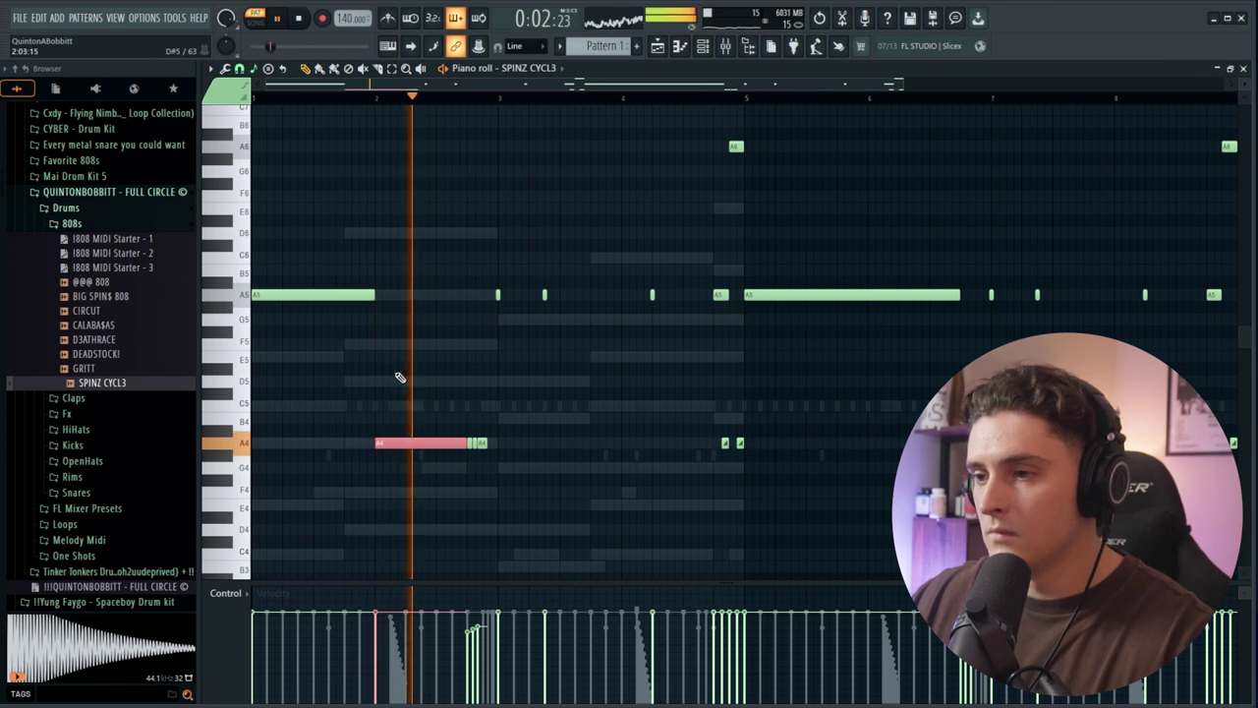
key("space")
key("space")
key("shift+Down")
key("shift+Down")
key("shift+Down")
key("shift+Down")
key("shift+Down")
key("shift+Down")
key("shift+Down")
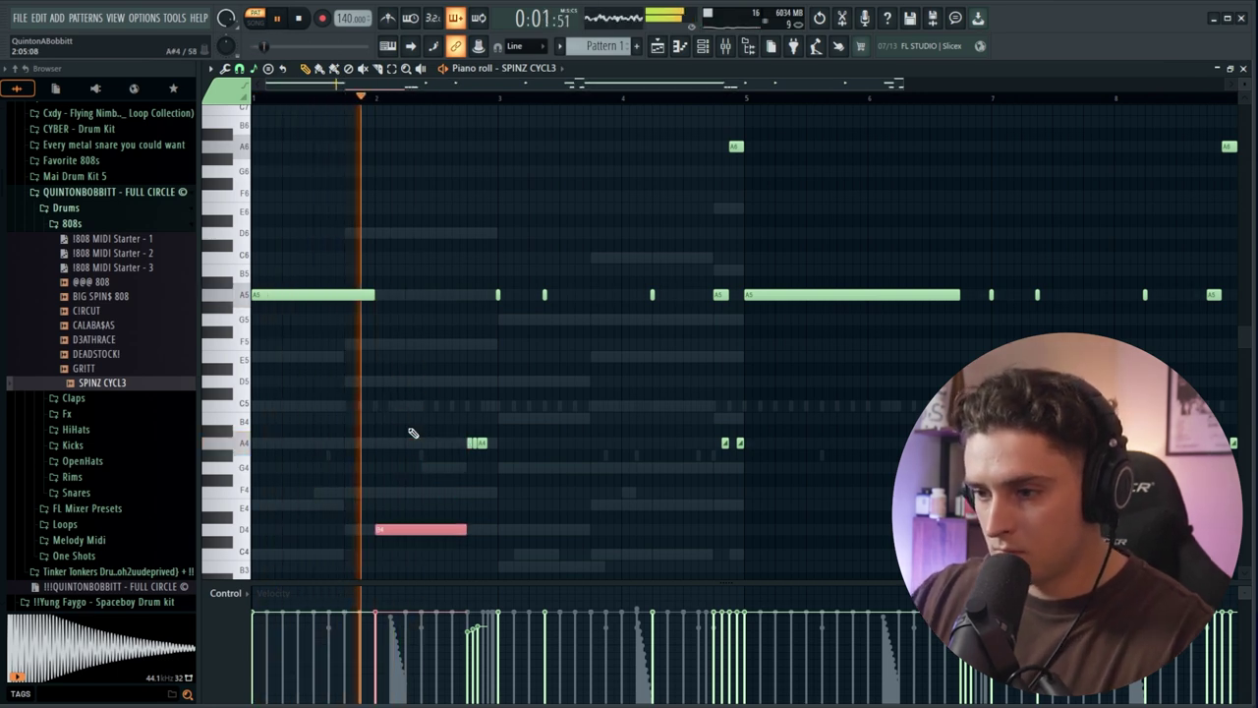
- Retune the 808 line, with the second-bar note on D6, the quick run before bar 3 on D4 and the following short notes on G5
key("shift+Down")
key("shift+Down")
key("space")
key("ctrl+Up")
key("ctrl+d")
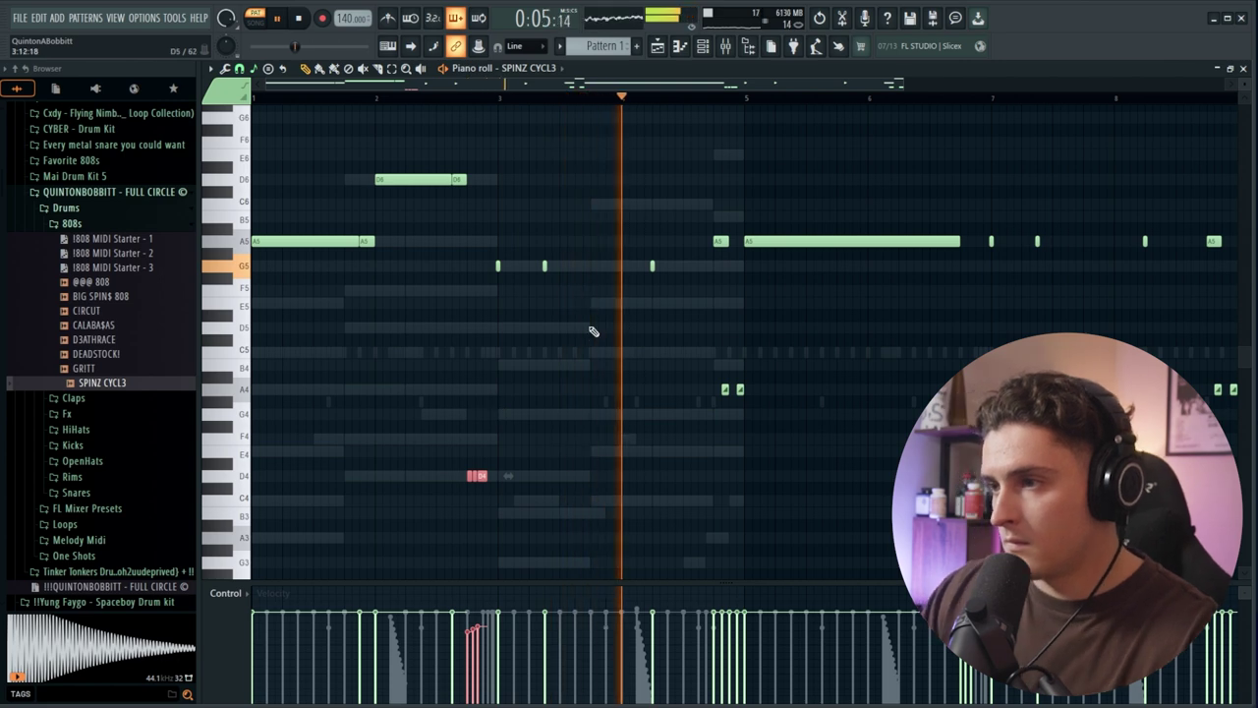
key("space")
key("space")
- Move the short 808 note in bar 4 to C5 and lower the short D6 note in bar 2 by an octave
left_click(652, 265)
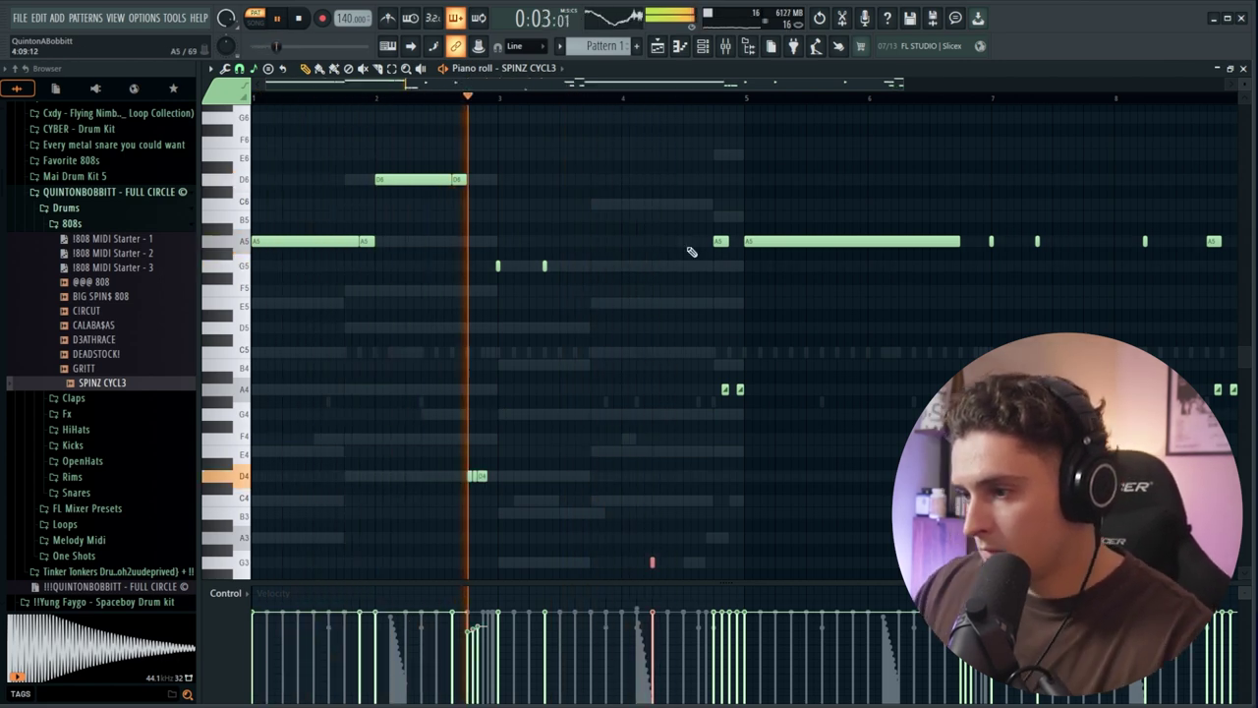
key("ctrl+Down")
key("ctrl+Down")
key("ctrl+Down")
key("shift+Up")
key("shift+Up")
key("shift+Up")
key("shift+Up")
key("shift+Up")
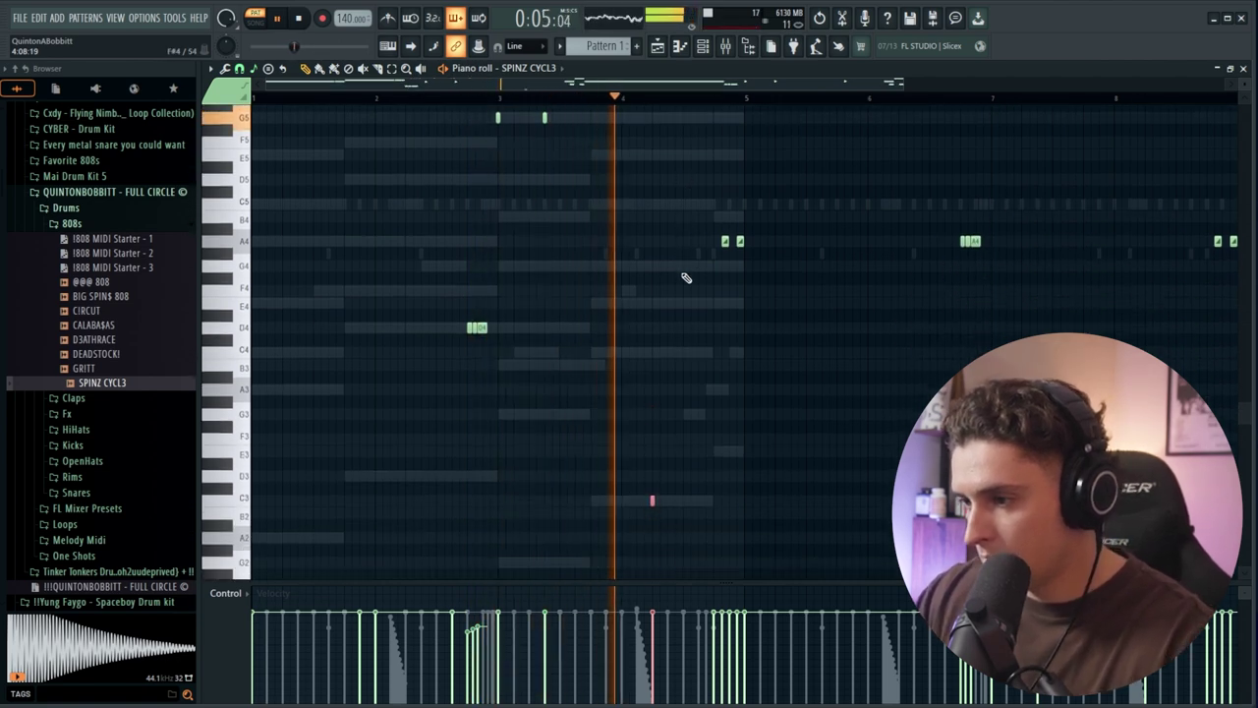
key("ctrl+Up")
key("space")
scroll(671, 247, "up", 2)
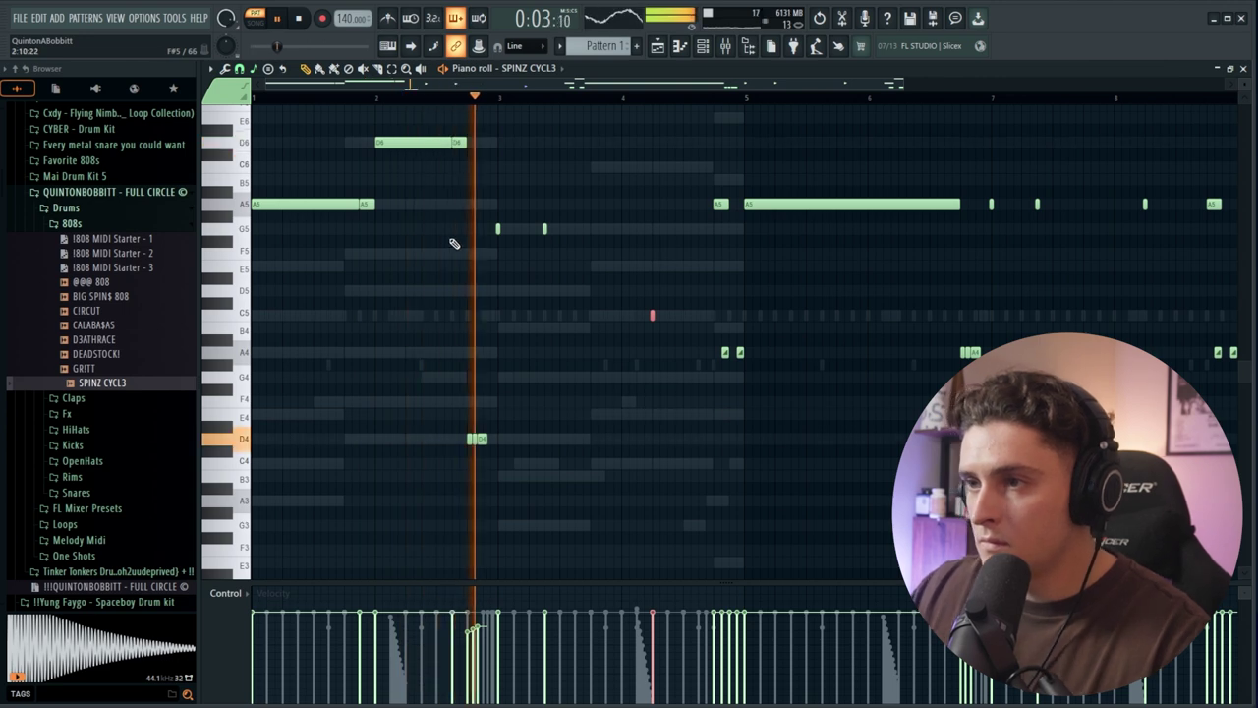
left_click(467, 146)
key("ctrl+Down")
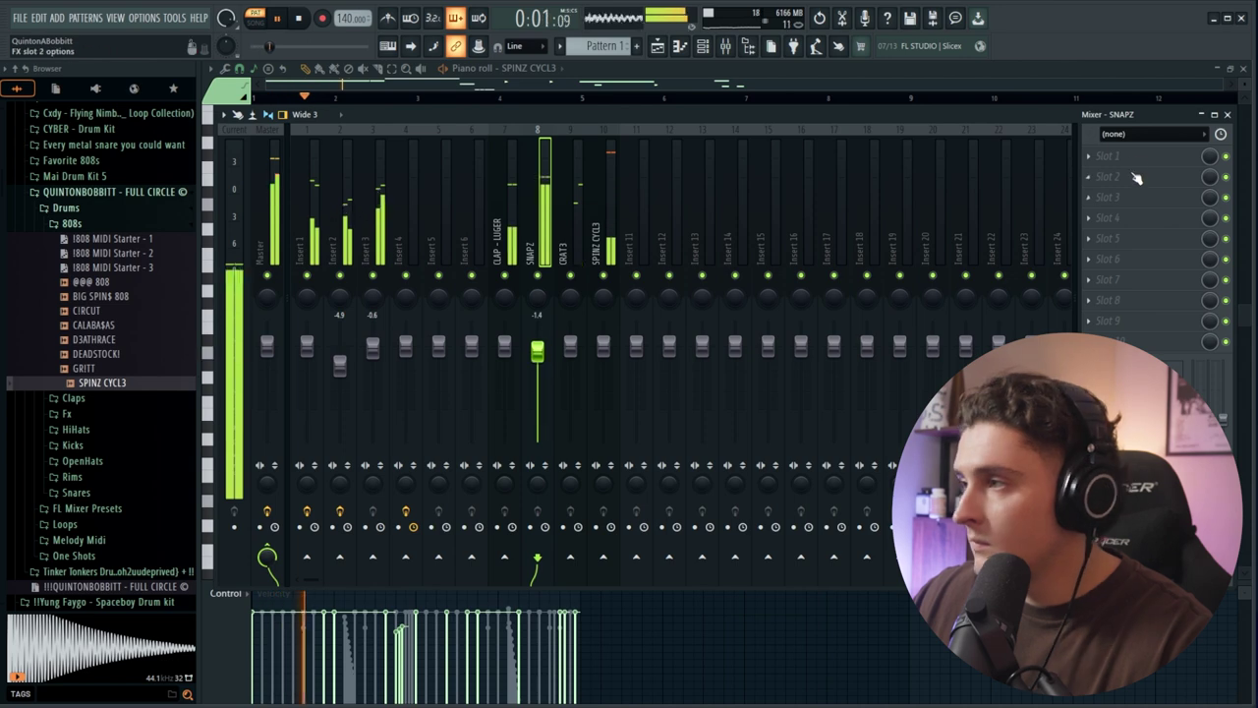
- Load Fruity Reeverb 2 in the first effect slot of the SNAPZ mixer track and lower its mix level
left_click(1130, 156)
mouse_move(1105, 172)
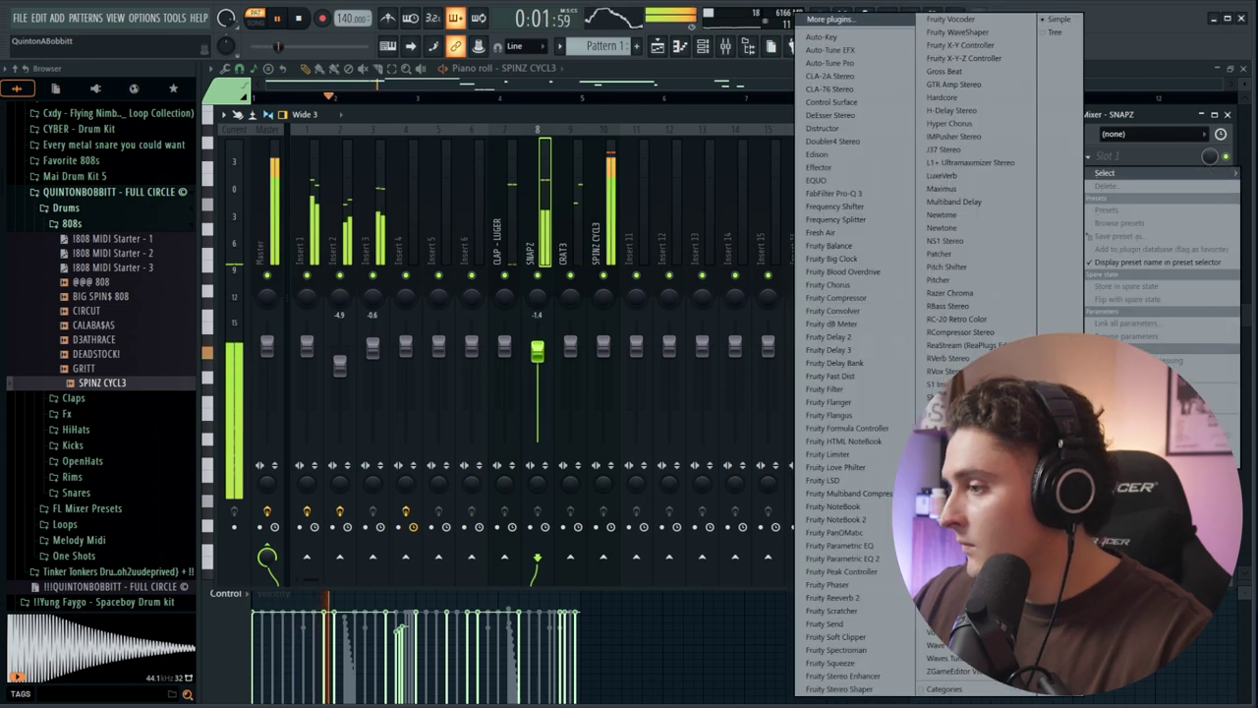
left_click(831, 596)
left_click(602, 167)
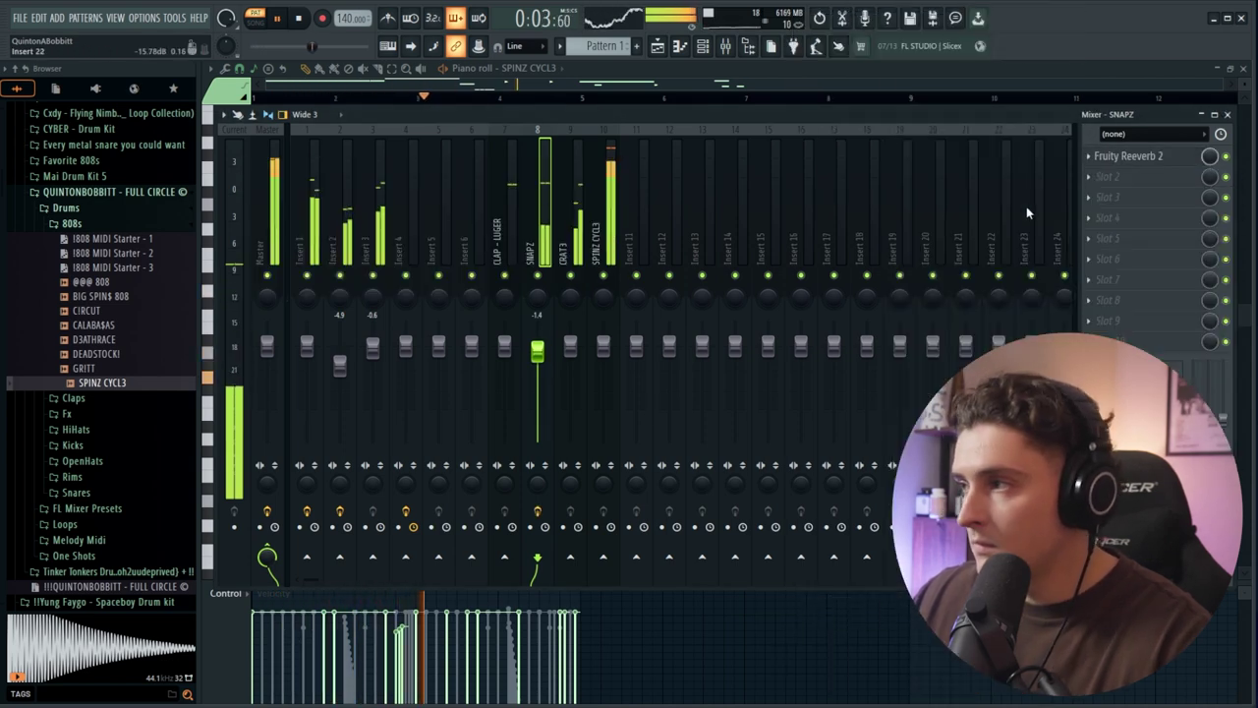
left_click_drag(1210, 157, 1213, 171)
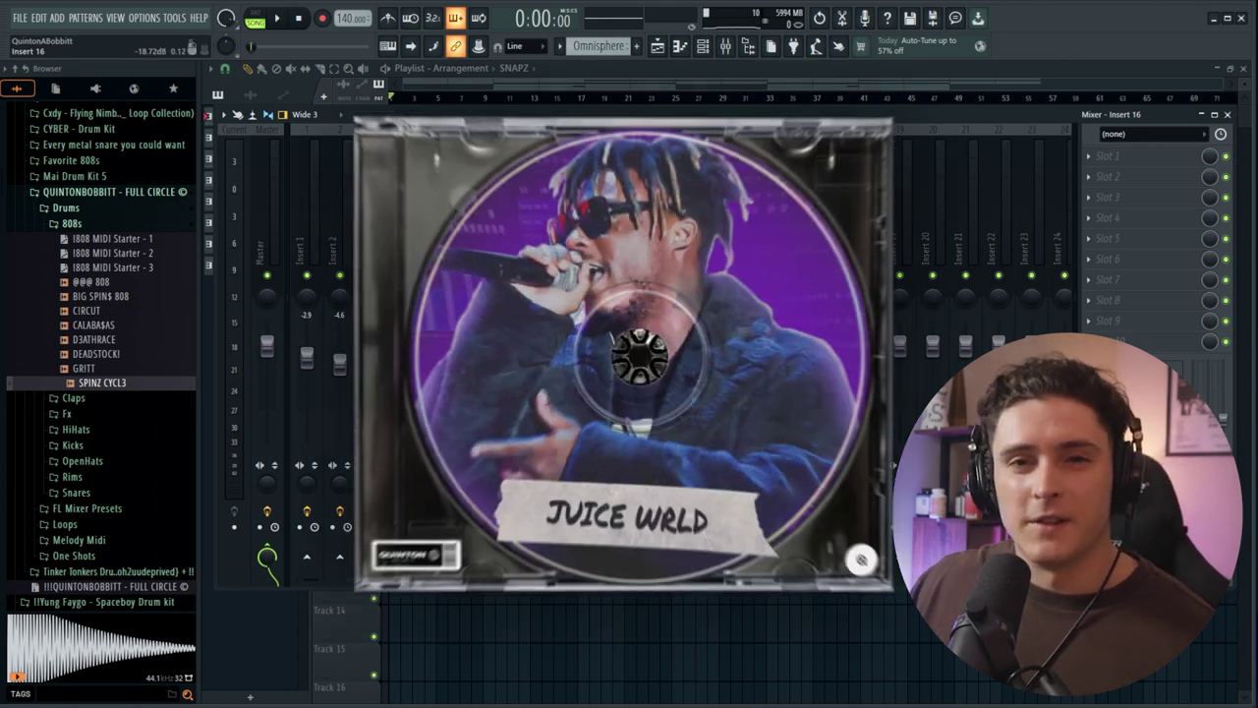
- Stop playback of the full playlist arrangement with the vocal track
right_click(805, 213)
mouse_move(850, 211)
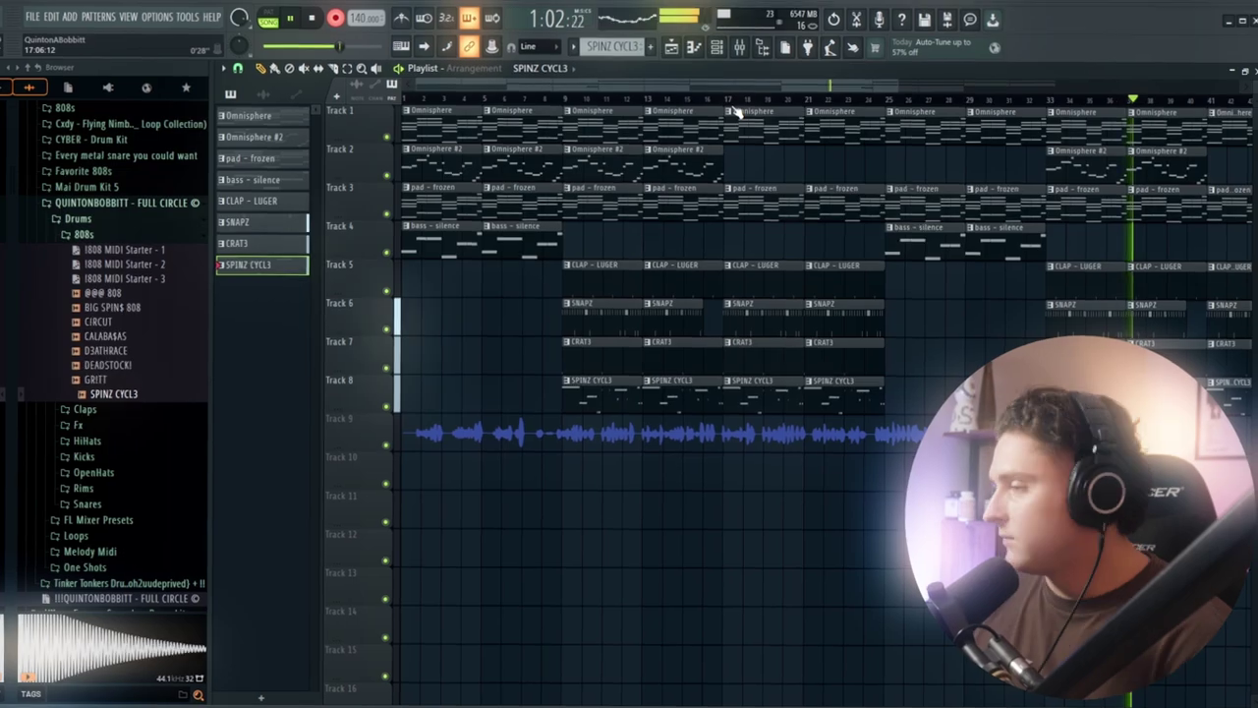
key("space")
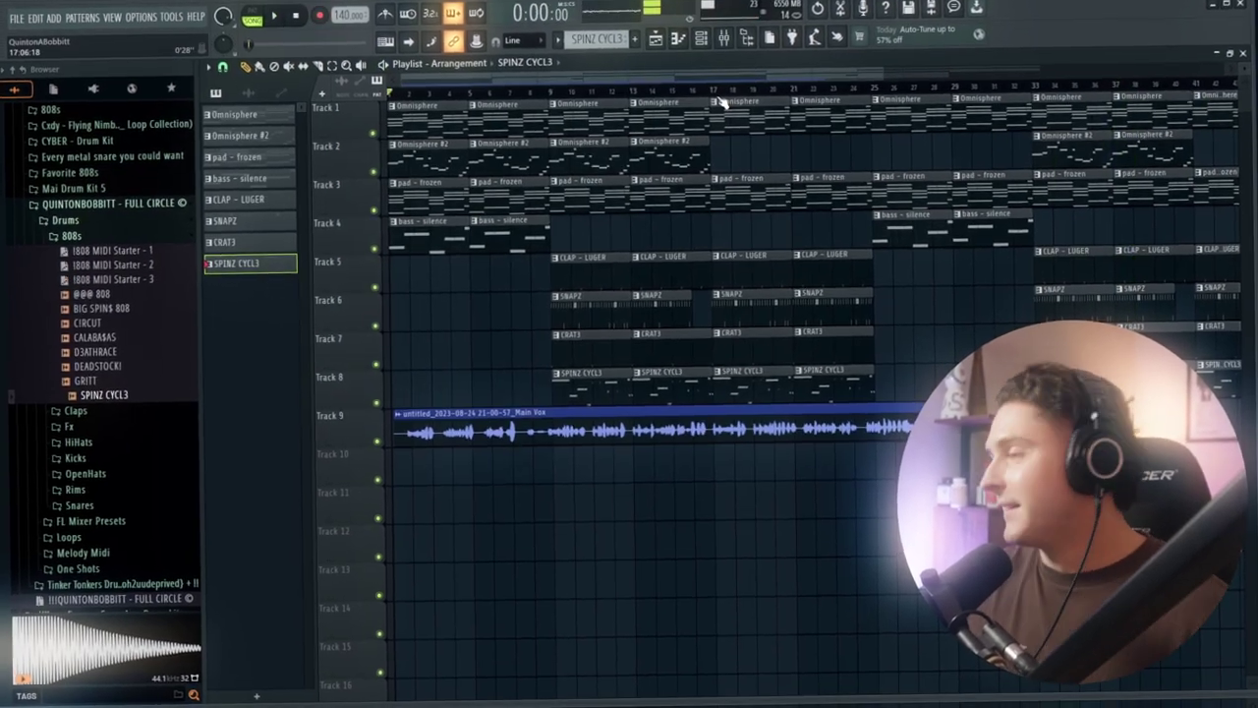